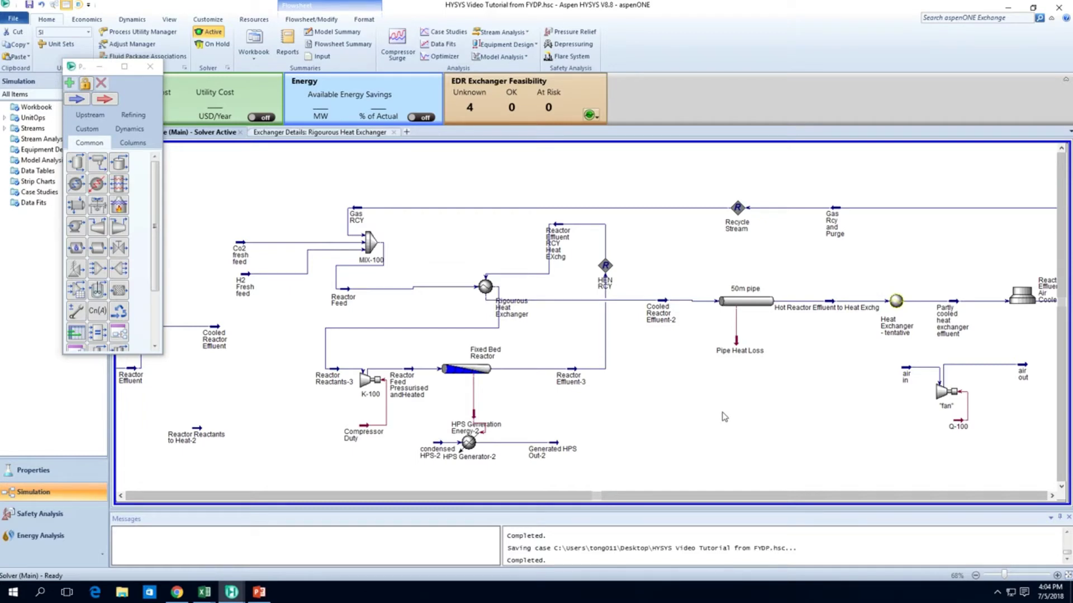
# Move the plug-flow reactor and simple heat exchanger group farther from the main process, including its Cooled Reactor Effluent and Reactor Reactants to Heat-2 streams
pyautogui.scroll(-3, 724, 417)
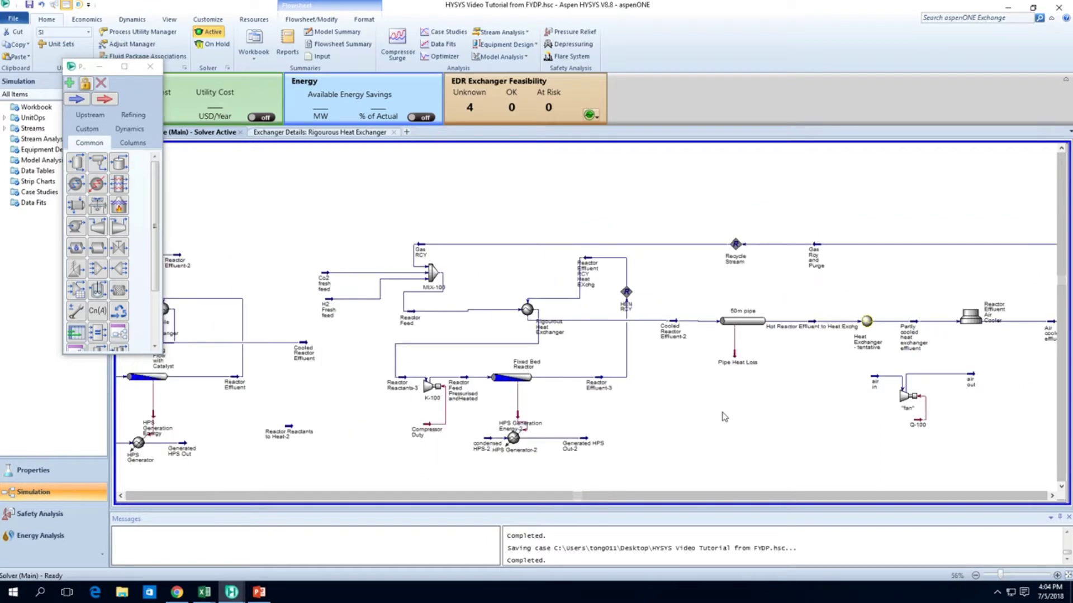
pyautogui.moveTo(398, 468); pyautogui.dragTo(131, 267)
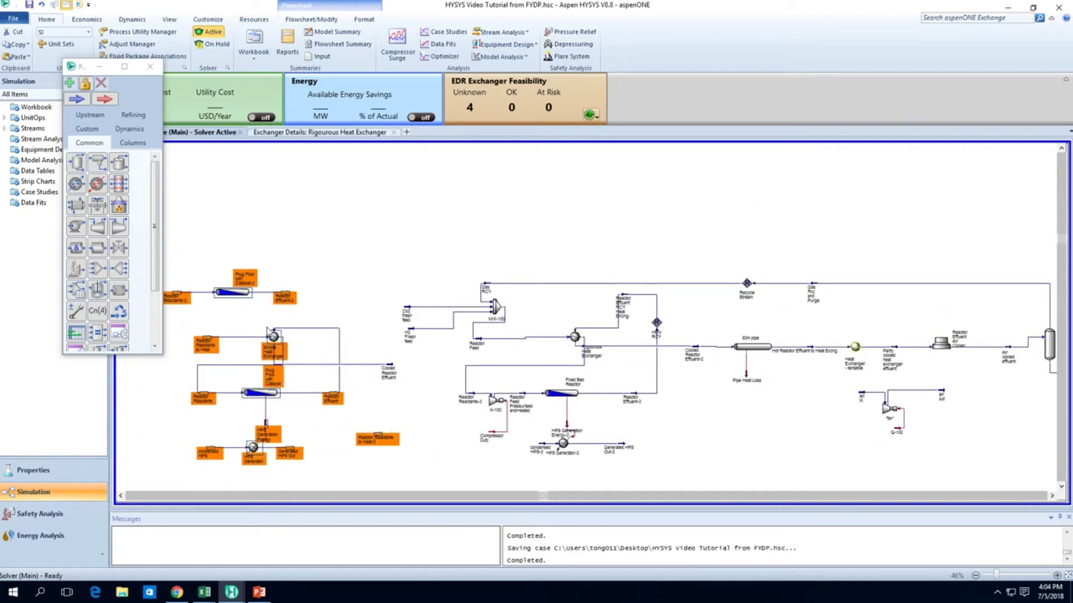
pyautogui.moveTo(273, 337); pyautogui.dragTo(191, 340)
pyautogui.moveTo(389, 369); pyautogui.dragTo(288, 363)
pyautogui.click(401, 403)
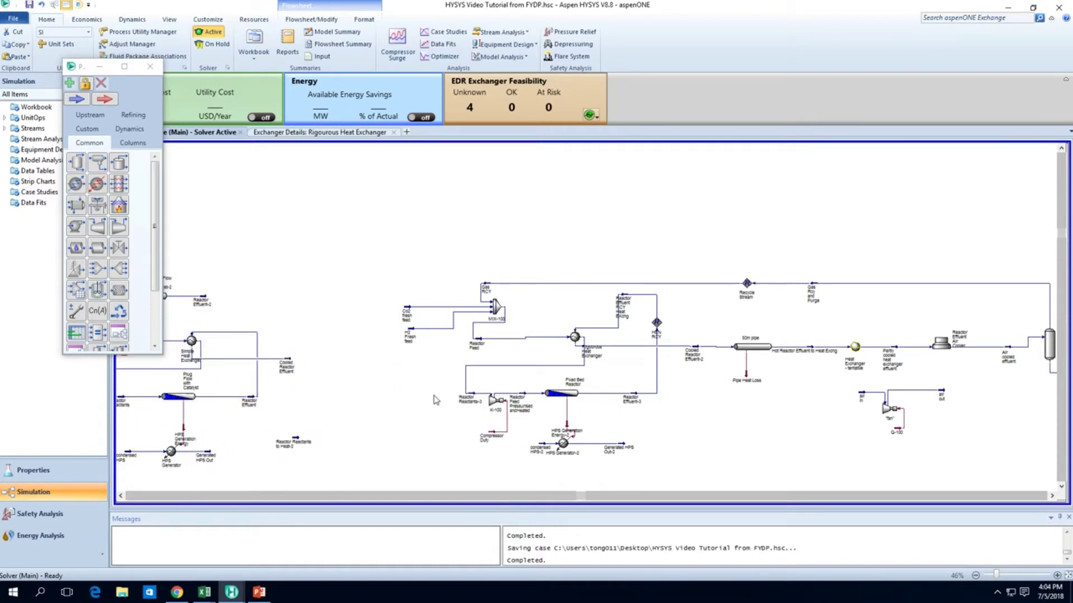
# Open the Fixed Bed Reactor's overall reaction settings, showing its integration information and catalyst data
pyautogui.hscroll(3, 436, 400)
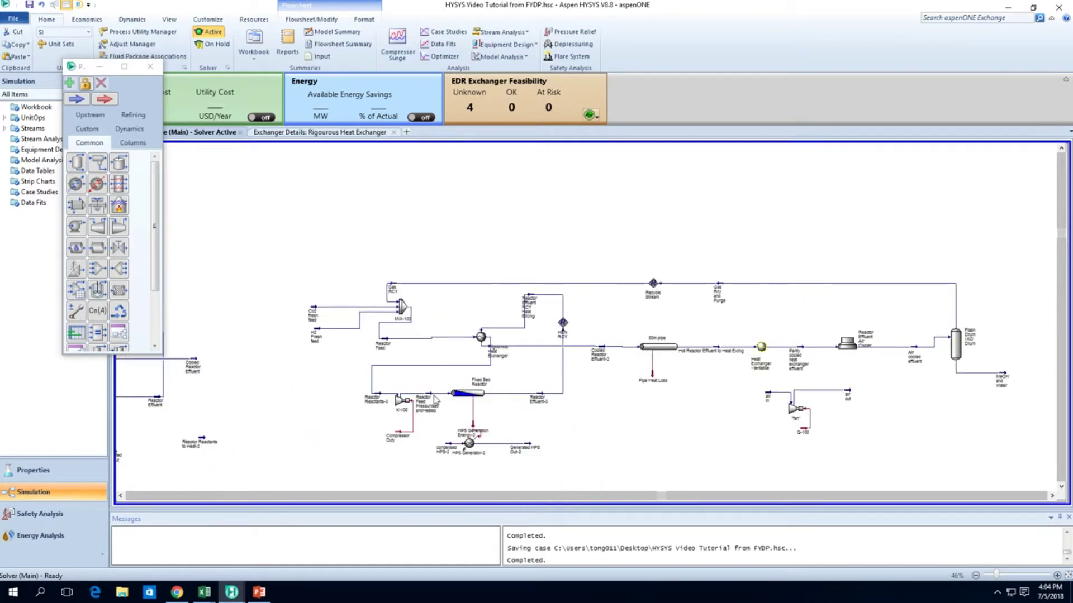
pyautogui.scroll(3, 473, 358)
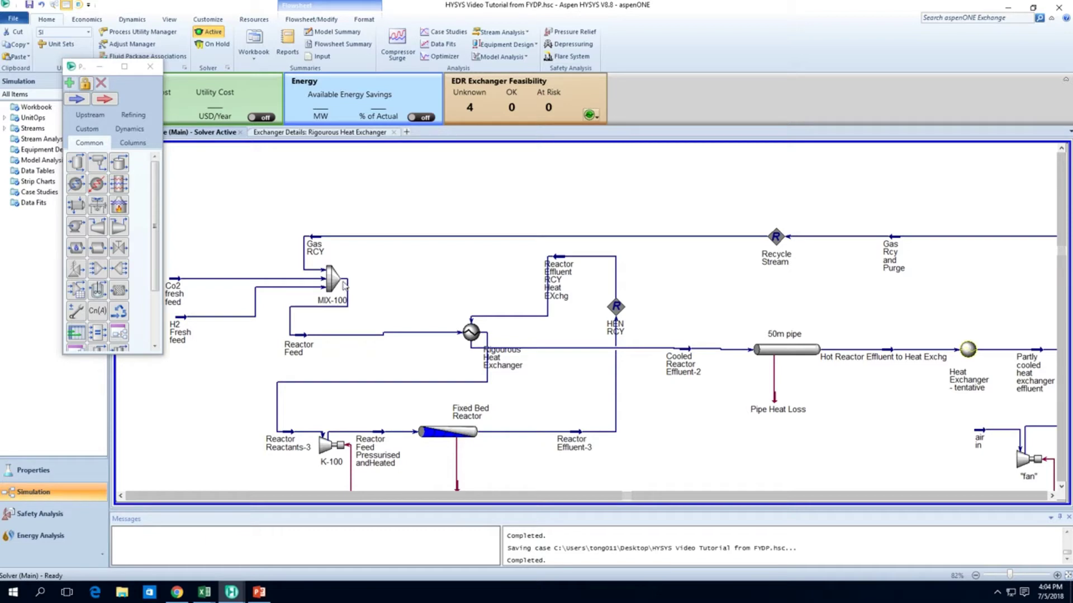
pyautogui.moveTo(339, 285)
pyautogui.doubleClick(441, 435)
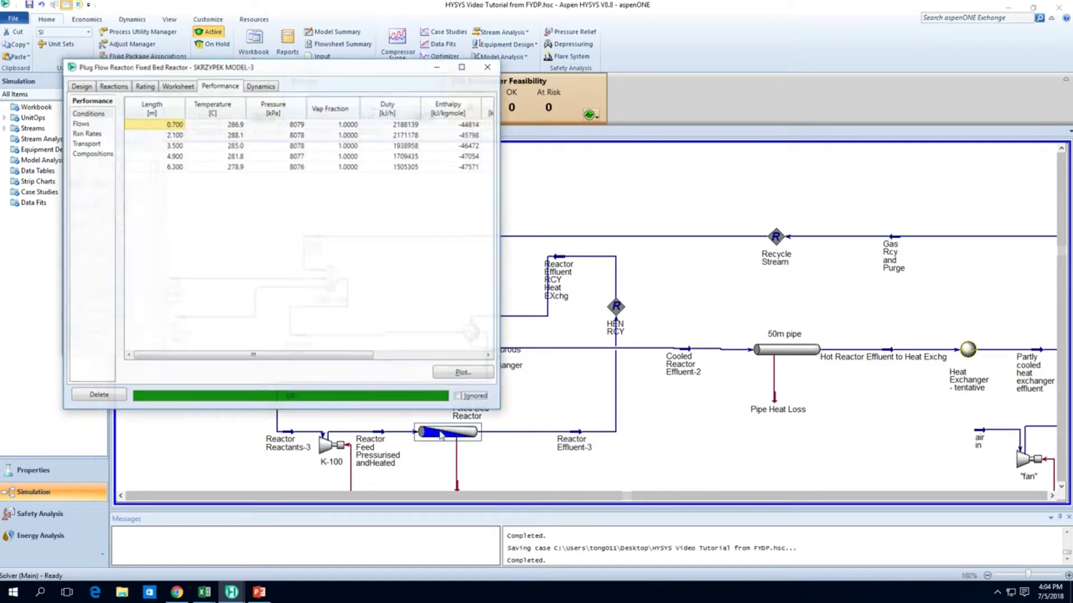
pyautogui.click(112, 85)
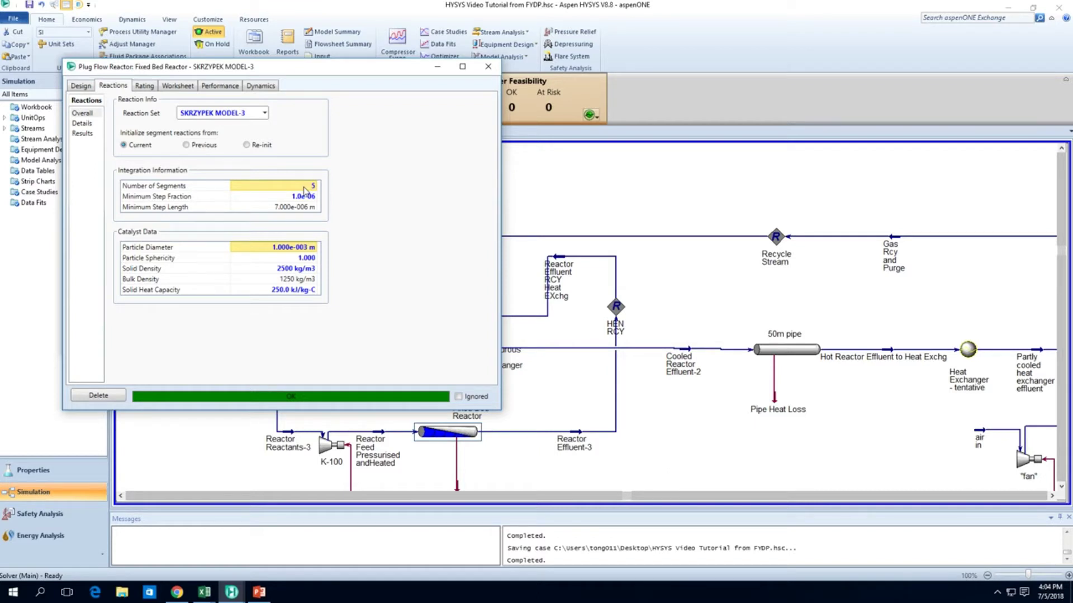
pyautogui.click(526, 479)
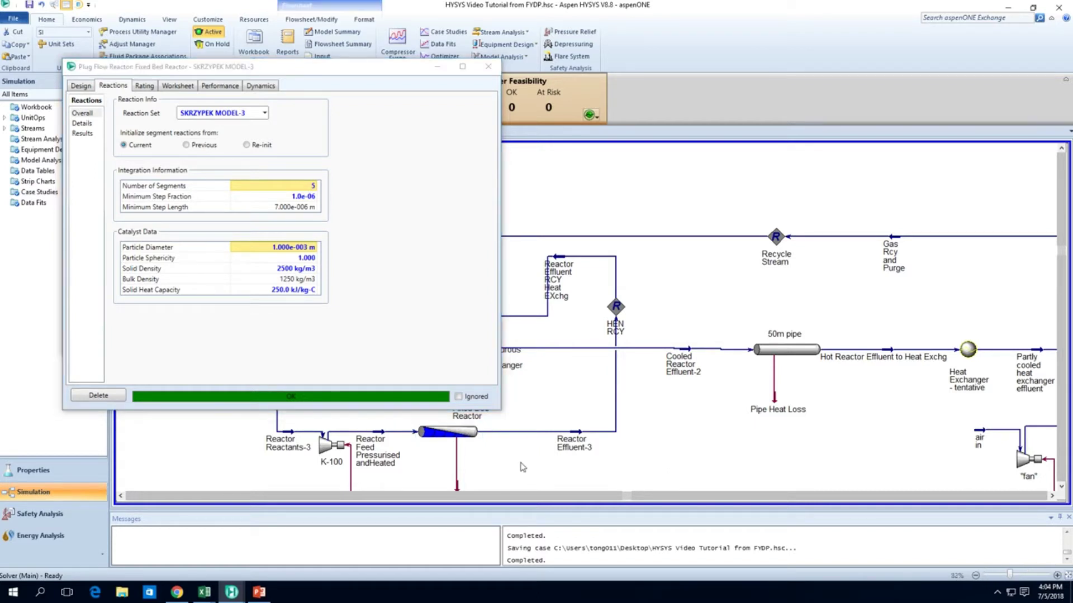
pyautogui.click(369, 216)
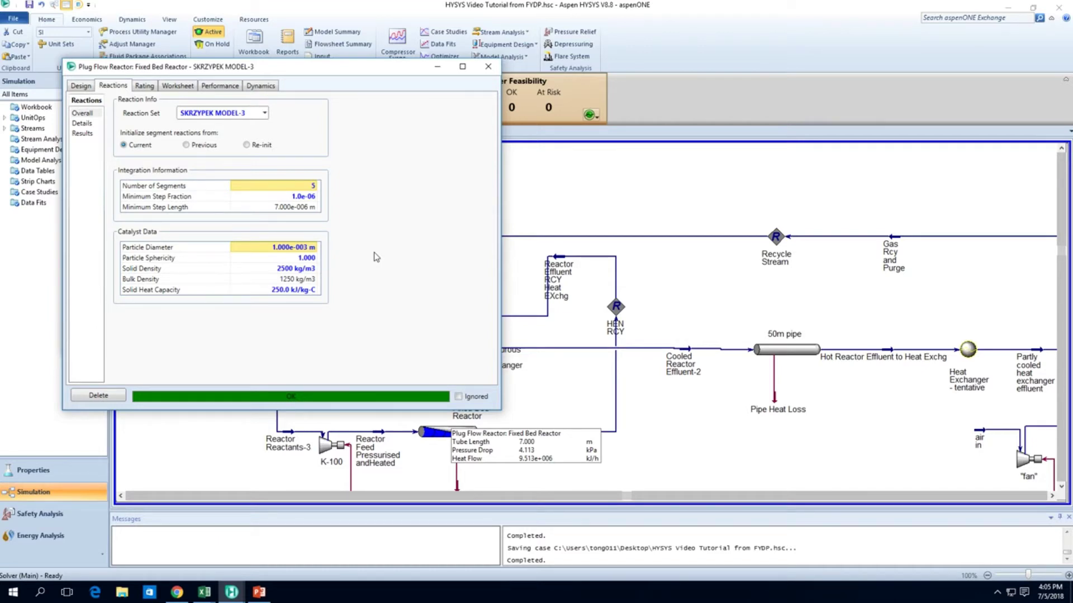
pyautogui.click(524, 439)
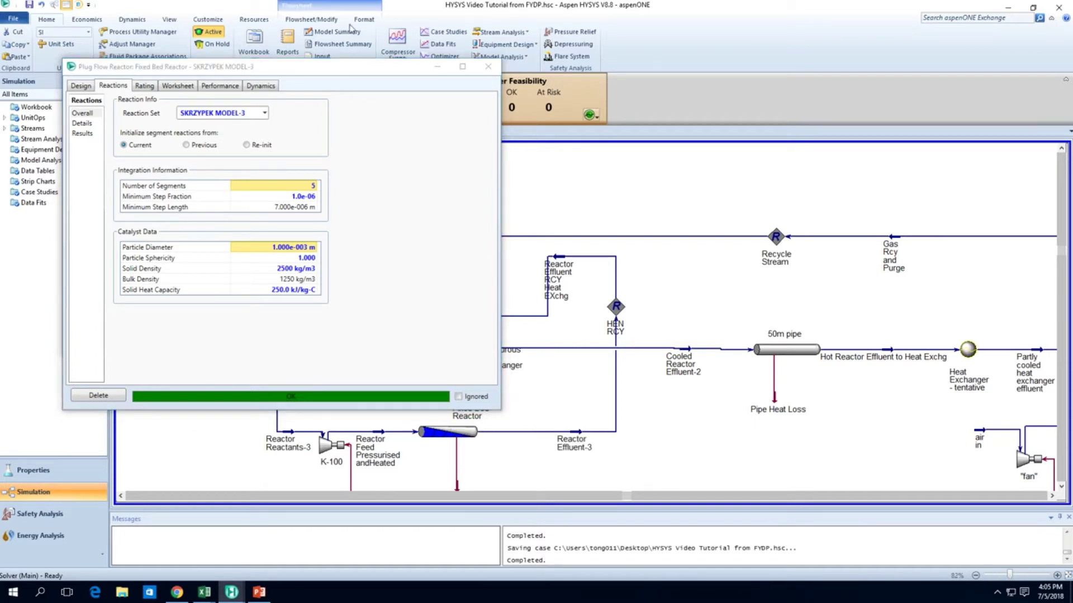
# Move the reactor window clear of the flowsheet and straighten the Reactor Effluent RCY Heat EXchg line into the Rigourous Heat Exchanger
pyautogui.moveTo(359, 68); pyautogui.dragTo(296, 32)
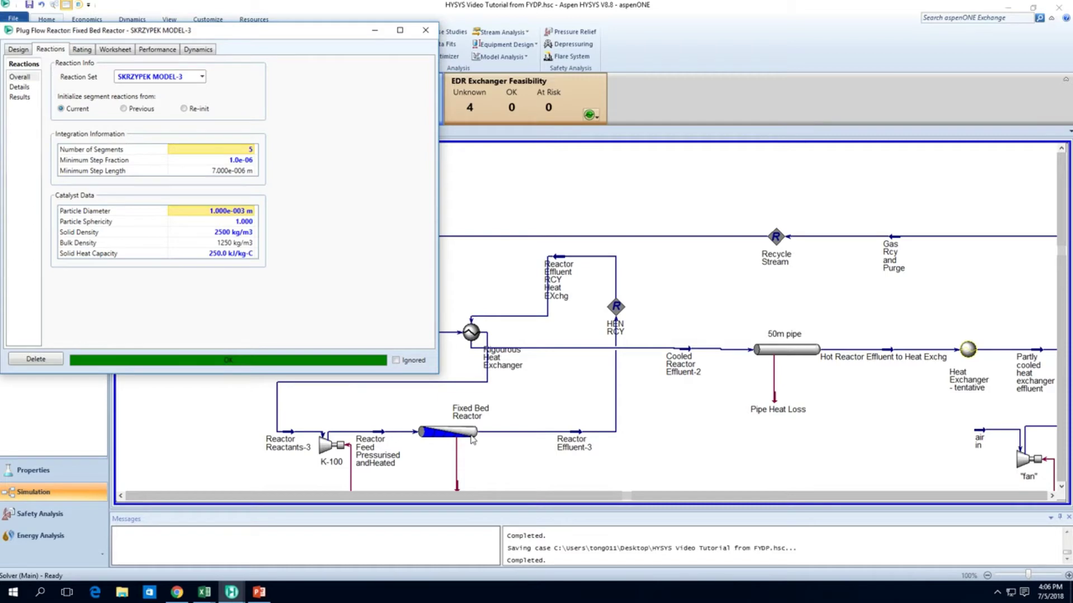
pyautogui.moveTo(536, 315); pyautogui.dragTo(525, 256)
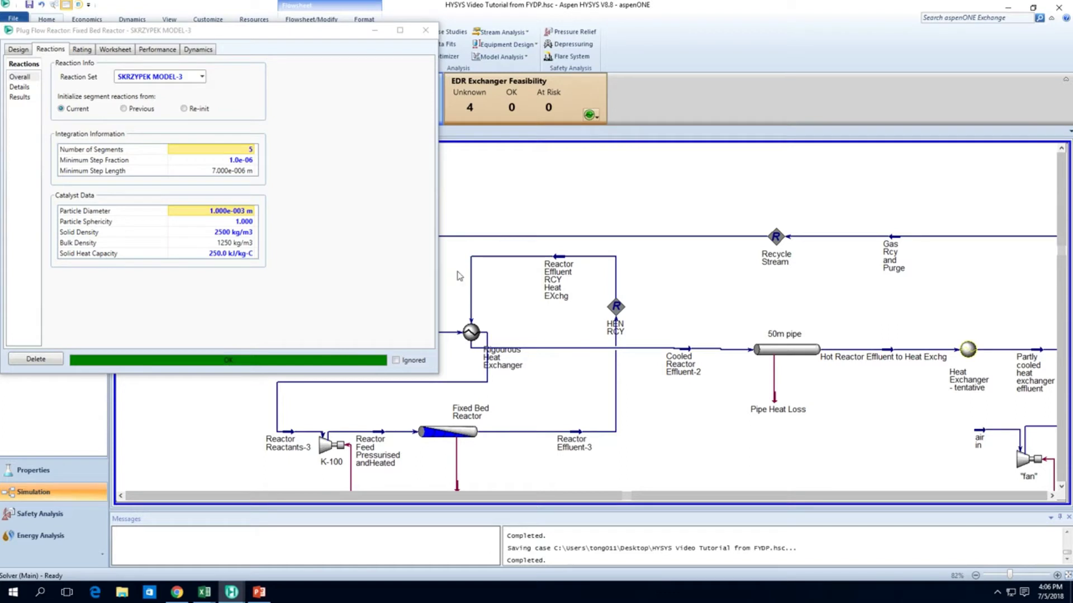
# Set the Fixed Bed Reactor's number of segments to 20 and close its window
pyautogui.click(273, 176)
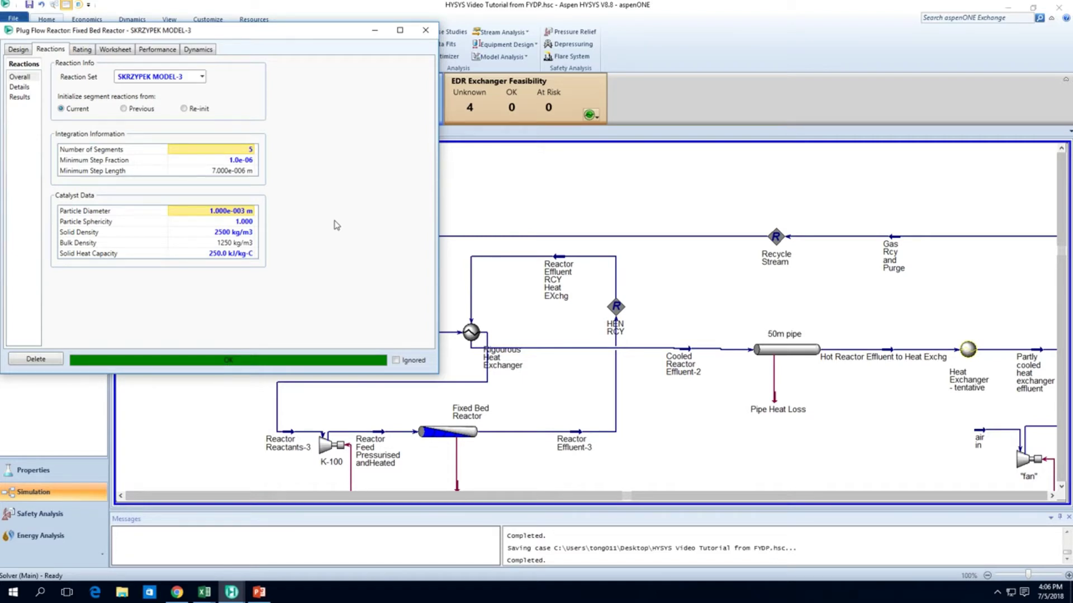
pyautogui.click(247, 149)
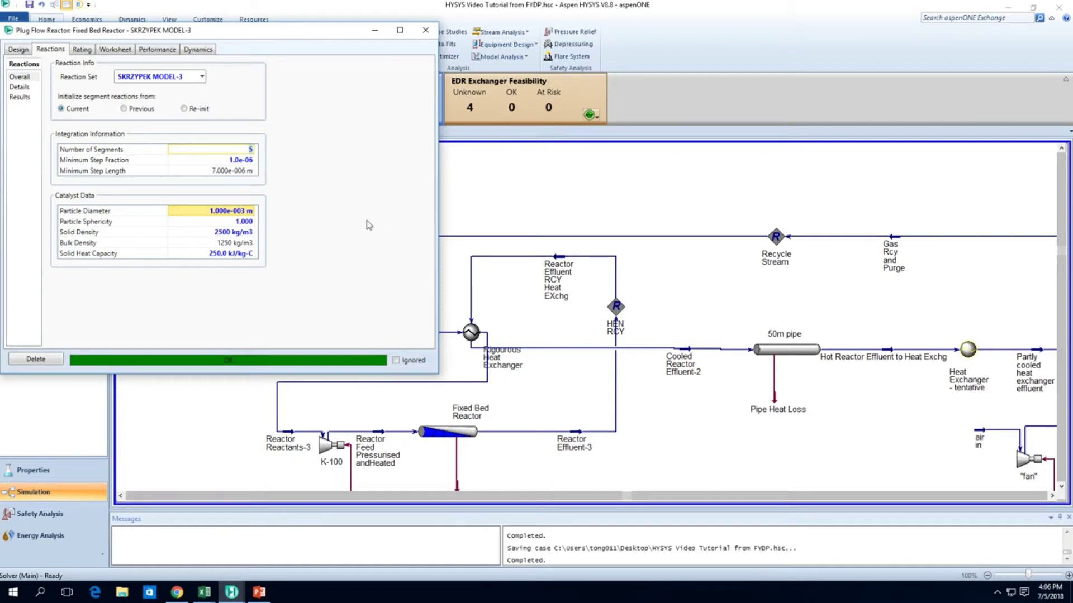
pyautogui.write('20')
pyautogui.press('Return')
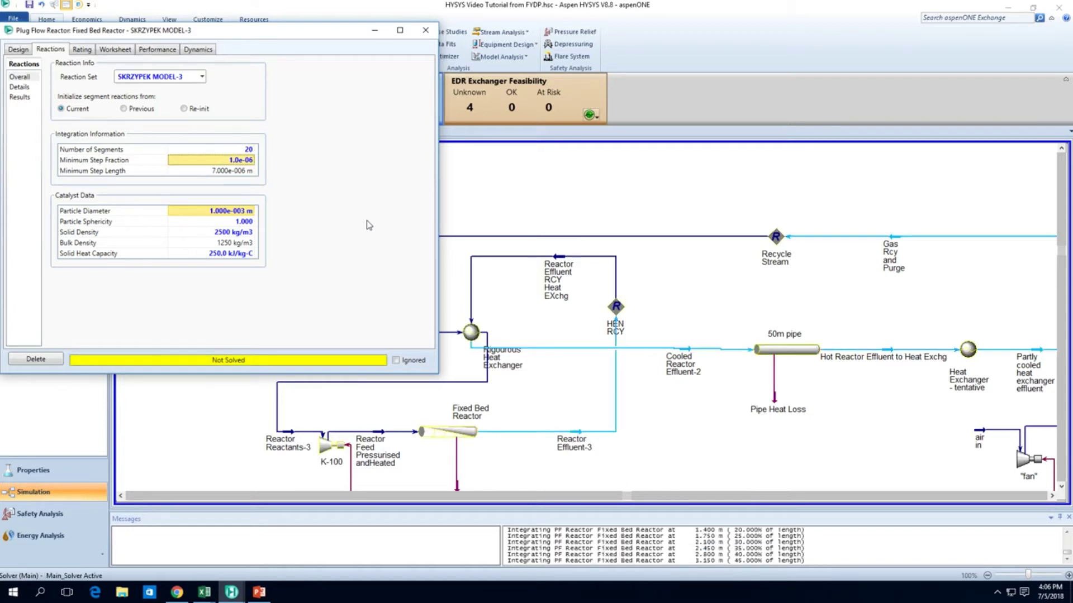
pyautogui.click(424, 32)
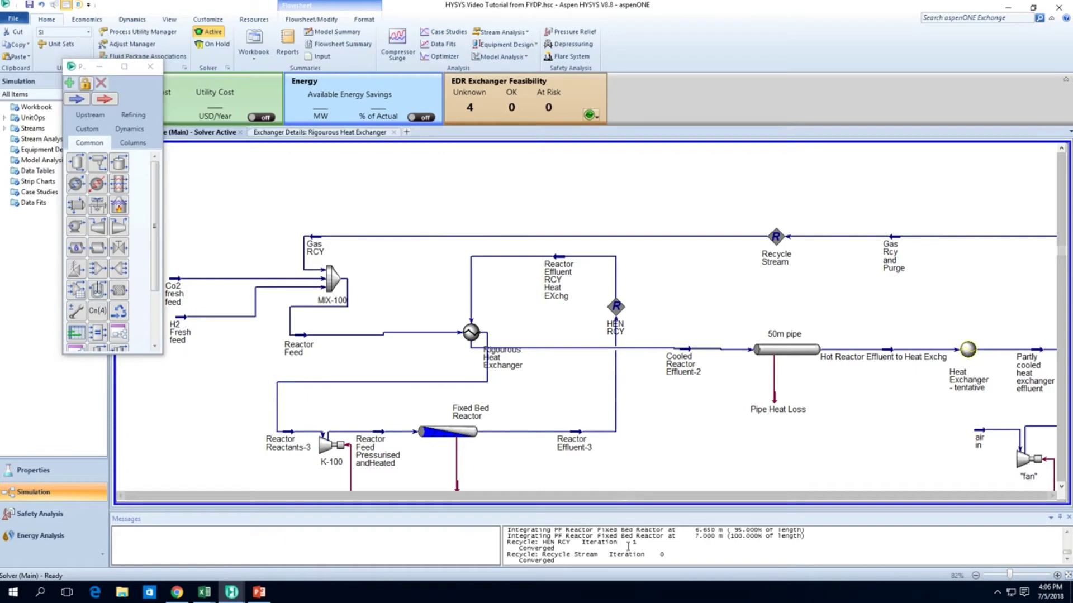
# Check the solver's recycle messages in the log and save the case
pyautogui.moveTo(598, 536); pyautogui.dragTo(626, 569)
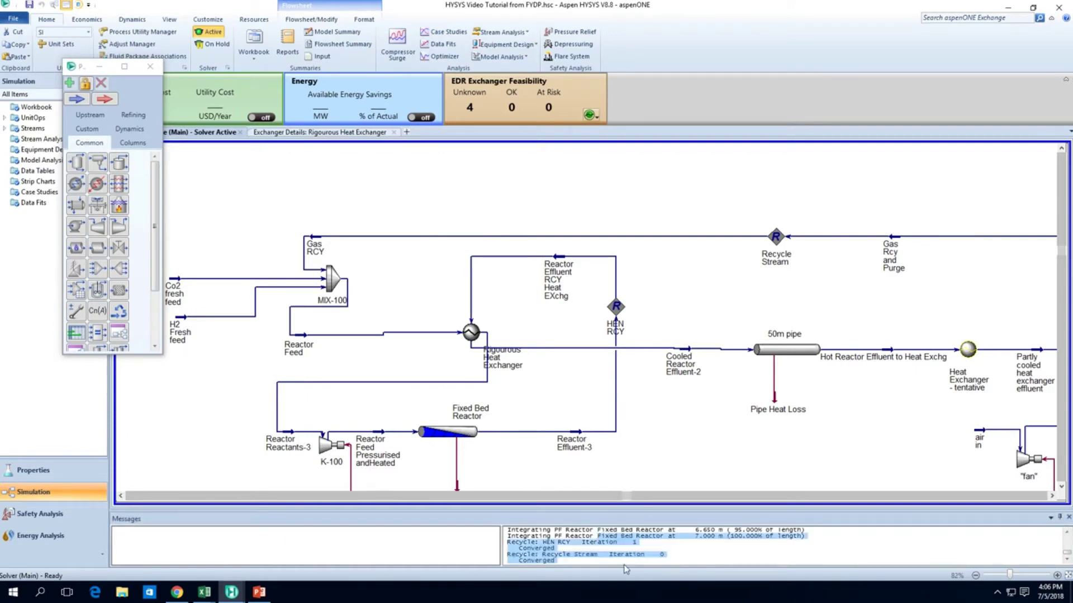
pyautogui.click(595, 476)
pyautogui.moveTo(380, 441)
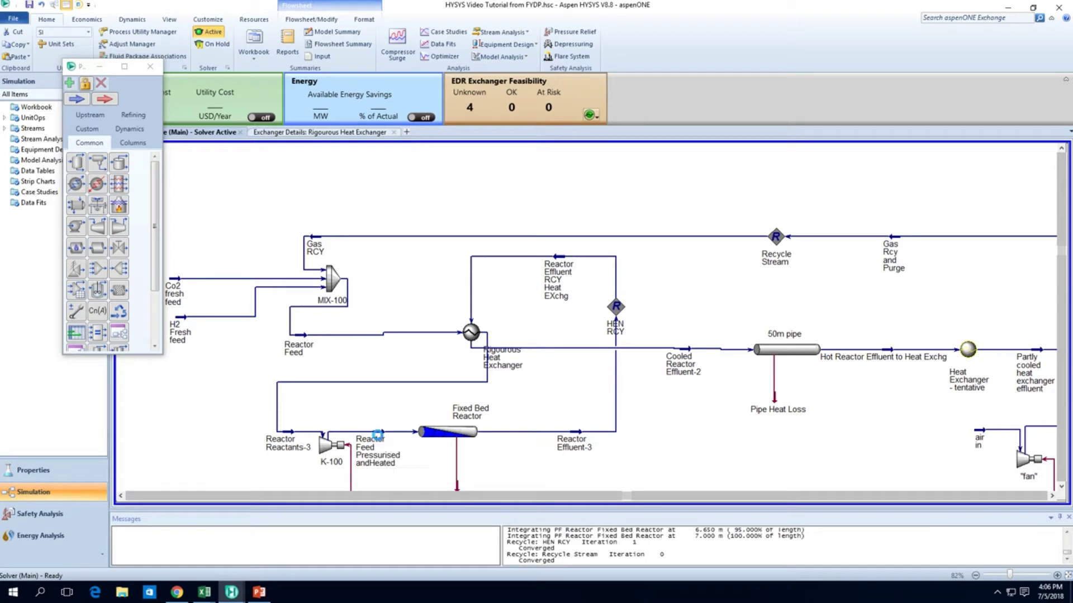
pyautogui.hotkey('ctrl', 's')
# Reposition the Gas RCY stream along its line, closer to the Recycle Stream block and above the HEN RCY block
pyautogui.moveTo(432, 442)
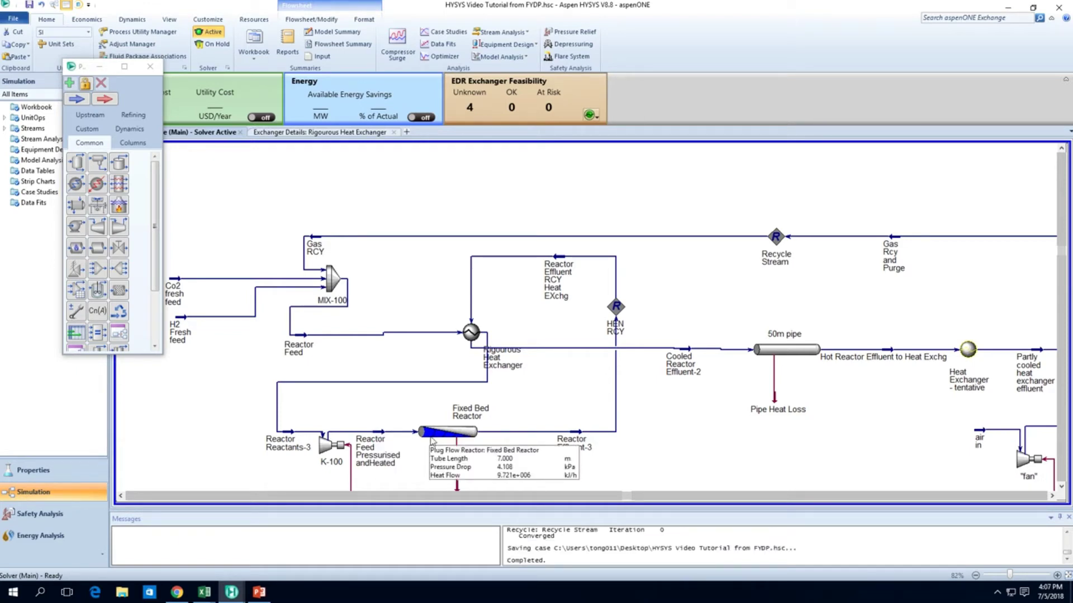
pyautogui.scroll(-3, 445, 405)
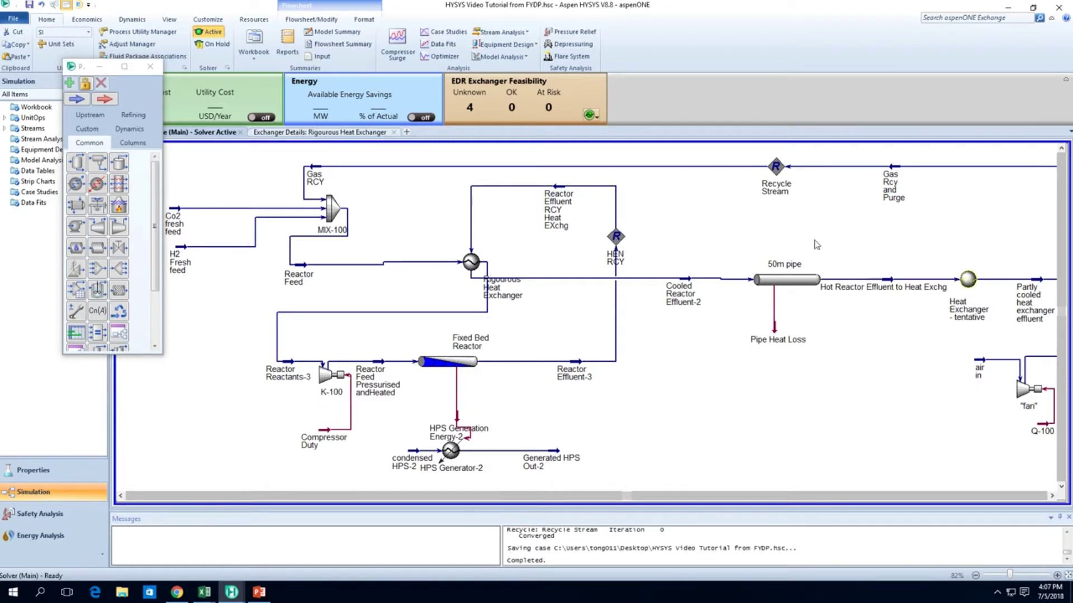
pyautogui.scroll(3, 822, 241)
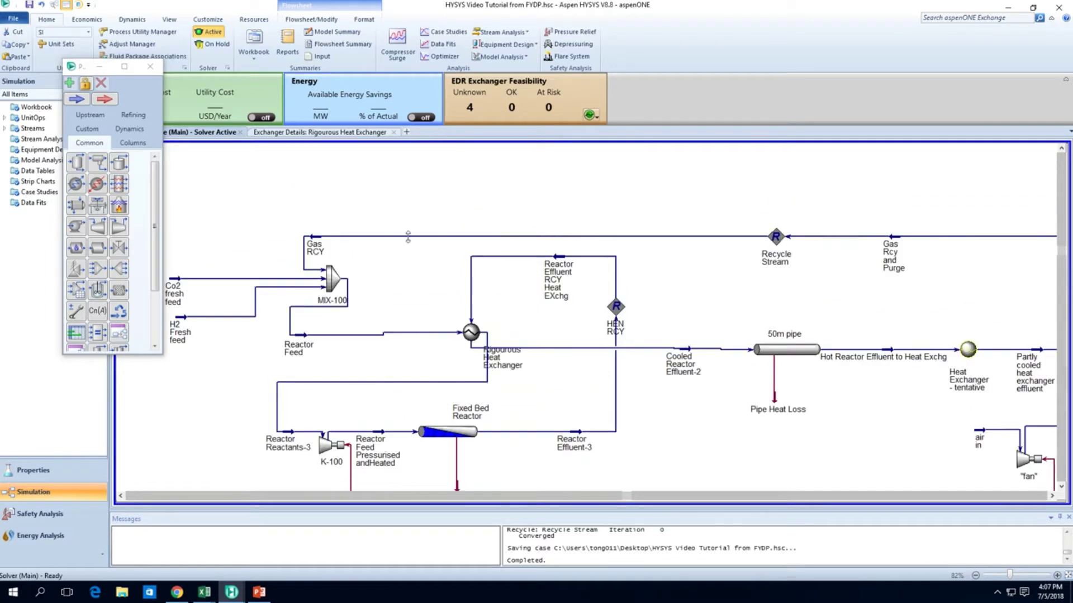
pyautogui.moveTo(318, 239); pyautogui.dragTo(613, 238)
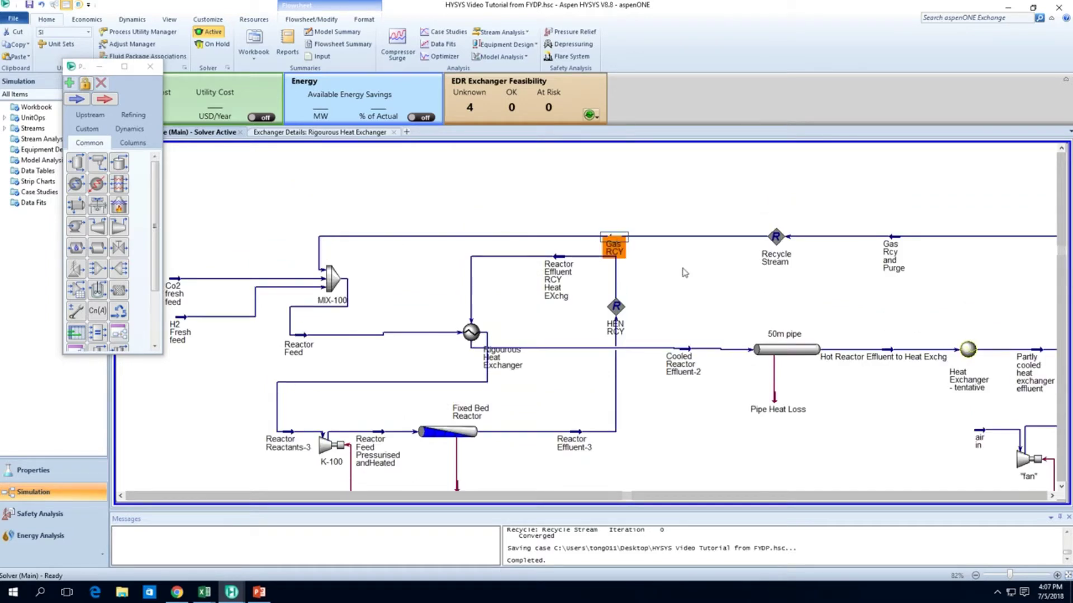
pyautogui.moveTo(778, 355)
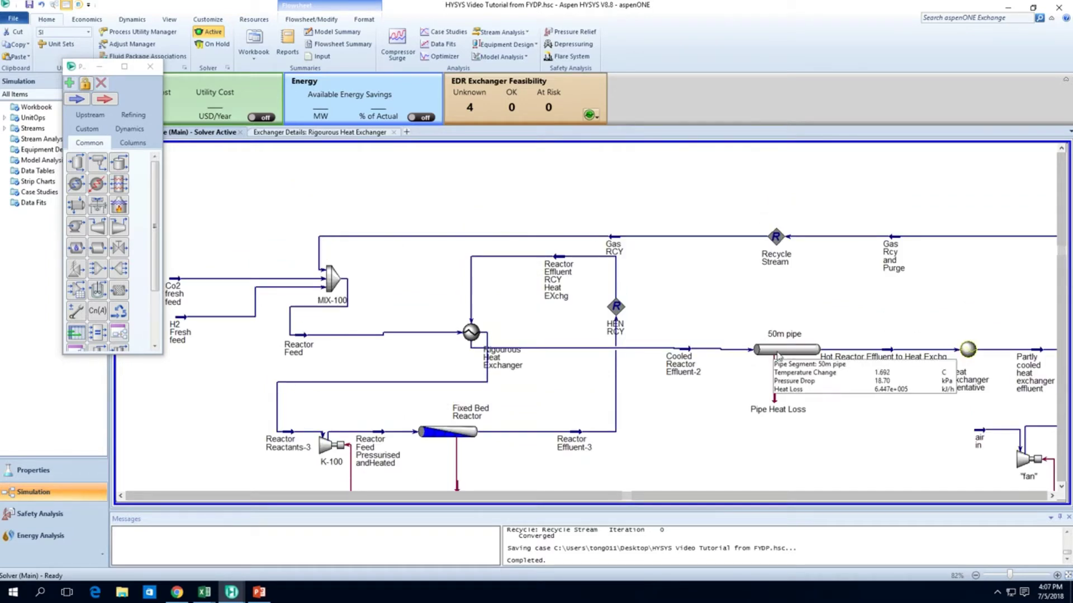
# Level the Reactor Feed line and break its connection to the Rigourous Heat Exchanger
pyautogui.hscroll(-3, 777, 356)
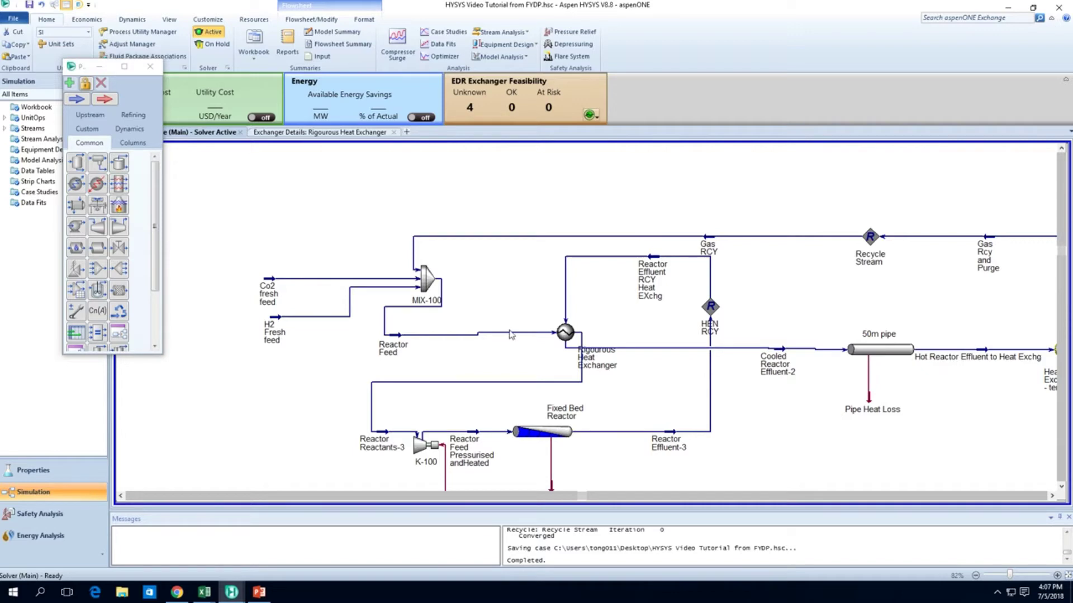
pyautogui.rightClick(468, 335)
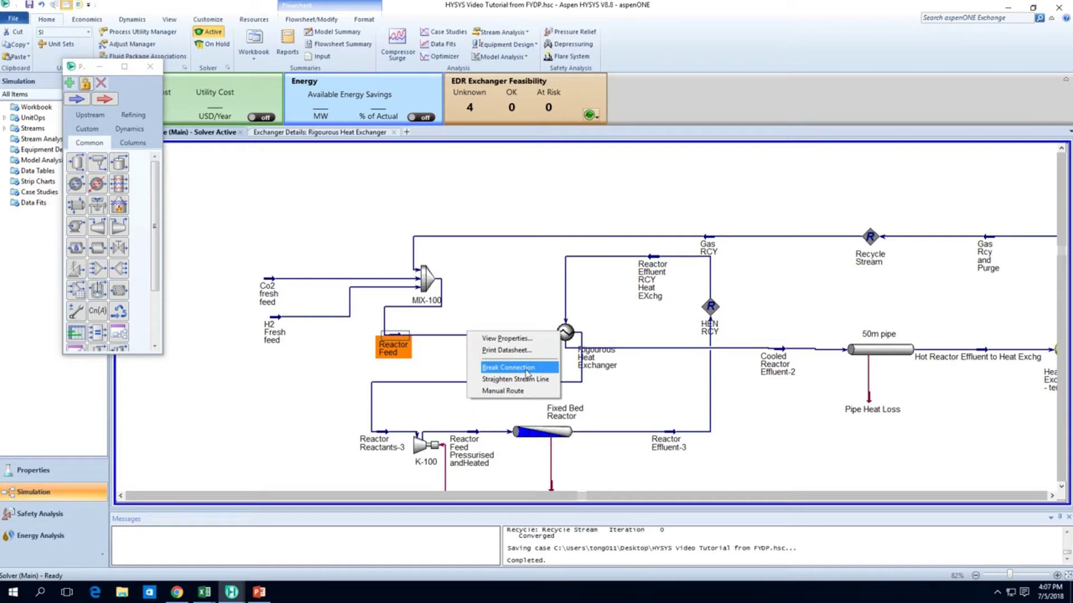
pyautogui.click(489, 298)
pyautogui.rightClick(486, 334)
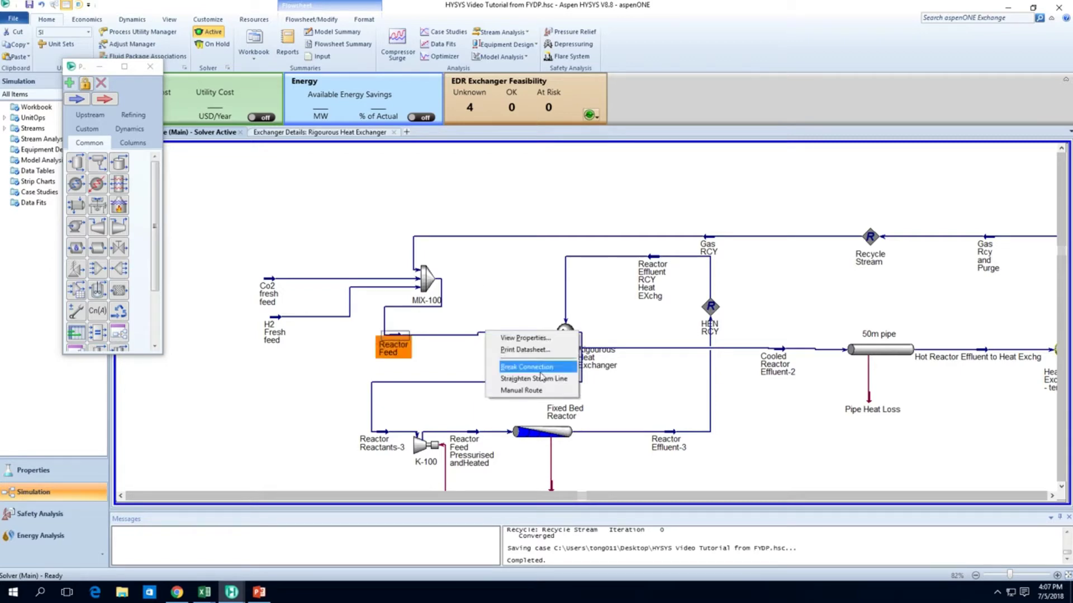
pyautogui.click(459, 267)
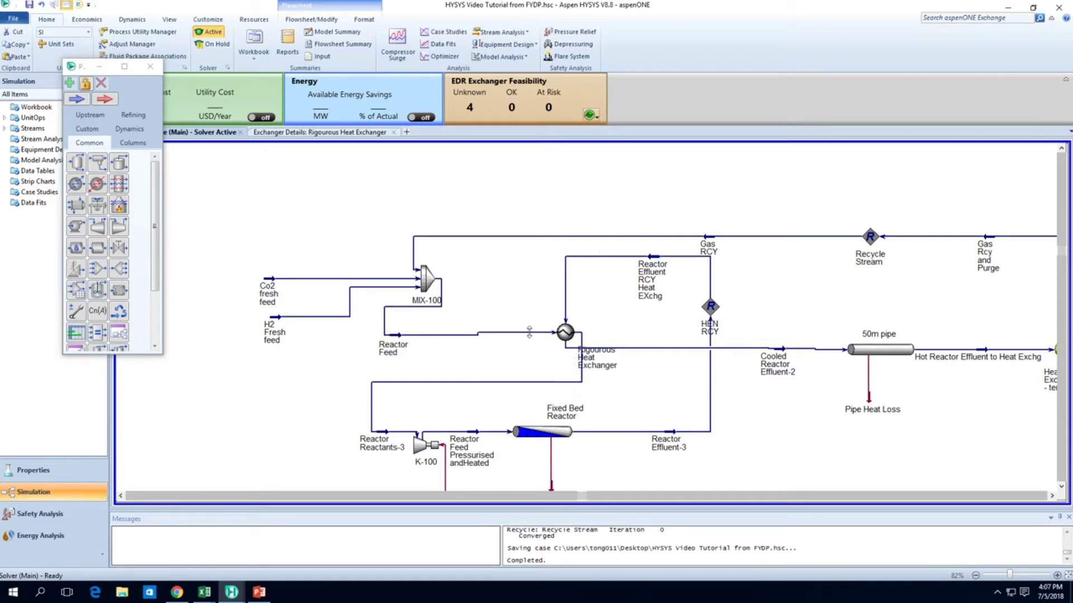
pyautogui.moveTo(506, 333); pyautogui.dragTo(503, 334)
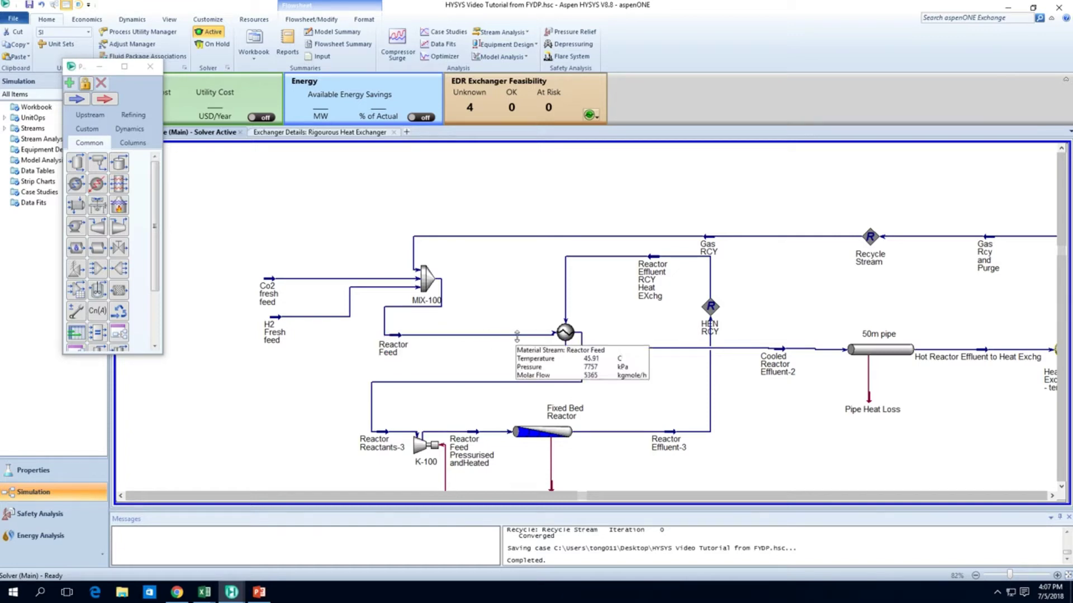
pyautogui.rightClick(470, 336)
pyautogui.click(525, 372)
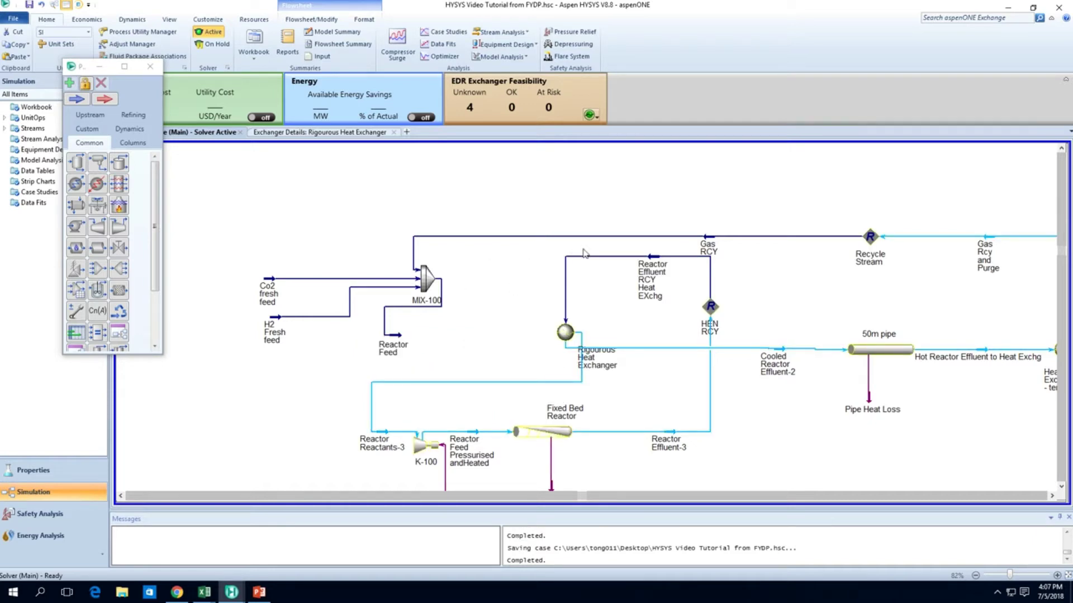
# View the conditions of the Gas RCY material stream and close its window
pyautogui.doubleClick(612, 236)
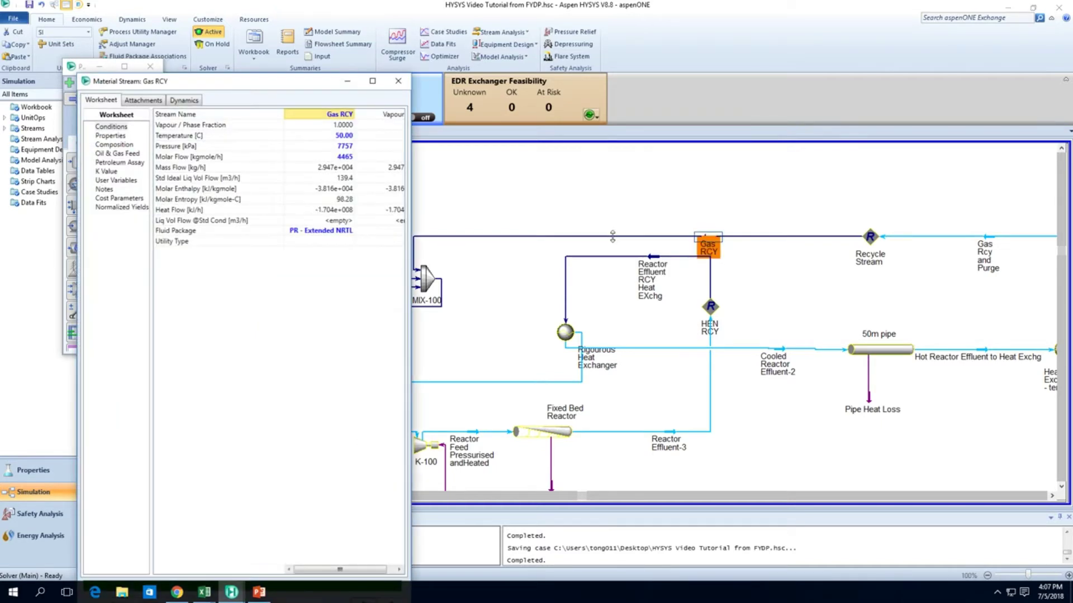
pyautogui.click(398, 80)
pyautogui.moveTo(247, 262); pyautogui.dragTo(310, 375)
pyautogui.click(277, 386)
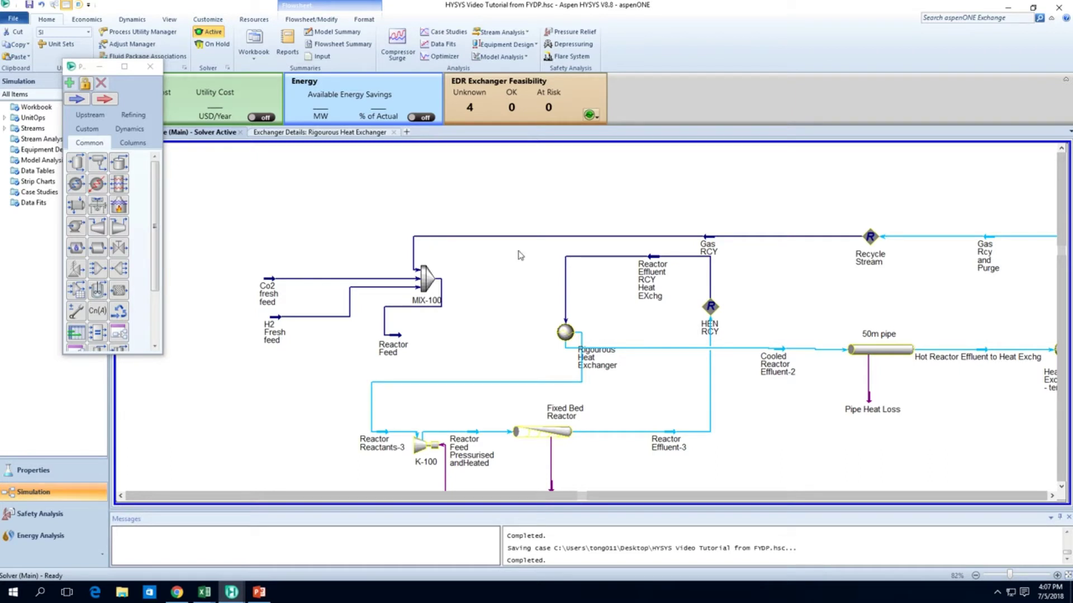
# Break the connection between the Gas RCY stream and the MIX-100 mixer
pyautogui.rightClick(534, 235)
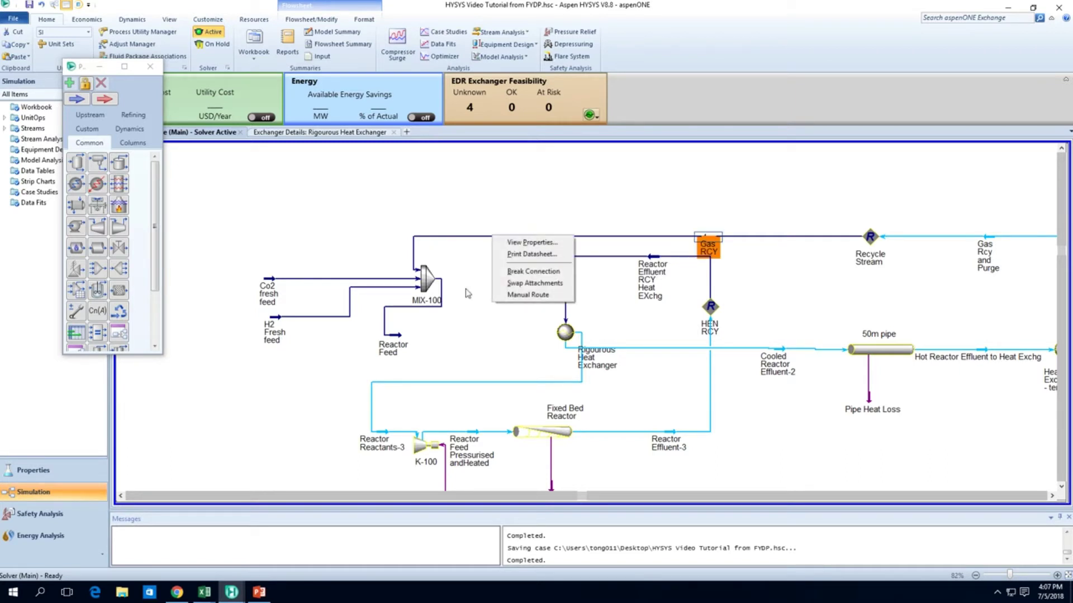
pyautogui.press('Escape')
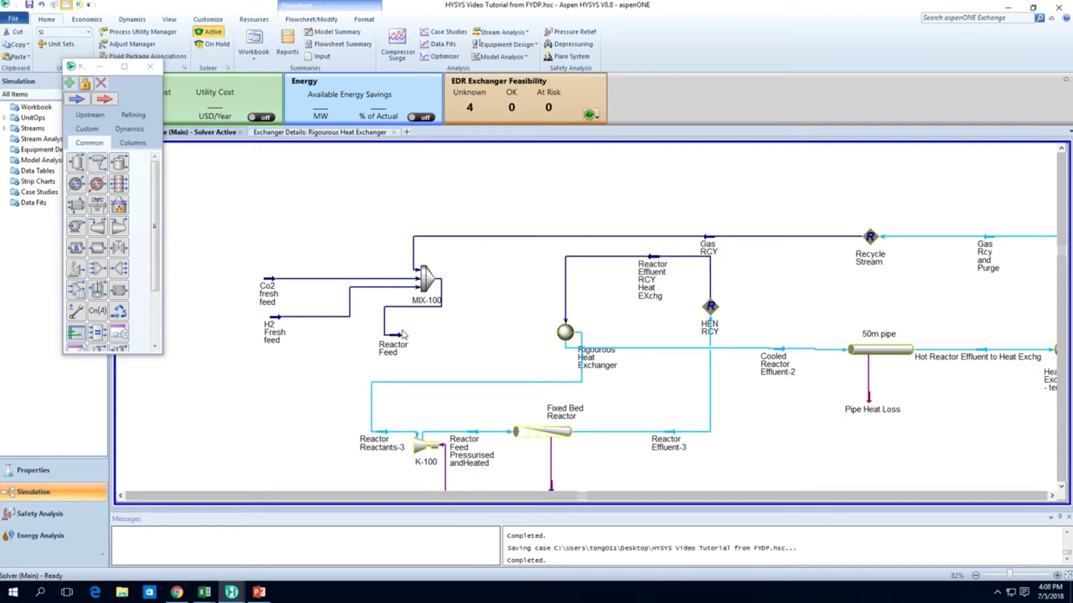
pyautogui.rightClick(555, 237)
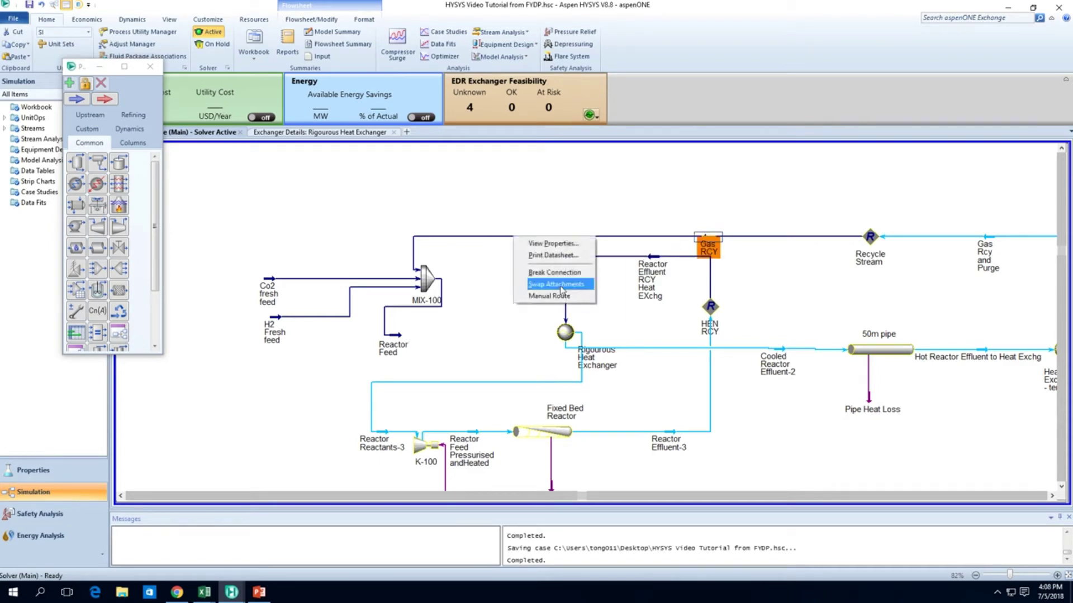
pyautogui.click(557, 273)
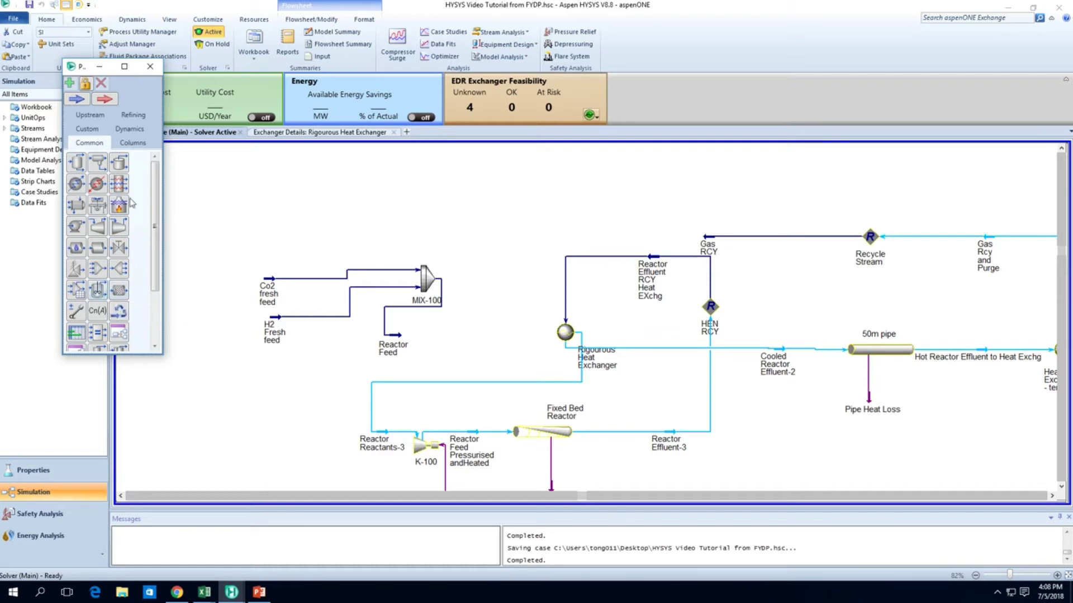
# Add a pipe segment above the Rigourous Heat Exchanger and name it Recycle Pipe
pyautogui.scroll(-1, 144, 247)
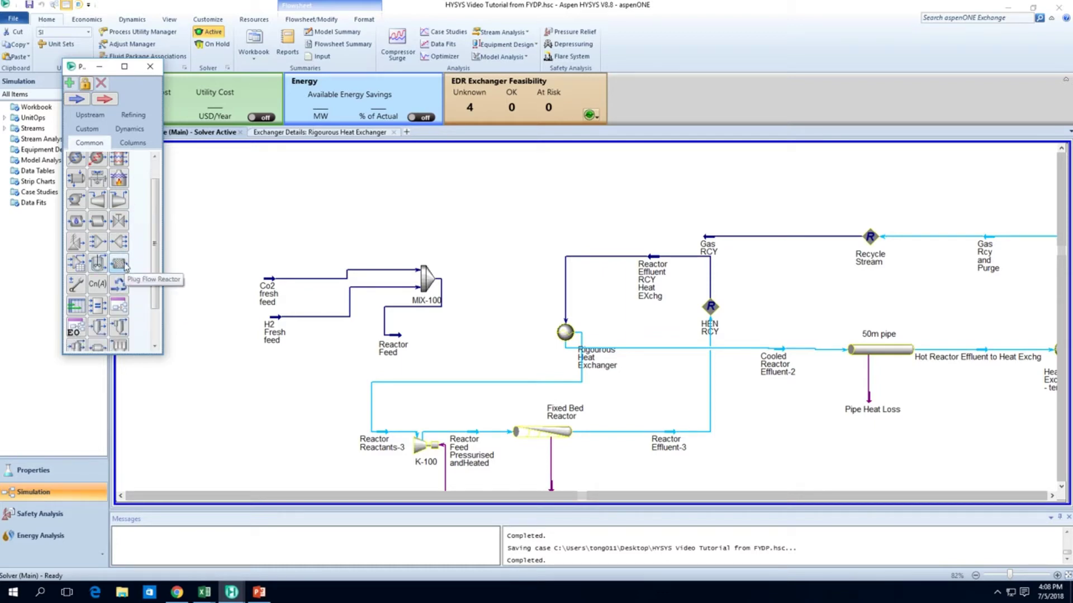
pyautogui.moveTo(100, 224); pyautogui.dragTo(565, 241)
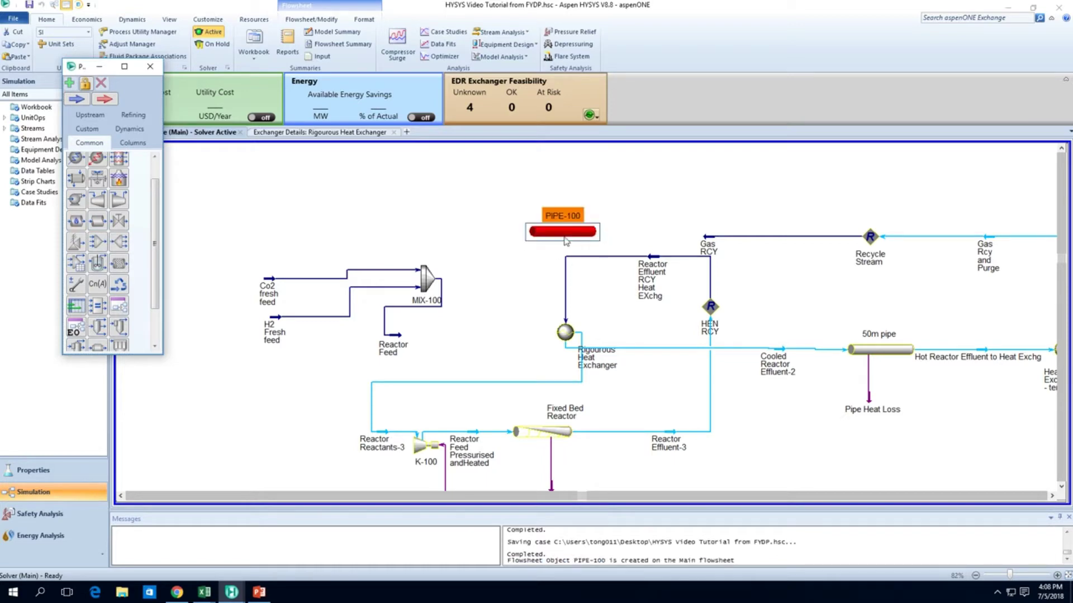
pyautogui.doubleClick(566, 240)
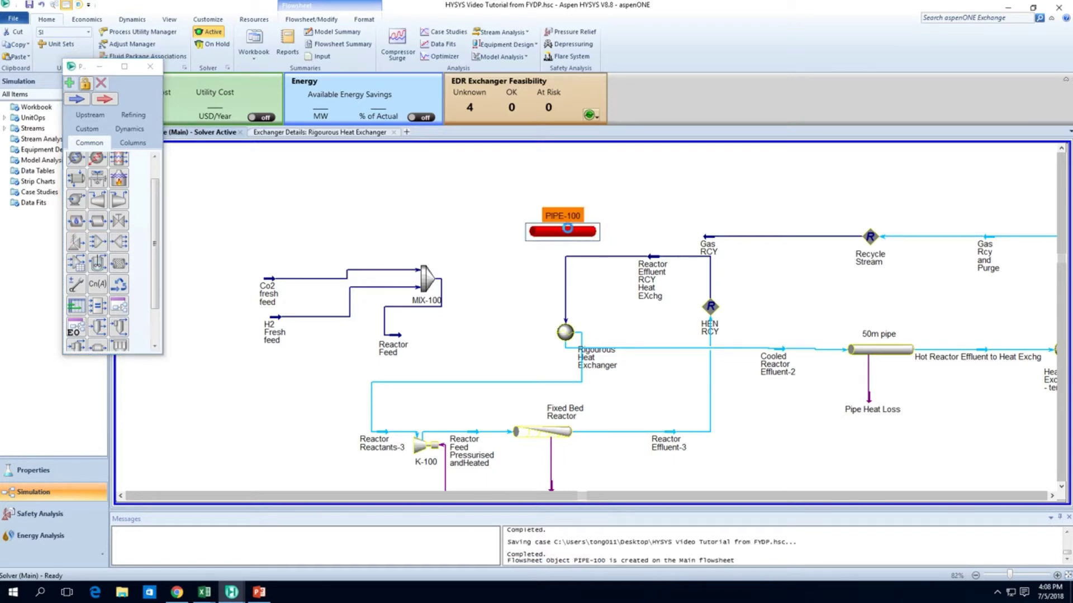
pyautogui.click(239, 147)
pyautogui.write('Recycle Pi')
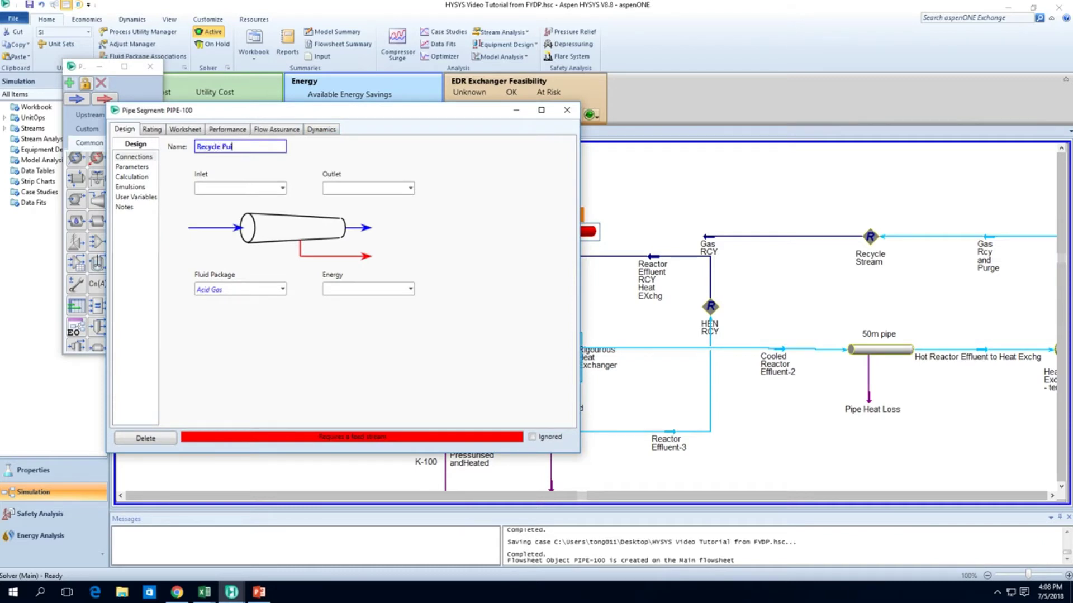
pyautogui.write('pe')
pyautogui.press('Return')
pyautogui.click(566, 110)
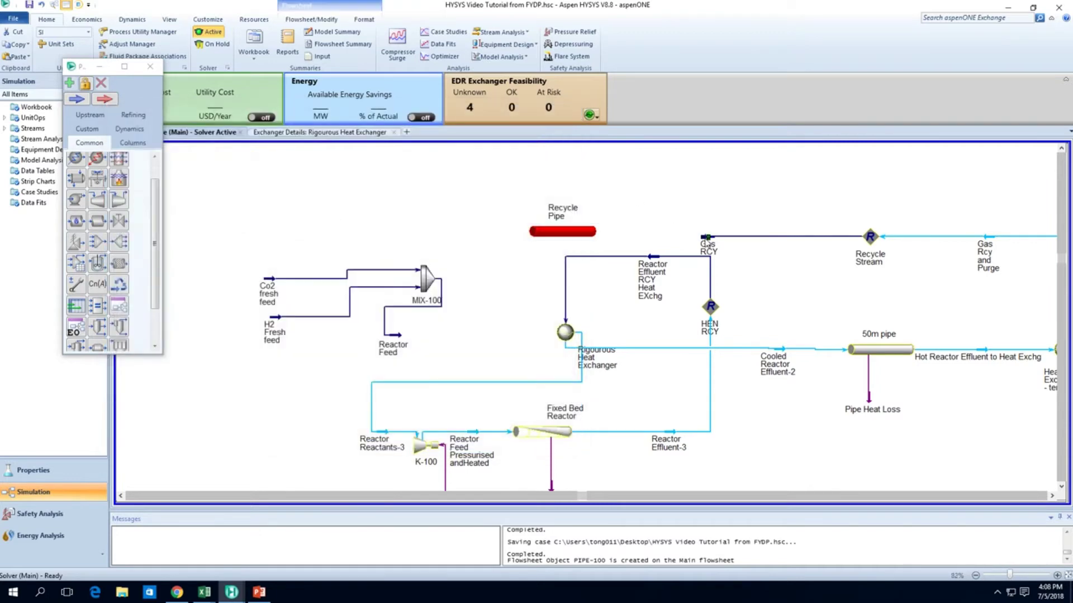
# Connect the Gas RCY stream to the Recycle Pipe and name the pipe's outlet stream GAS RCY after Pipe
pyautogui.moveTo(702, 237); pyautogui.dragTo(443, 236)
pyautogui.doubleClick(443, 236)
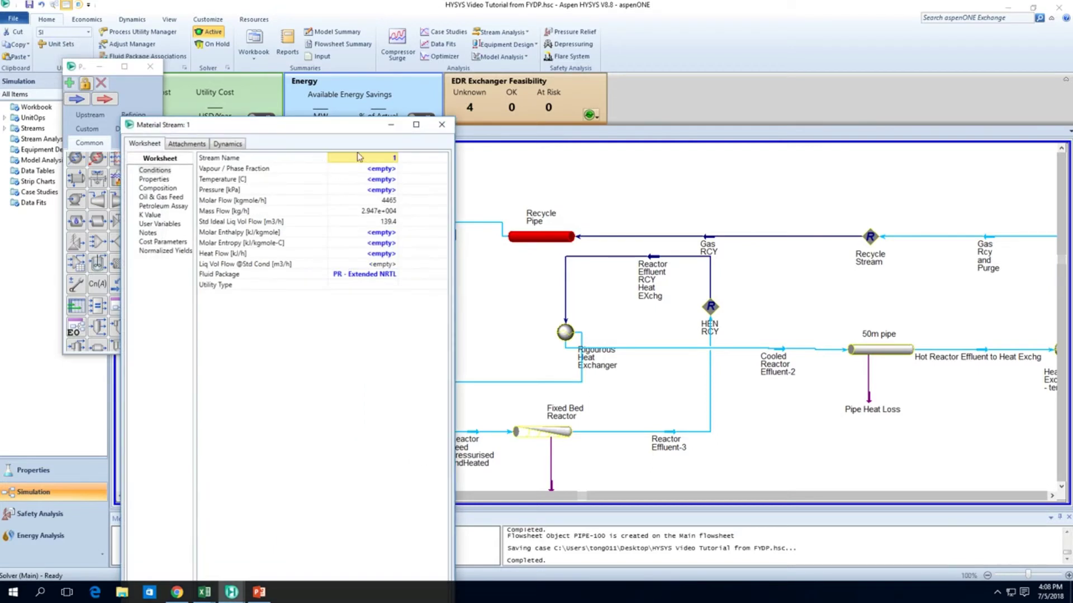
pyautogui.click(386, 157)
pyautogui.write('GAS RCY after Pipe')
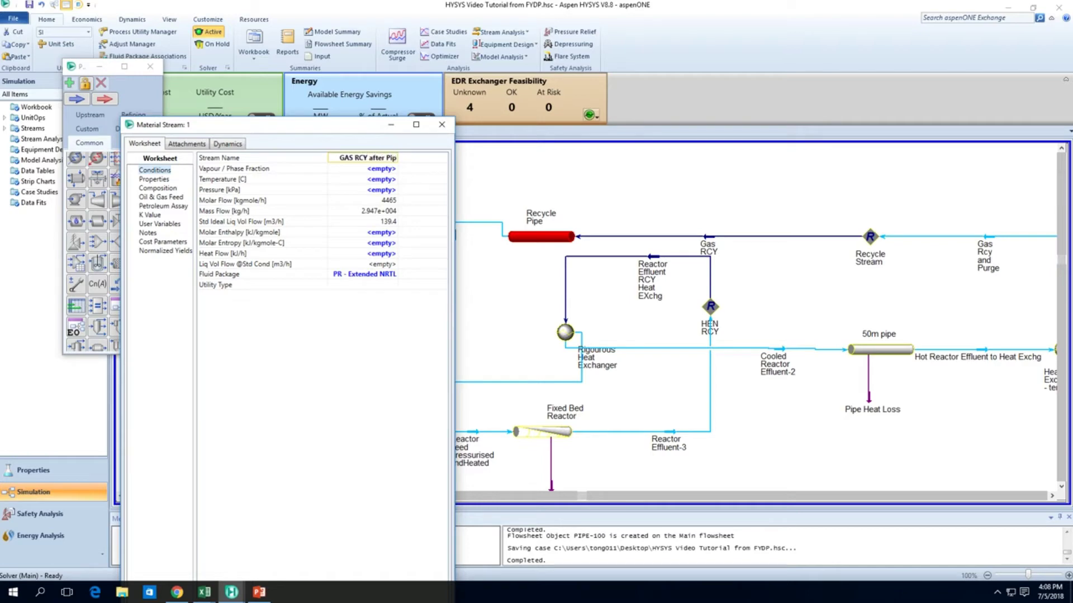
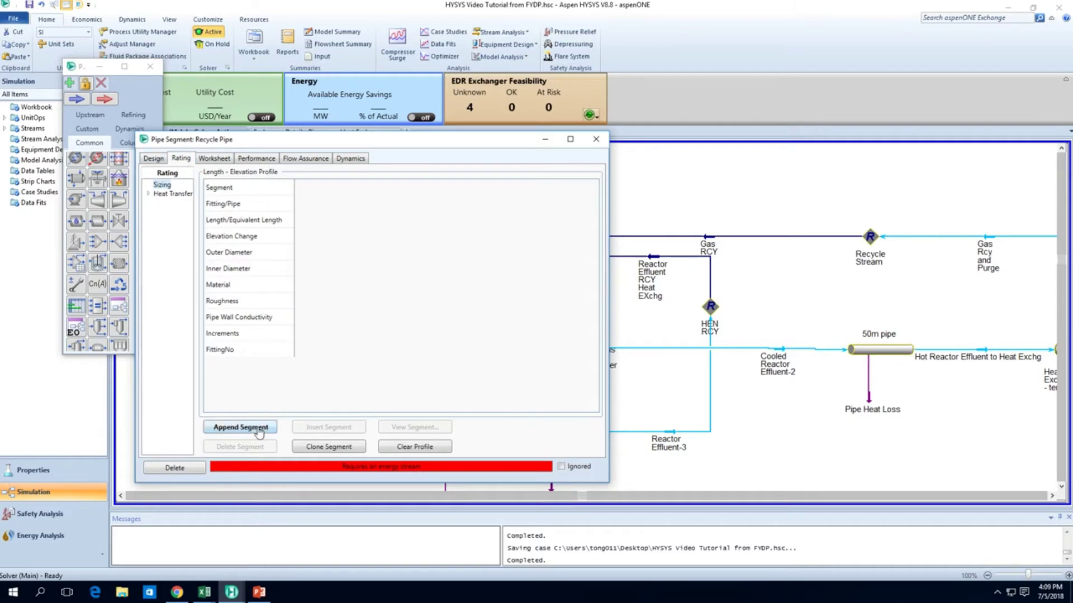
# Append a segment to the Recycle Pipe's sizing profile and set its length to 100 m
pyautogui.click(241, 427)
pyautogui.click(354, 217)
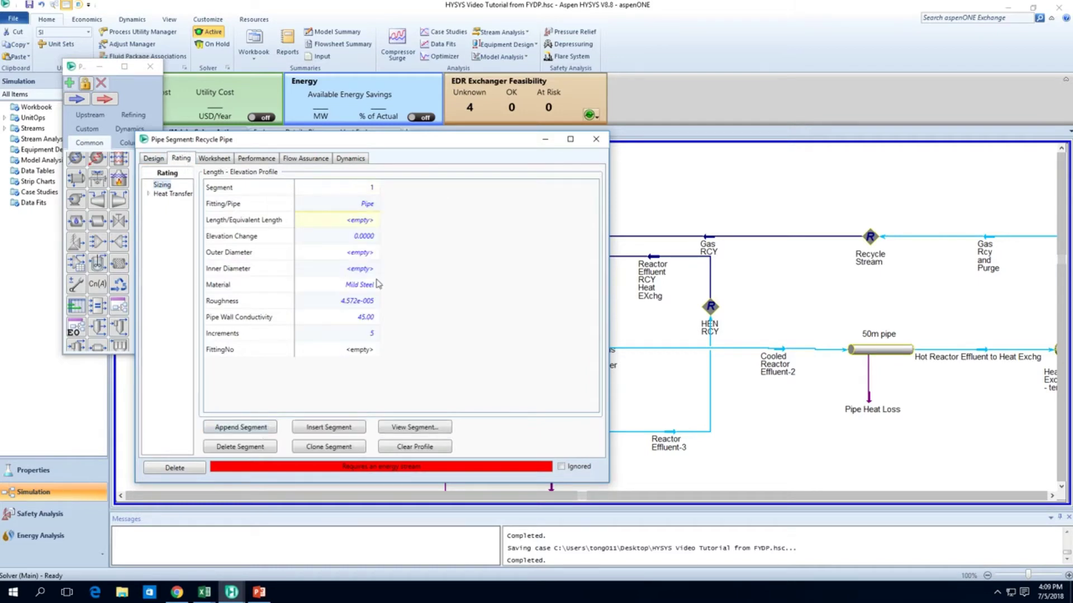
pyautogui.write('100')
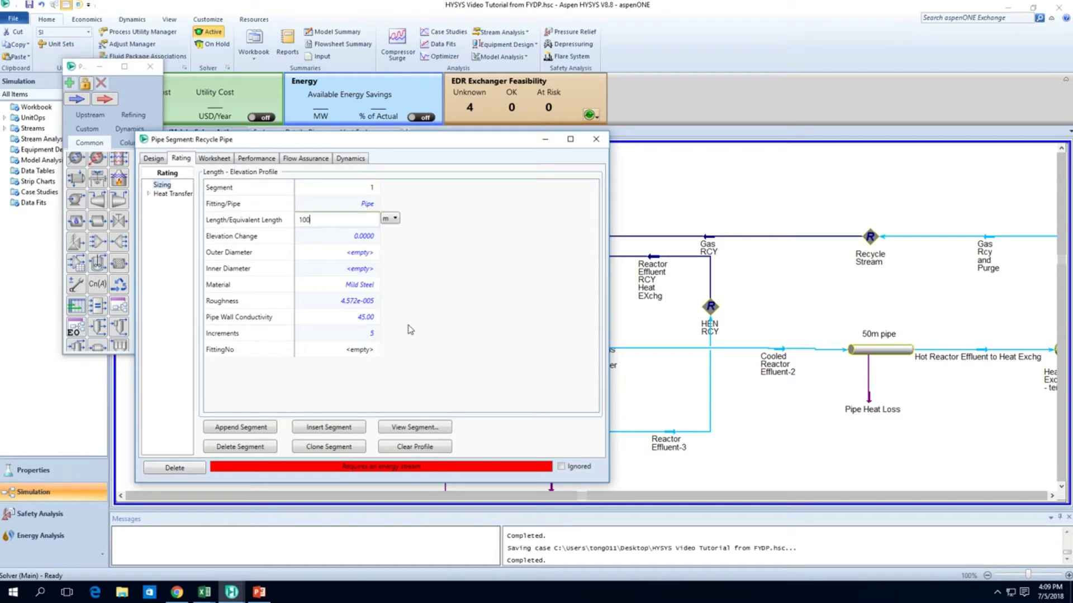
pyautogui.press('Return')
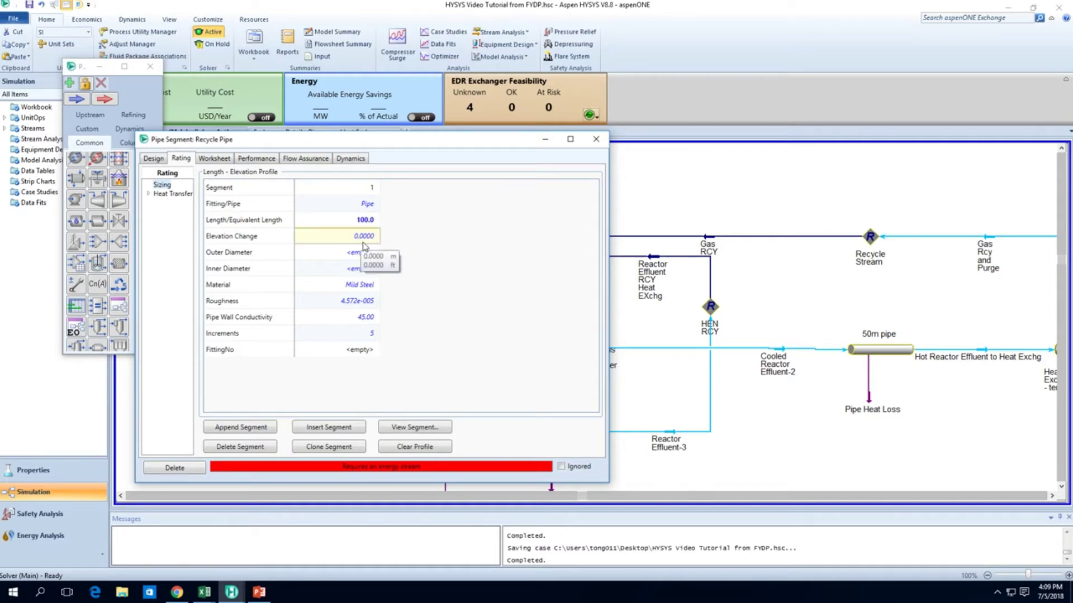
# Using the 50m pipe's sizing as reference, set the Recycle Pipe segment's outer diameter to 250 mm and inner diameter to 200 mm
pyautogui.doubleClick(906, 355)
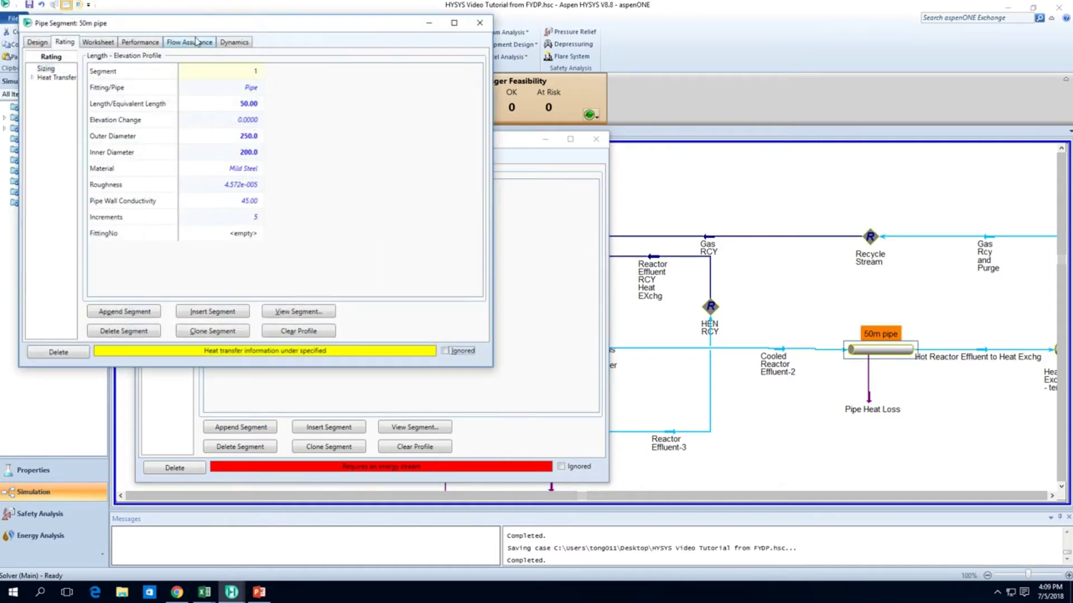
pyautogui.moveTo(199, 17); pyautogui.dragTo(779, 157)
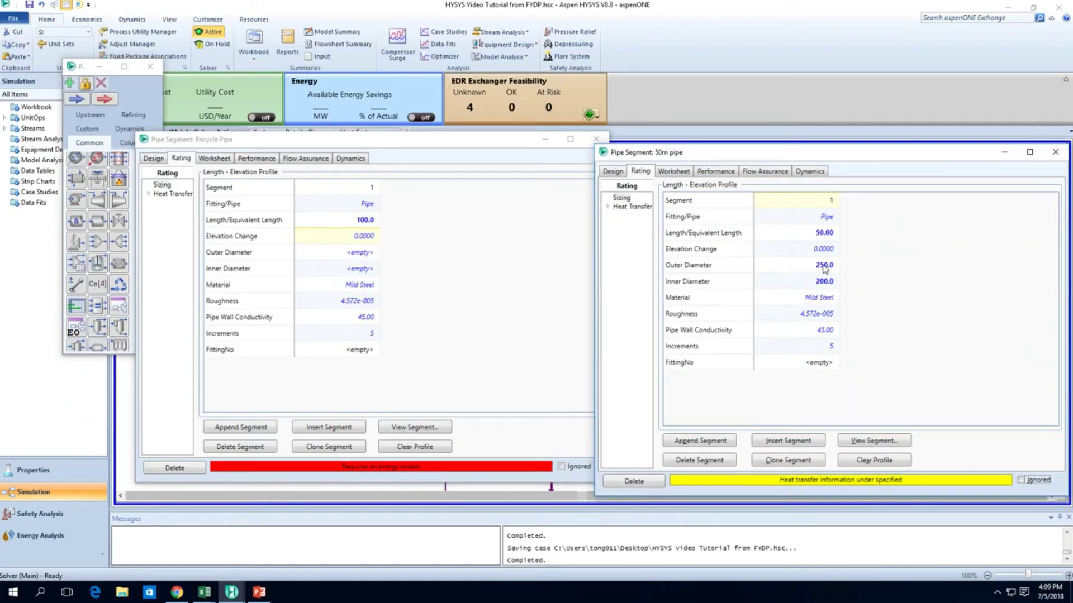
pyautogui.moveTo(824, 269)
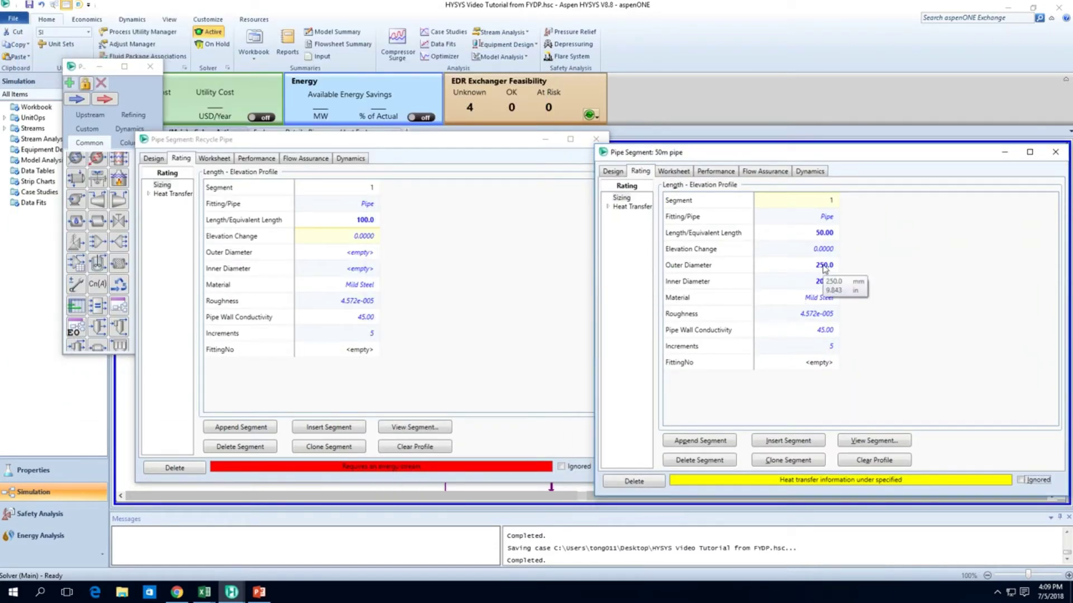
pyautogui.click(361, 253)
pyautogui.write('250')
pyautogui.press('Return')
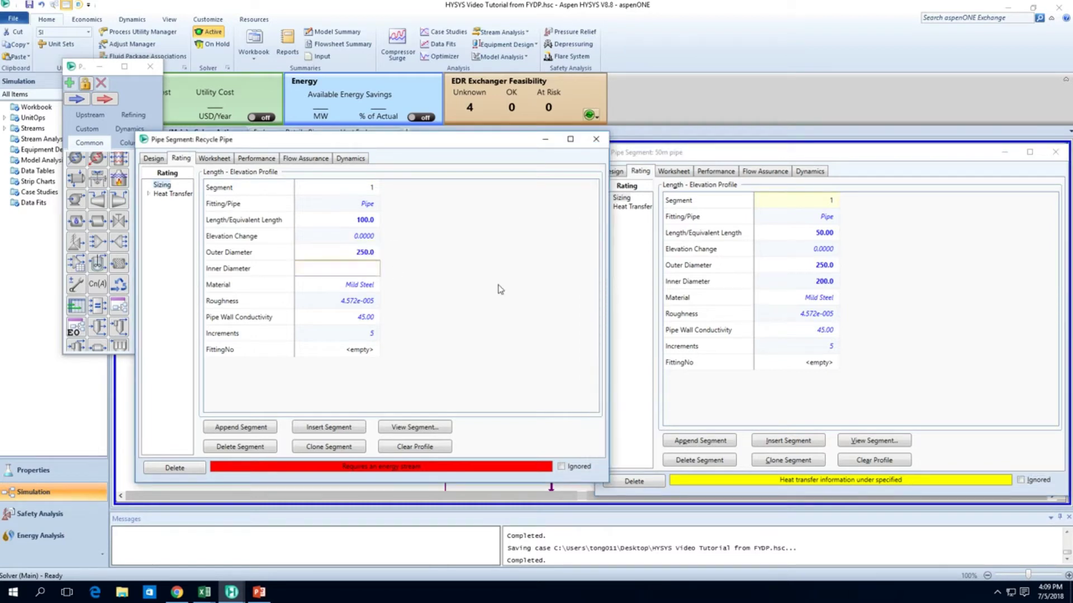
pyautogui.write('200')
pyautogui.press('Return')
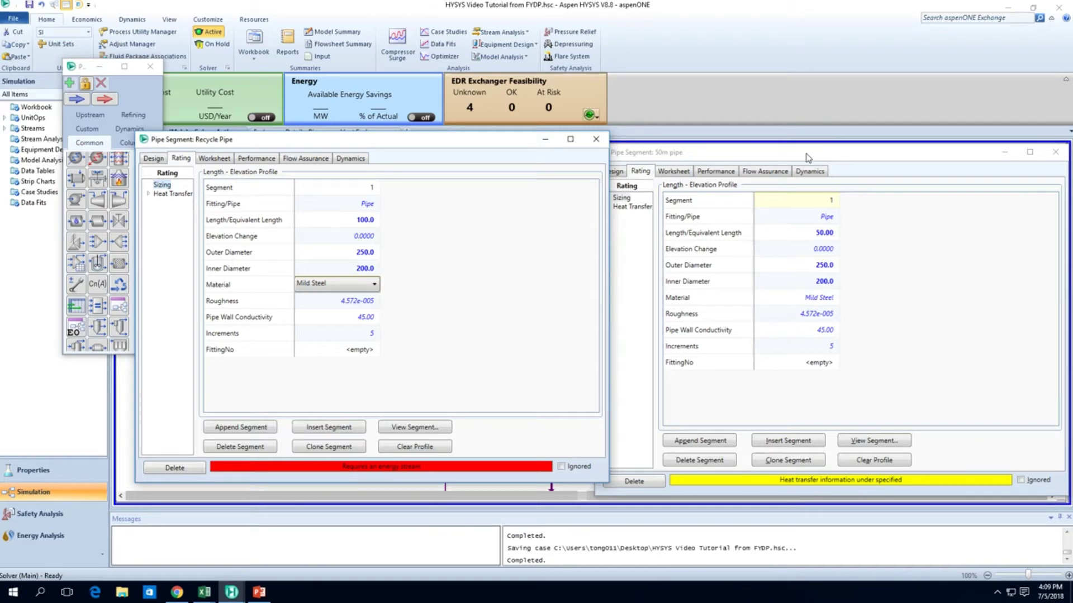
pyautogui.click(1055, 153)
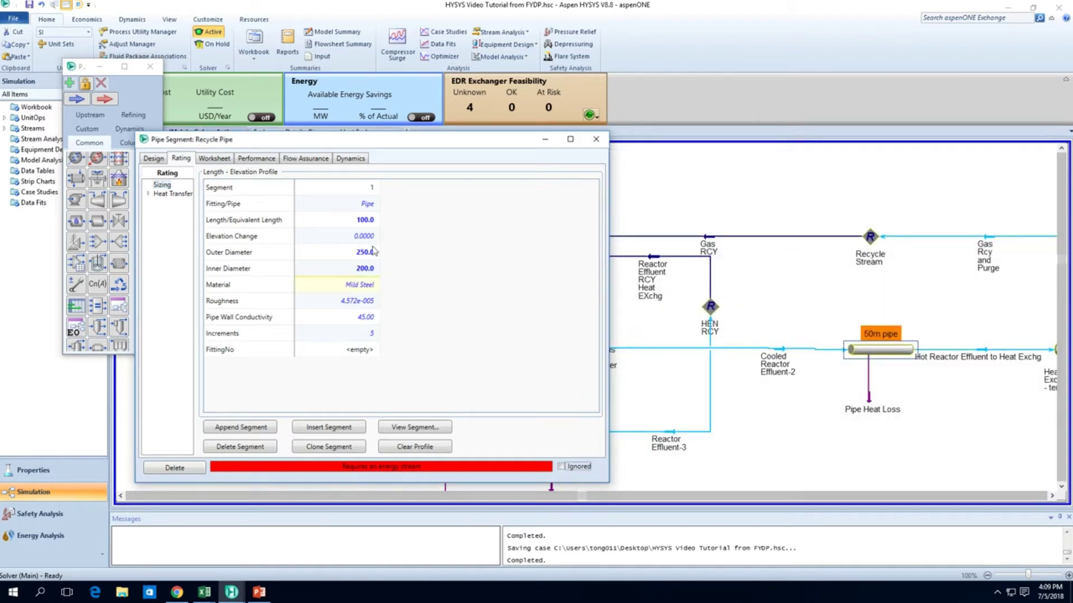
# Show the overall heat transfer settings of the 50m pipe and the Recycle Pipe, and set the 50m pipe's ambient temperature to 32 °C
pyautogui.click(773, 305)
pyautogui.doubleClick(858, 351)
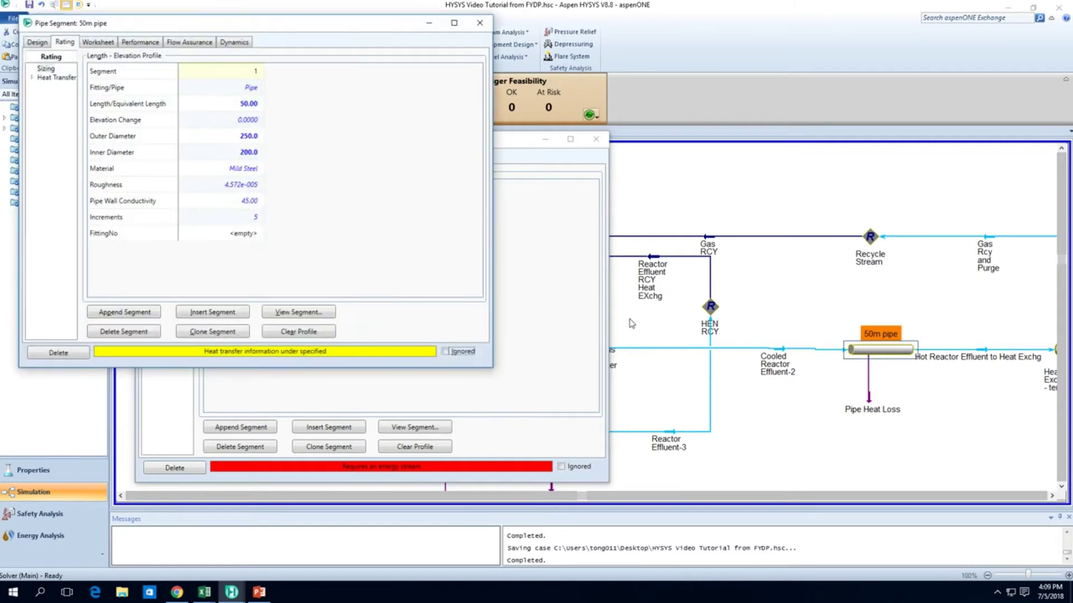
pyautogui.moveTo(235, 31); pyautogui.dragTo(863, 155)
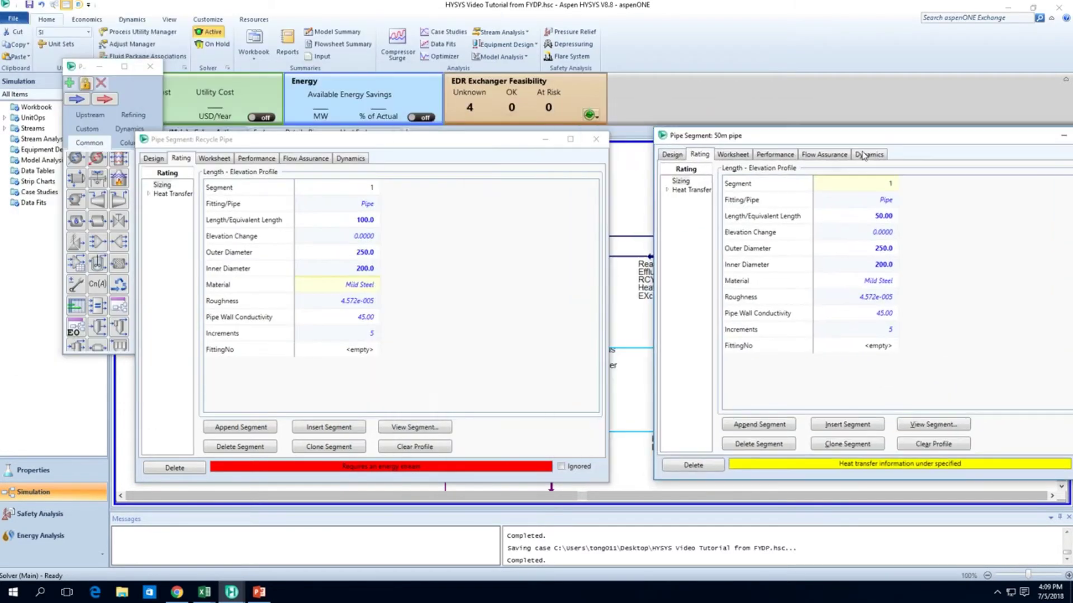
pyautogui.click(668, 190)
pyautogui.click(703, 206)
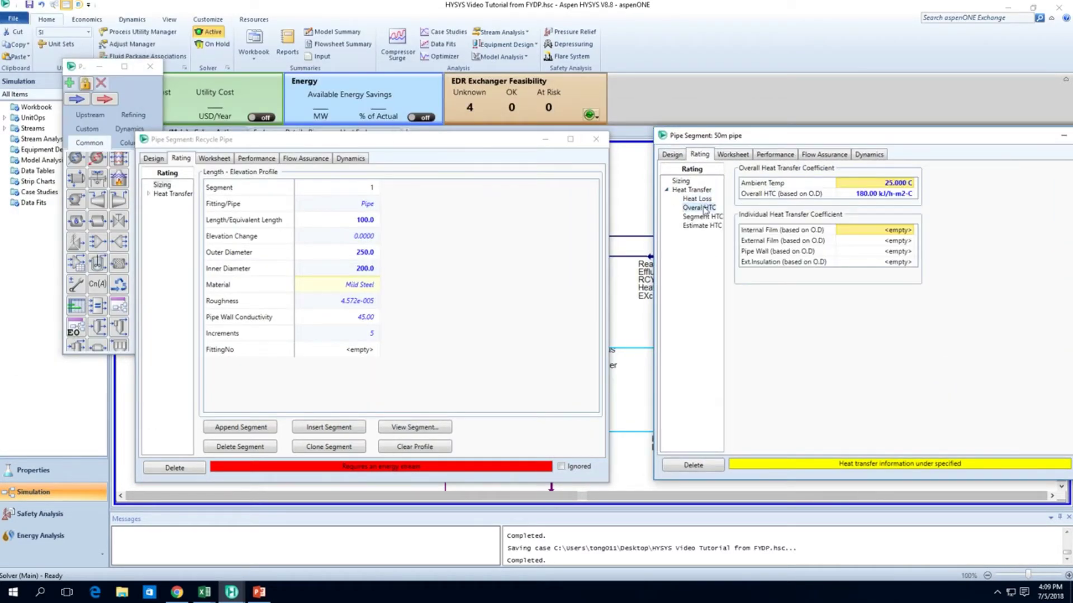
pyautogui.click(148, 194)
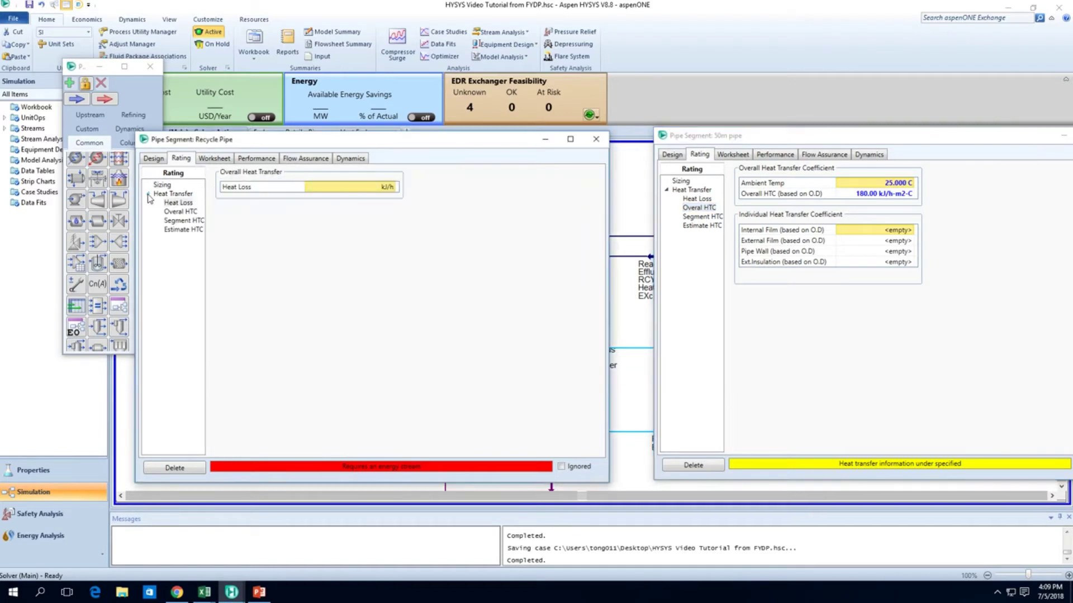
pyautogui.click(180, 211)
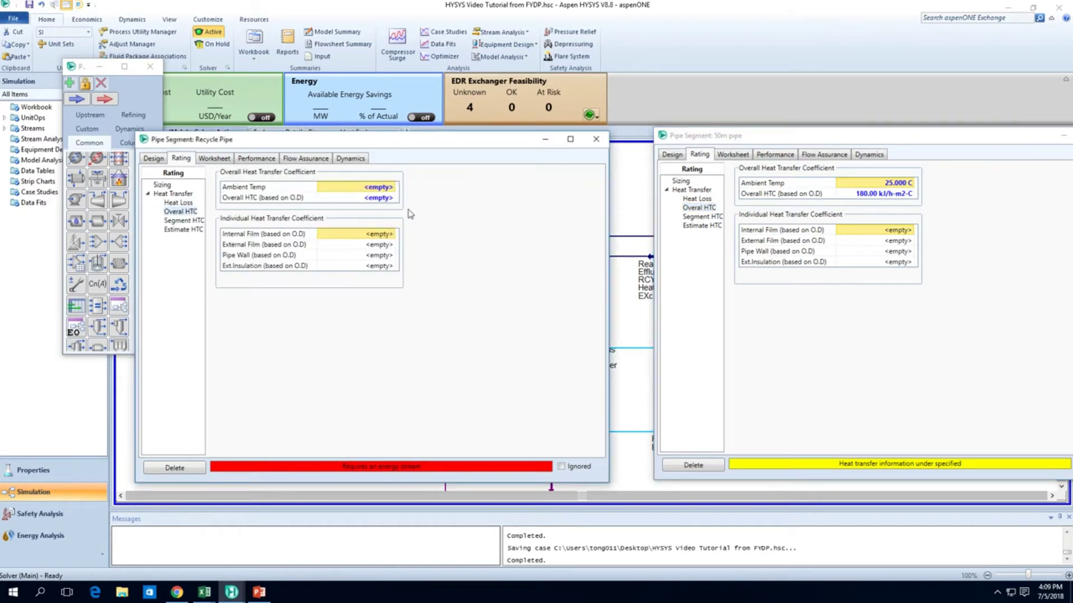
pyautogui.click(859, 189)
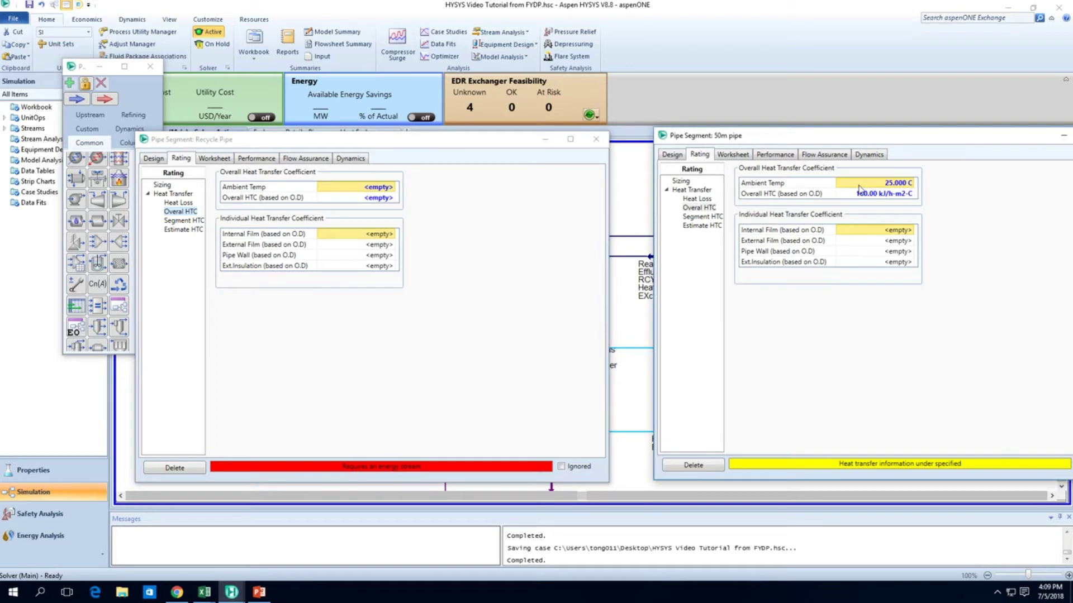
pyautogui.write('32')
pyautogui.press('Return')
# Set the Recycle Pipe's ambient temperature to 32 °C and overall HTC to 180 kJ/h-m2-C, and close its window
pyautogui.click(367, 194)
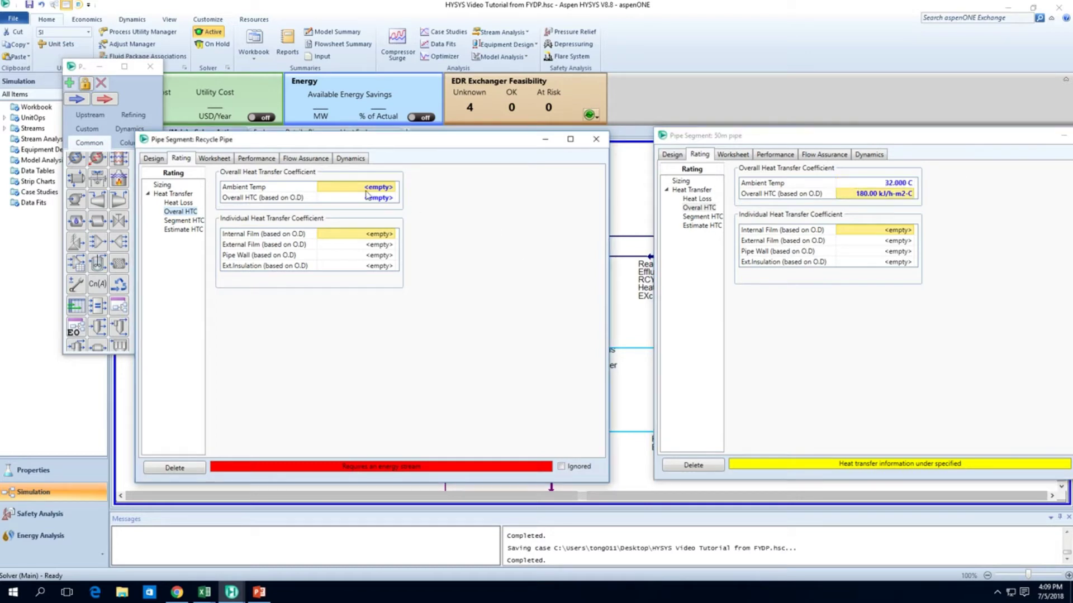
pyautogui.write('32')
pyautogui.press('Return')
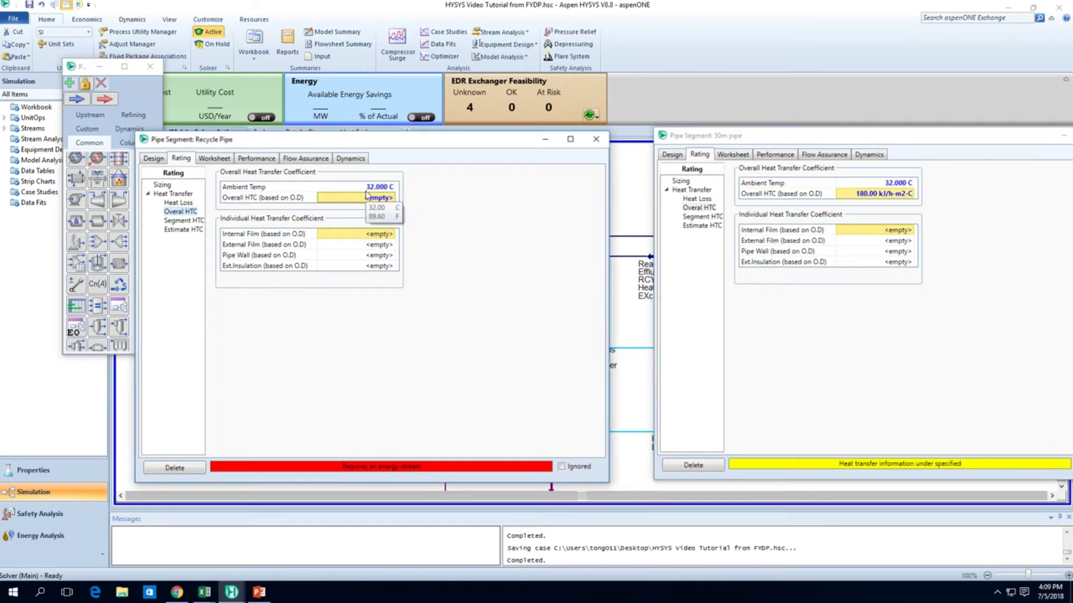
pyautogui.write('180')
pyautogui.press('Return')
pyautogui.click(596, 142)
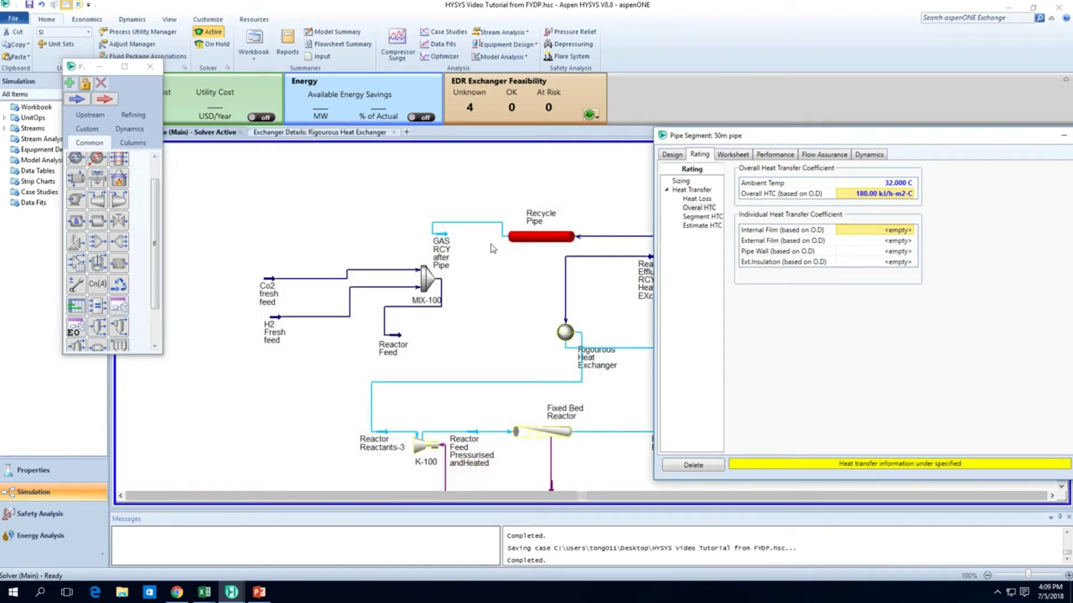
# Attach an energy stream to the Recycle Pipe and name it Heat Loss from Recycle pipe
pyautogui.moveTo(552, 232); pyautogui.dragTo(584, 190)
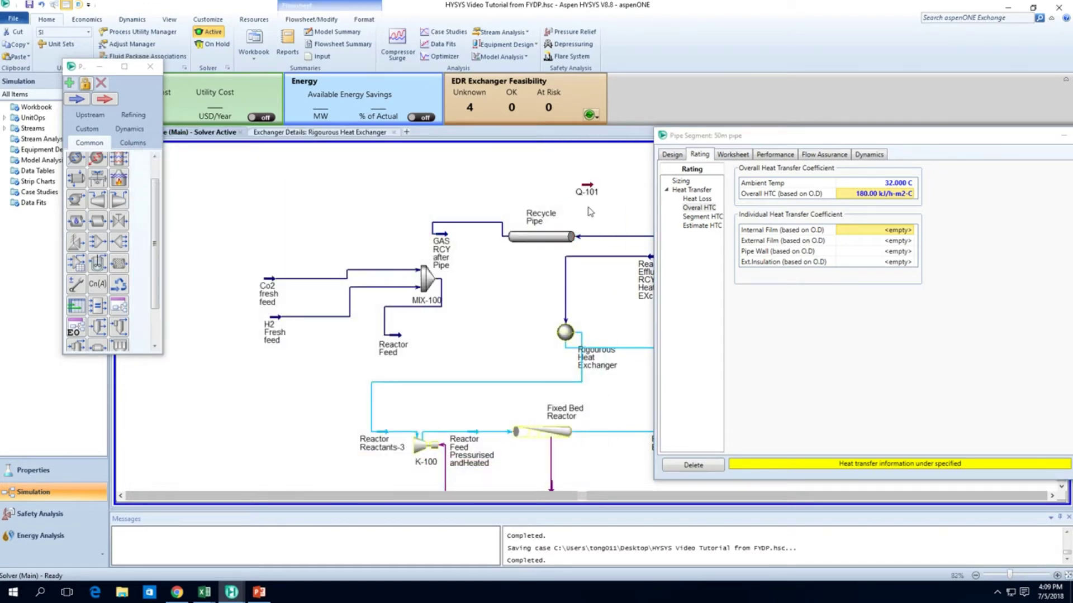
pyautogui.doubleClick(587, 192)
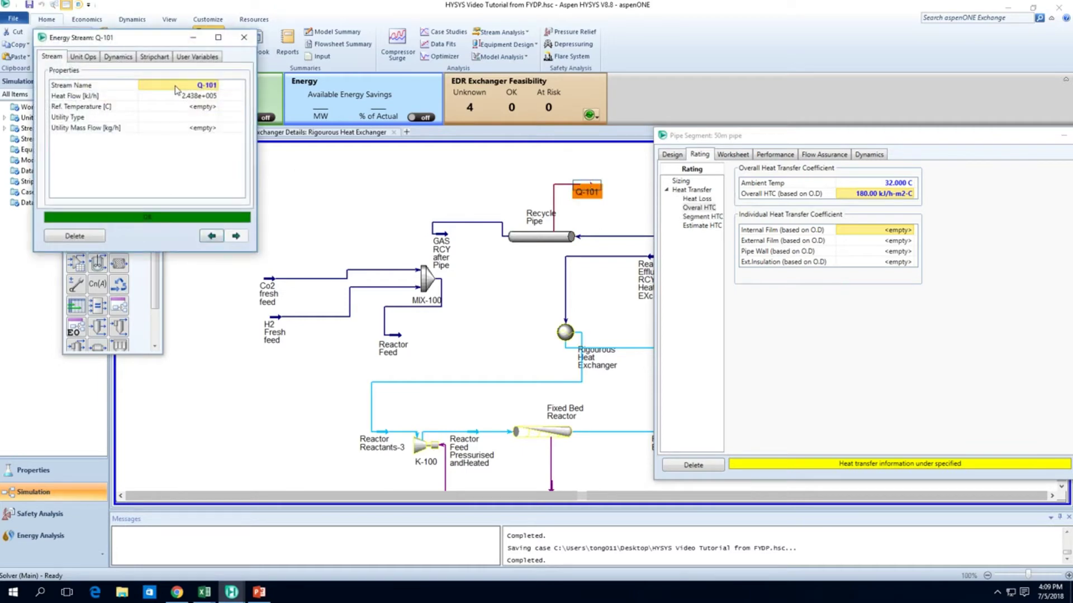
pyautogui.write('Heat Loss from')
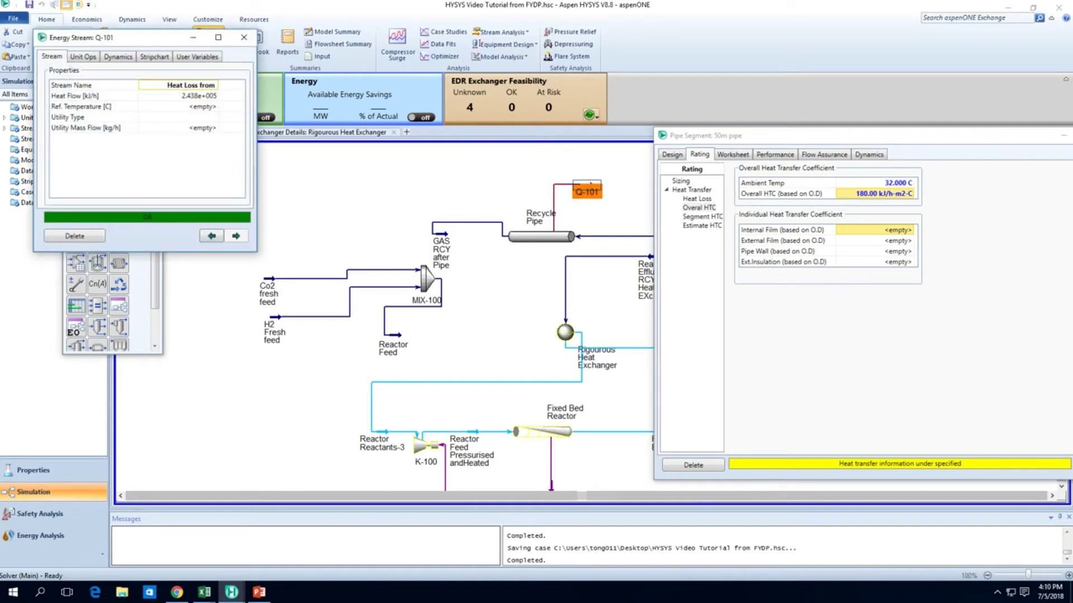
pyautogui.write(' Recycle pipe')
pyautogui.press('Return')
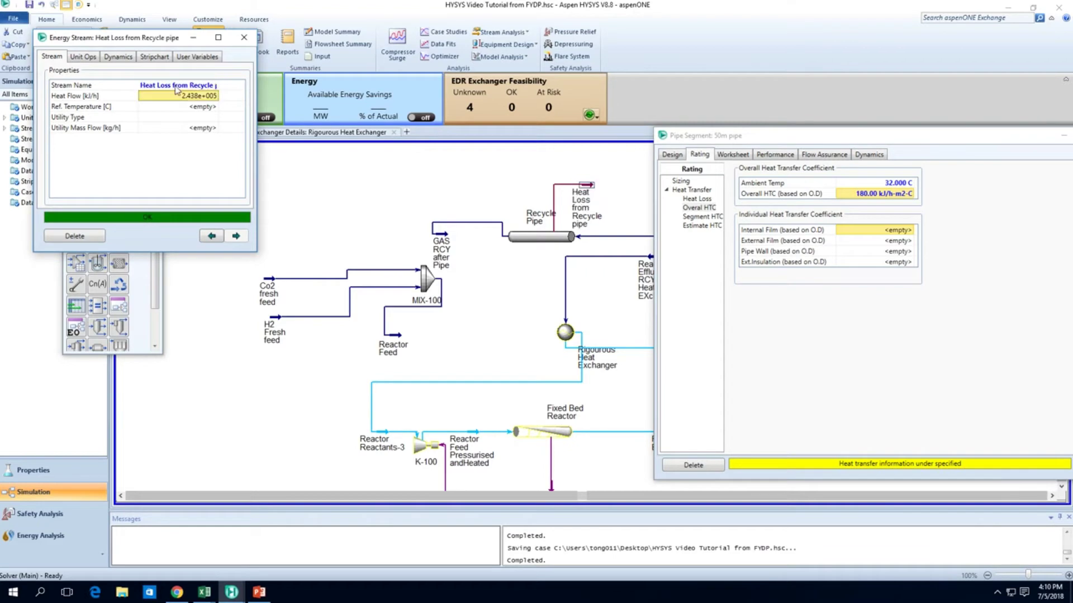
# Close the 50m pipe and energy stream windows and connect the GAS RCY after Pipe stream to the MIX-100 mixer
pyautogui.moveTo(990, 144); pyautogui.dragTo(792, 143)
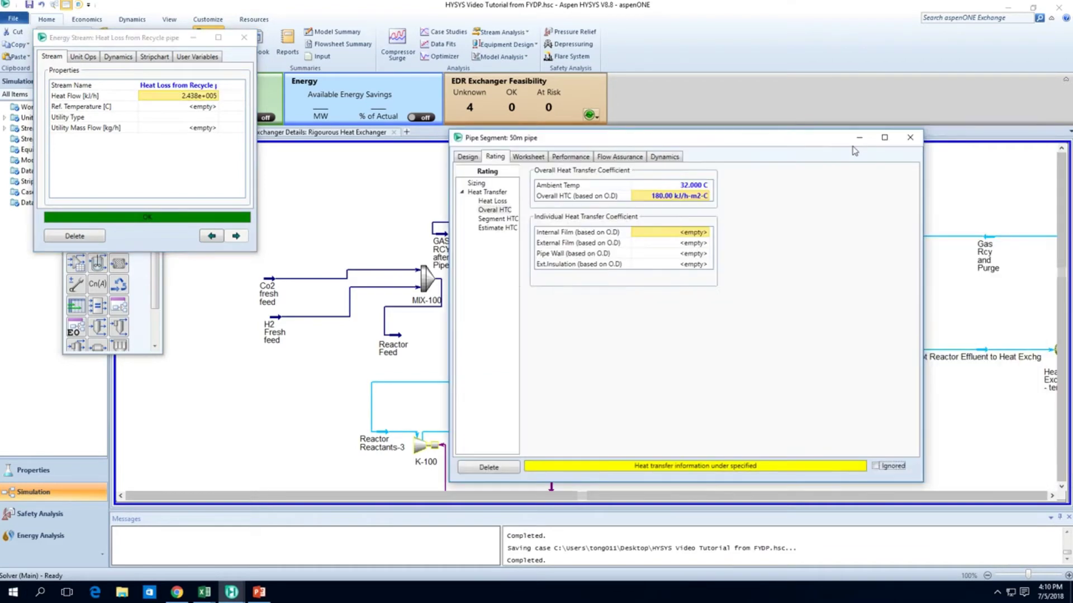
pyautogui.click(914, 136)
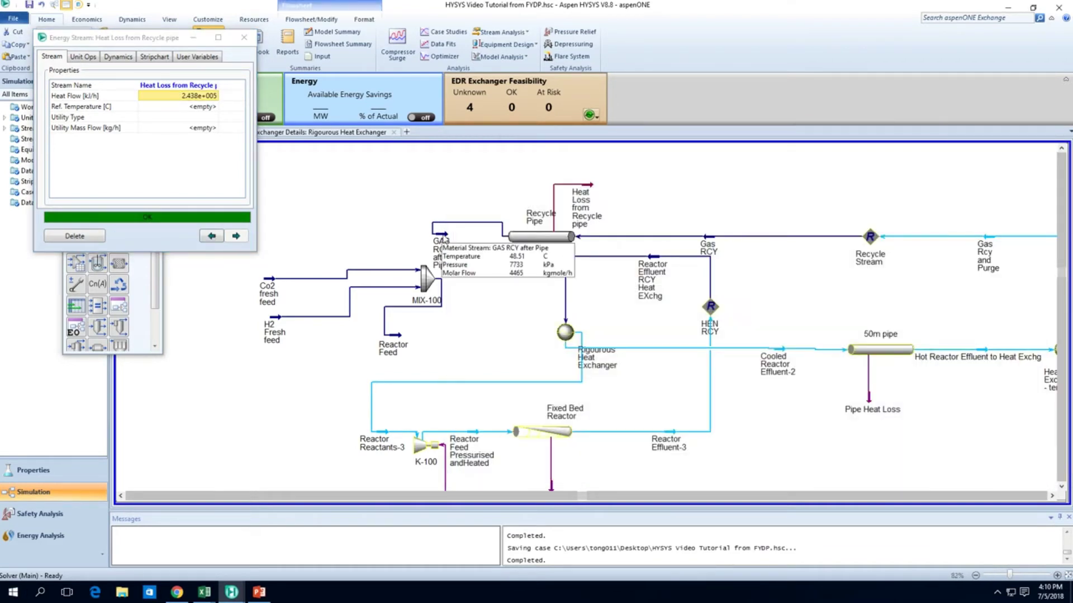
pyautogui.moveTo(528, 240)
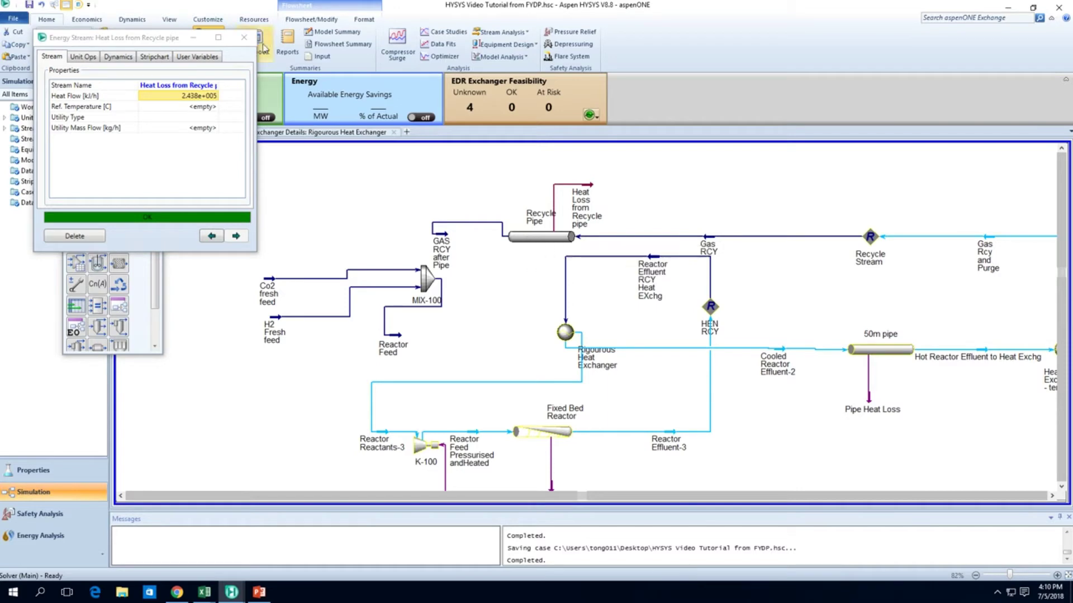
pyautogui.press('Escape')
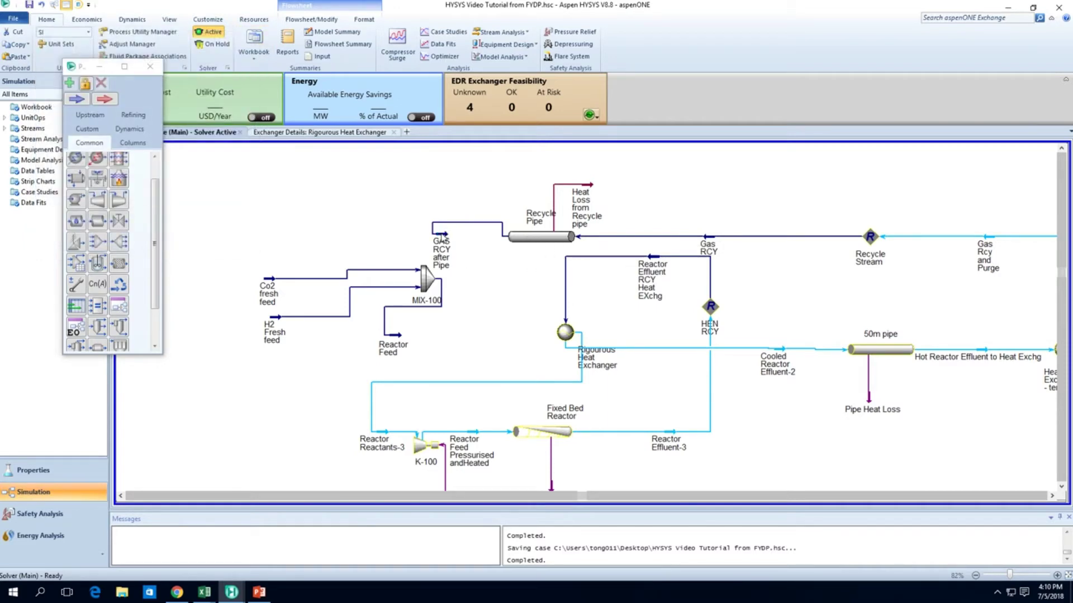
pyautogui.moveTo(443, 236)
pyautogui.moveTo(443, 237)
pyautogui.mouseDown()
pyautogui.moveTo(373, 235)
pyautogui.moveTo(338, 260)
pyautogui.moveTo(423, 279)
pyautogui.mouseUp()
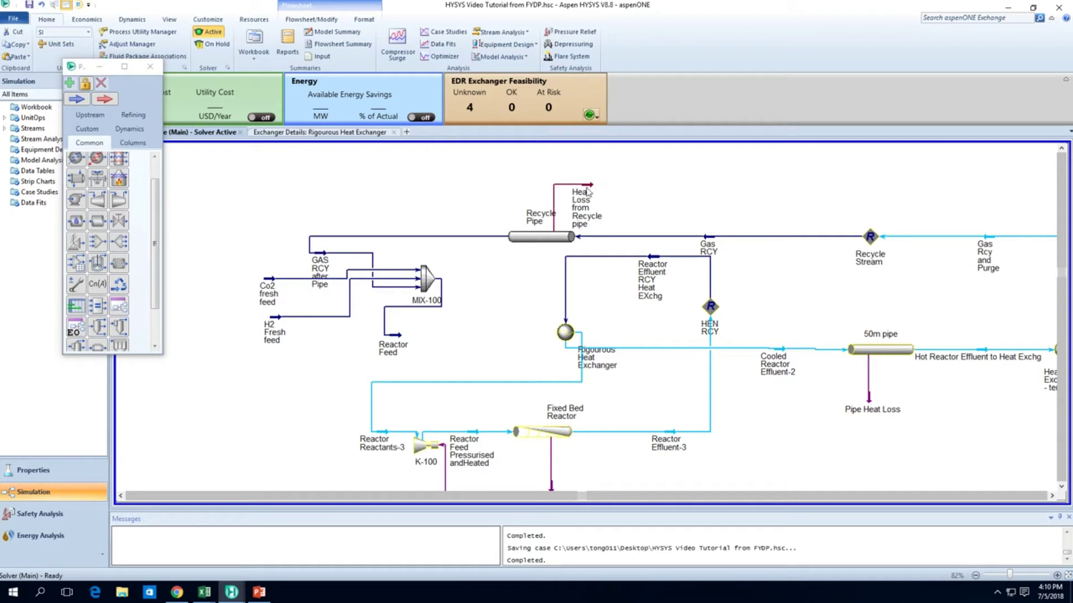
# Move the H2 Fresh feed and Co2 fresh feed streams farther from the MIX-100 mixer to free space on the flowsheet
pyautogui.moveTo(588, 191)
pyautogui.moveTo(322, 262)
pyautogui.moveTo(392, 342)
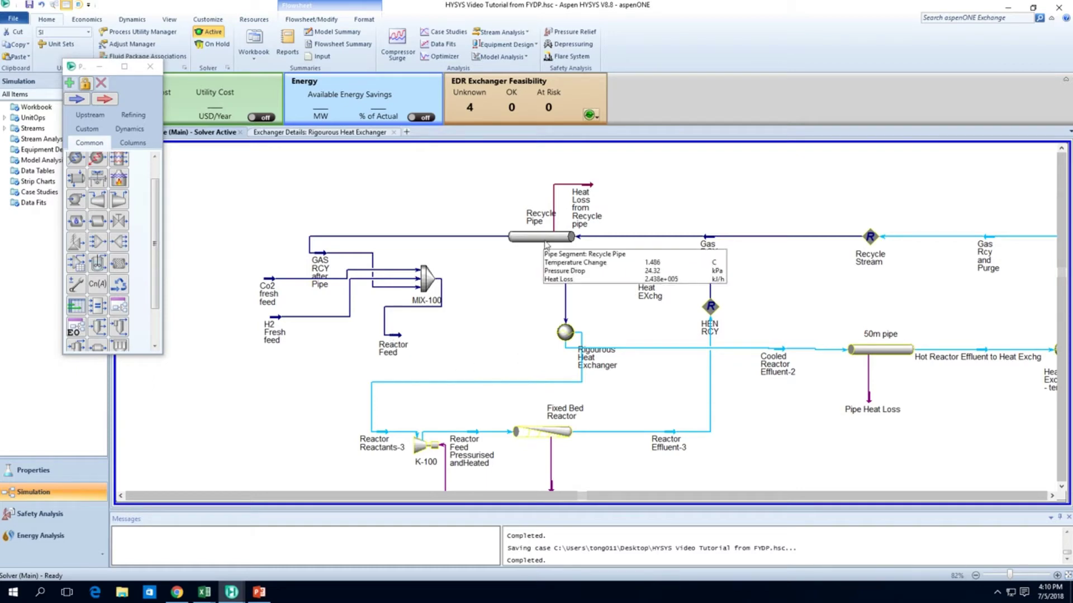
pyautogui.moveTo(423, 288)
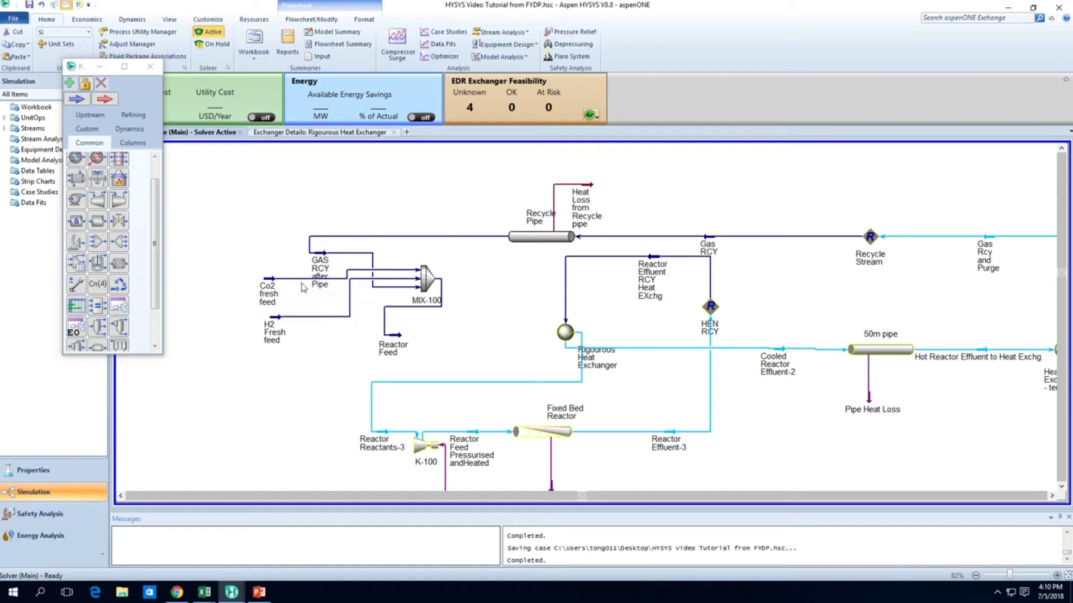
pyautogui.moveTo(291, 278)
pyautogui.moveTo(303, 316)
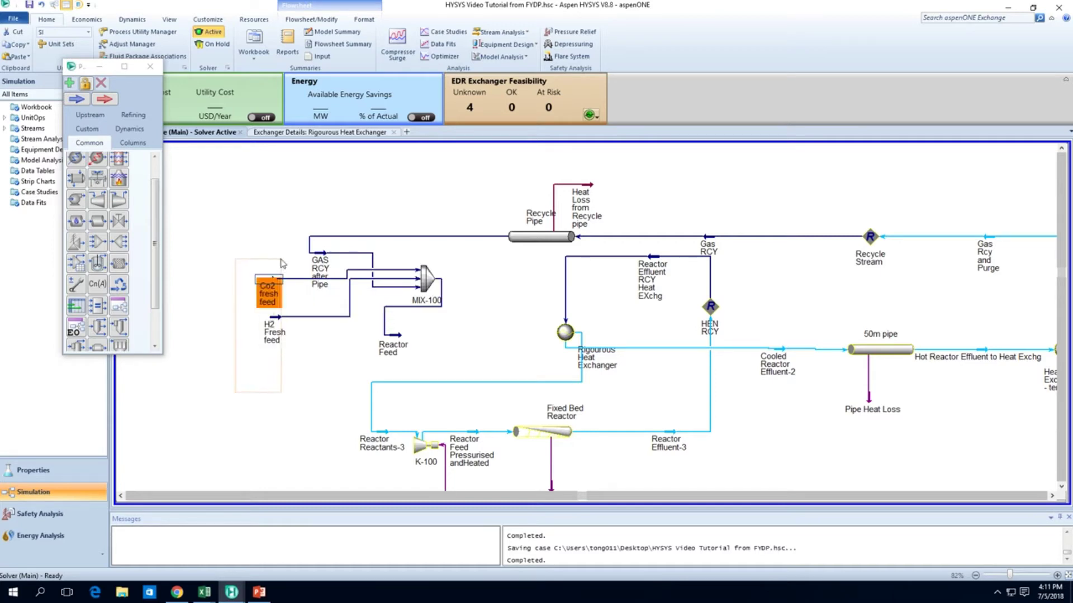
pyautogui.moveTo(279, 320); pyautogui.dragTo(248, 321)
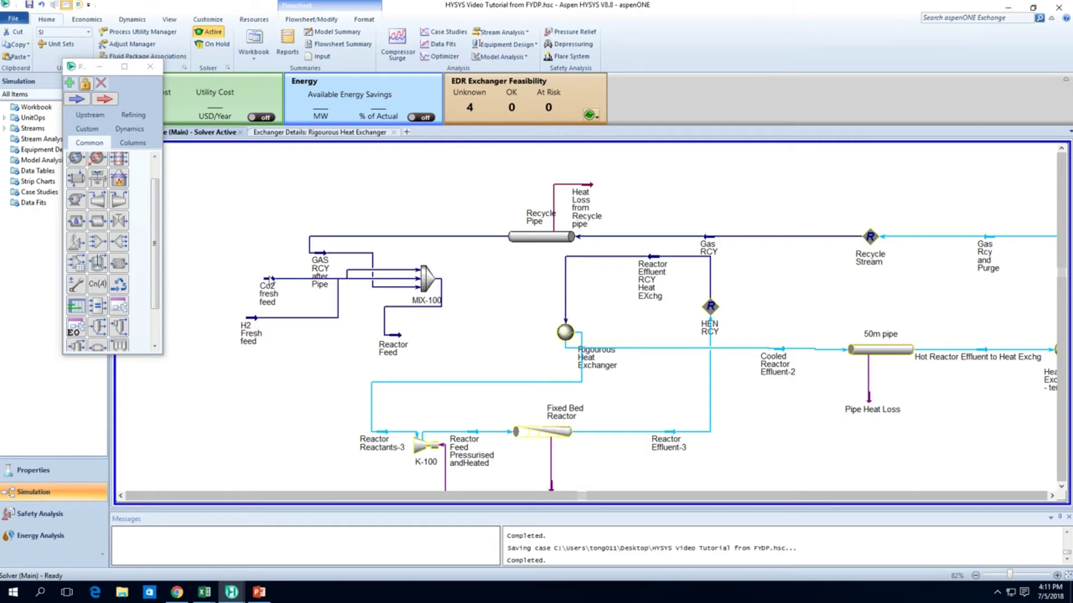
pyautogui.moveTo(270, 279); pyautogui.dragTo(241, 280)
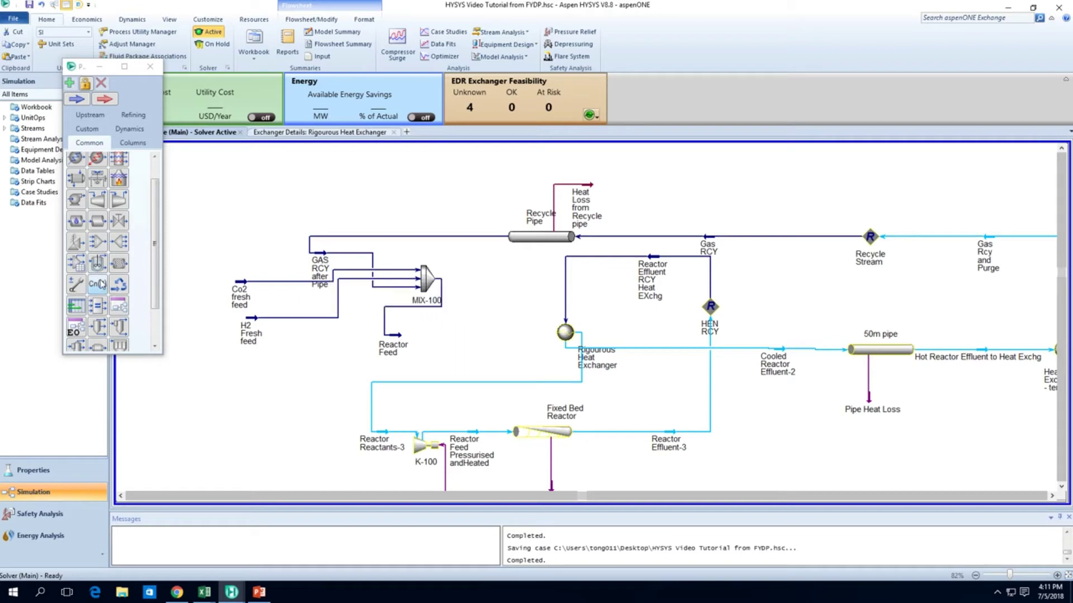
# Add a Set operation above the Co2 fresh feed stream and save the case
pyautogui.moveTo(118, 284); pyautogui.dragTo(251, 201)
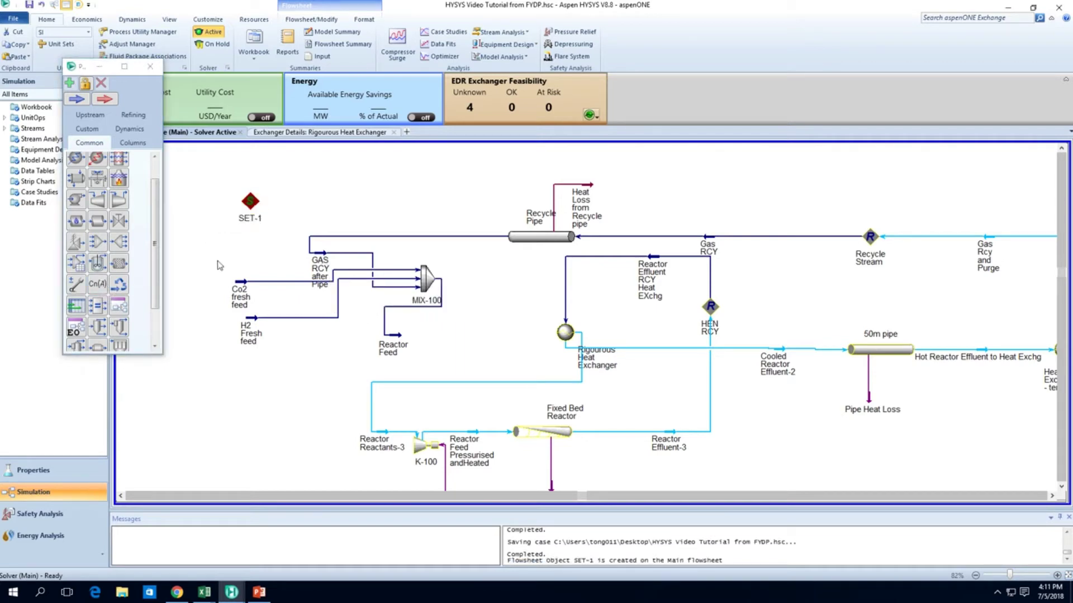
pyautogui.moveTo(256, 204)
pyautogui.hotkey('ctrl', 's')
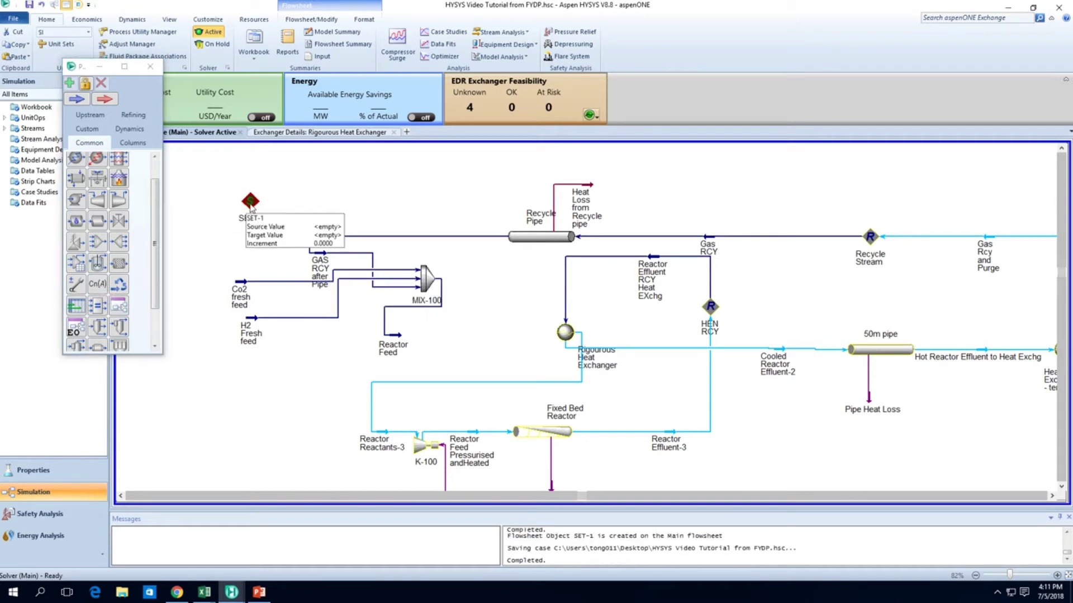
# Move the GAS RCY after Pipe stream up next to the new Set operation
pyautogui.moveTo(326, 259)
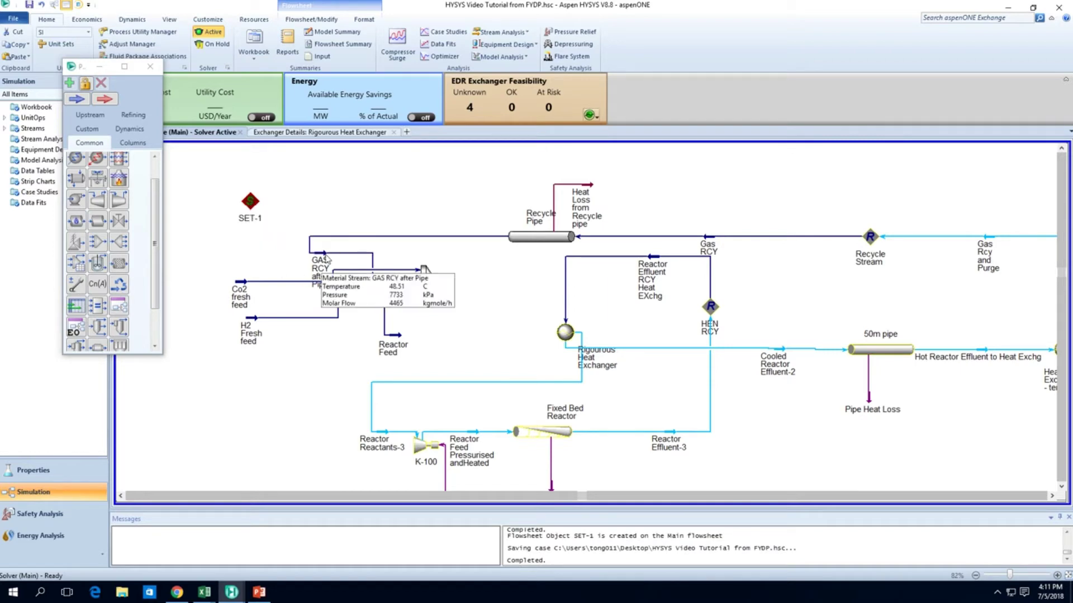
pyautogui.moveTo(327, 260); pyautogui.dragTo(322, 220)
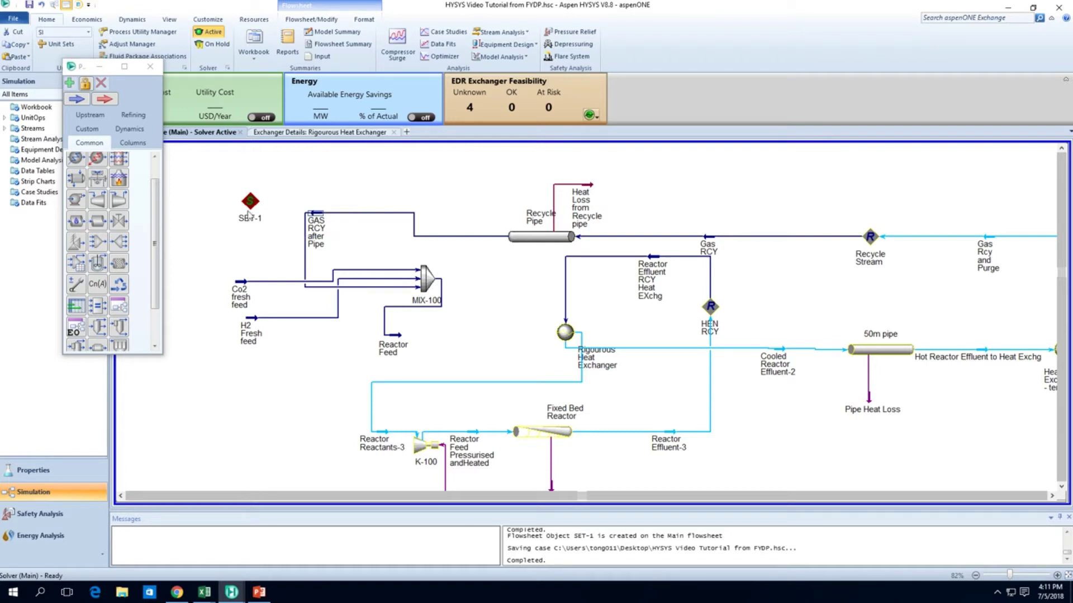
pyautogui.click(339, 230)
pyautogui.click(318, 220)
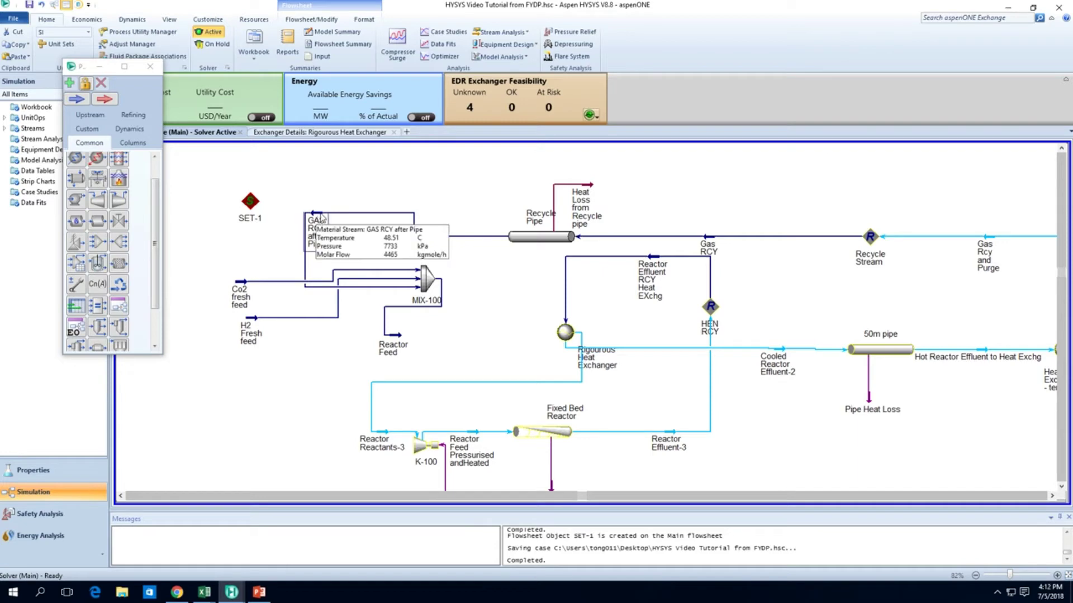
# Open the SET-1 operation's window and place it clear of the feed streams
pyautogui.click(242, 289)
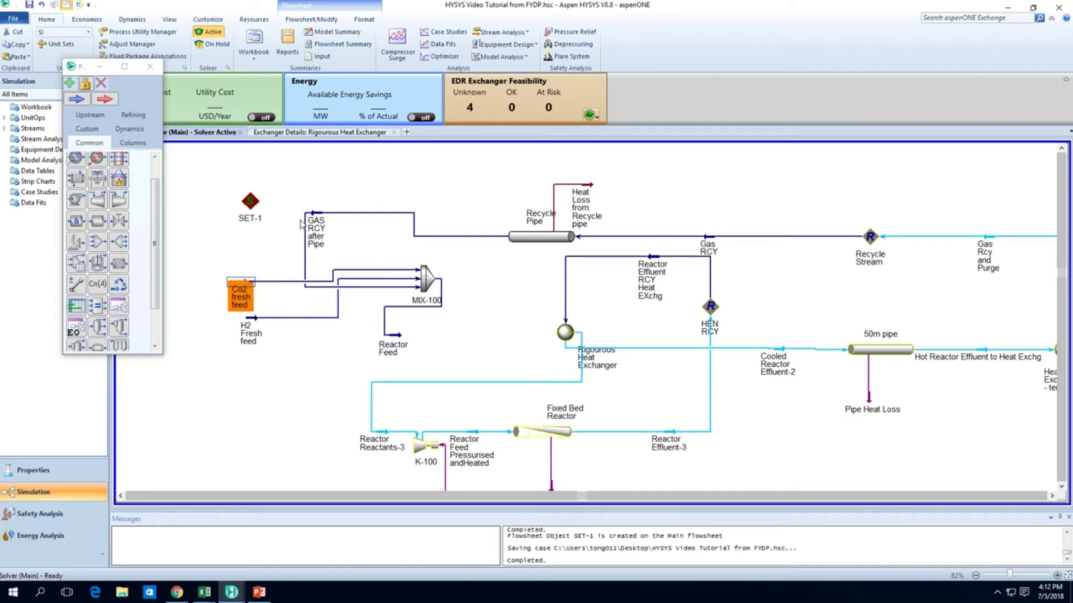
pyautogui.click(317, 221)
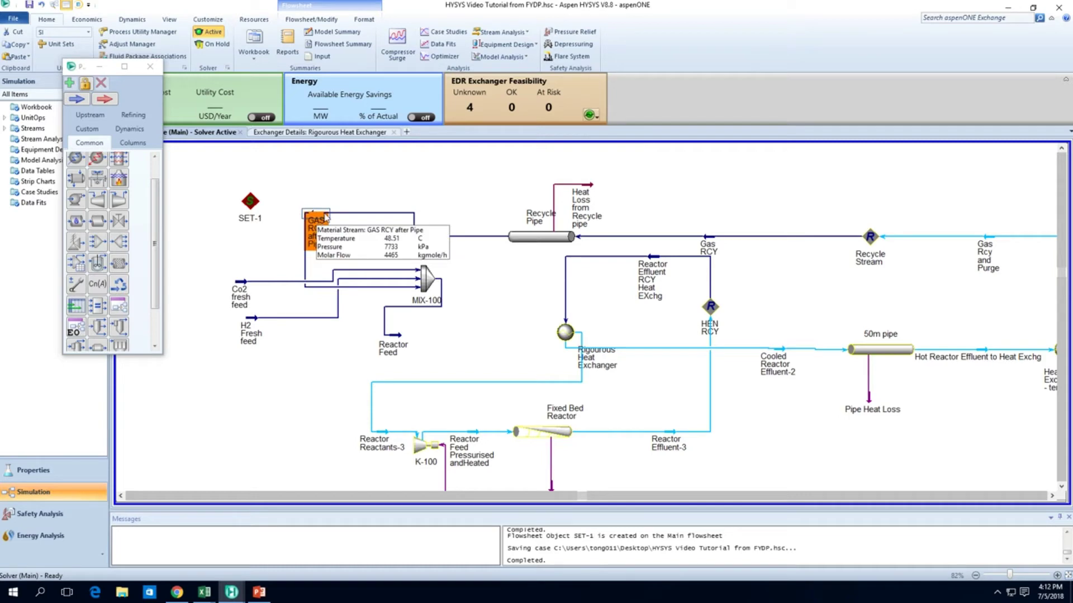
pyautogui.click(244, 283)
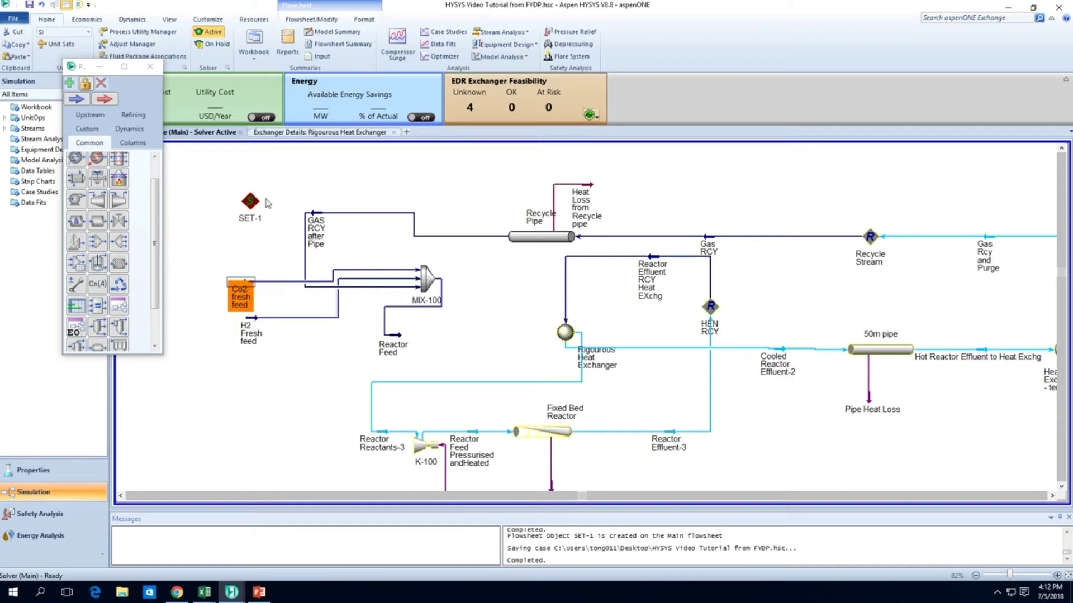
pyautogui.click(257, 204)
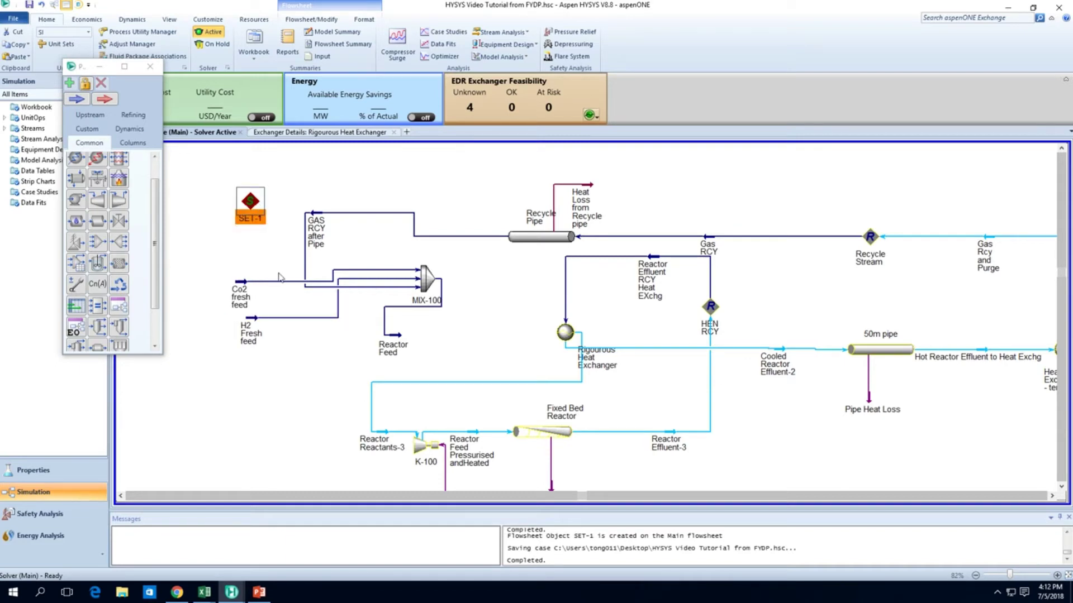
pyautogui.doubleClick(258, 212)
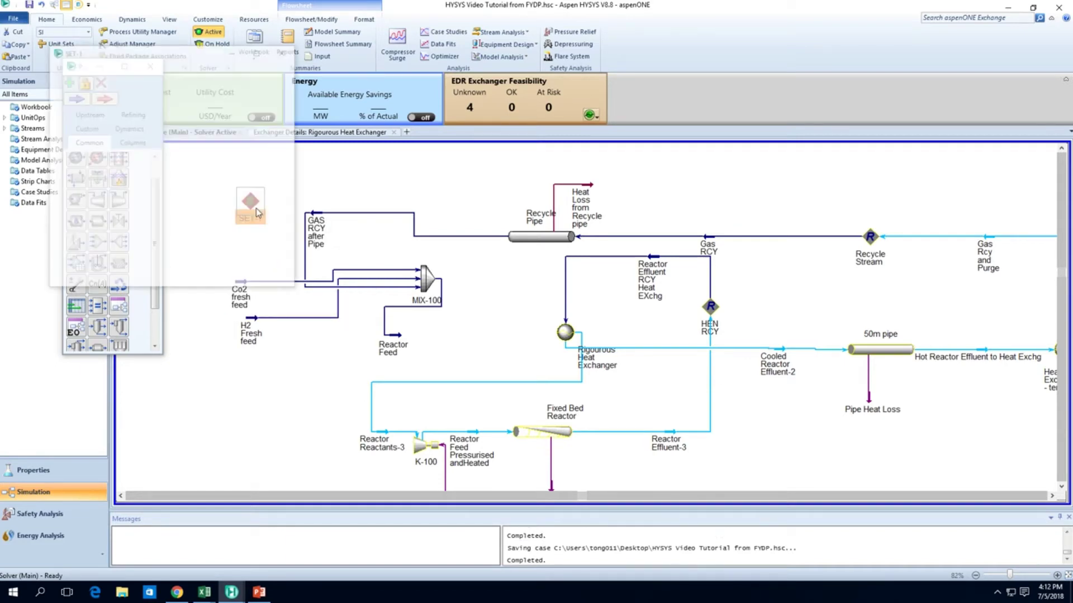
pyautogui.moveTo(163, 56); pyautogui.dragTo(702, 139)
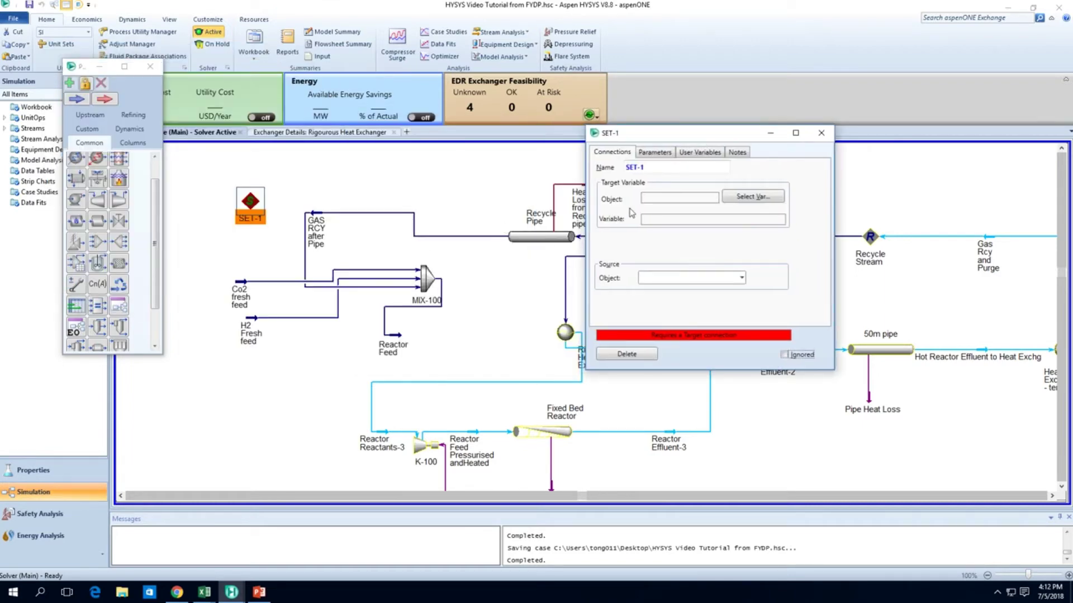
# Try the GAS RCY after Pipe stream's pressure as the SET-1 target variable and remove that connection again
pyautogui.click(728, 198)
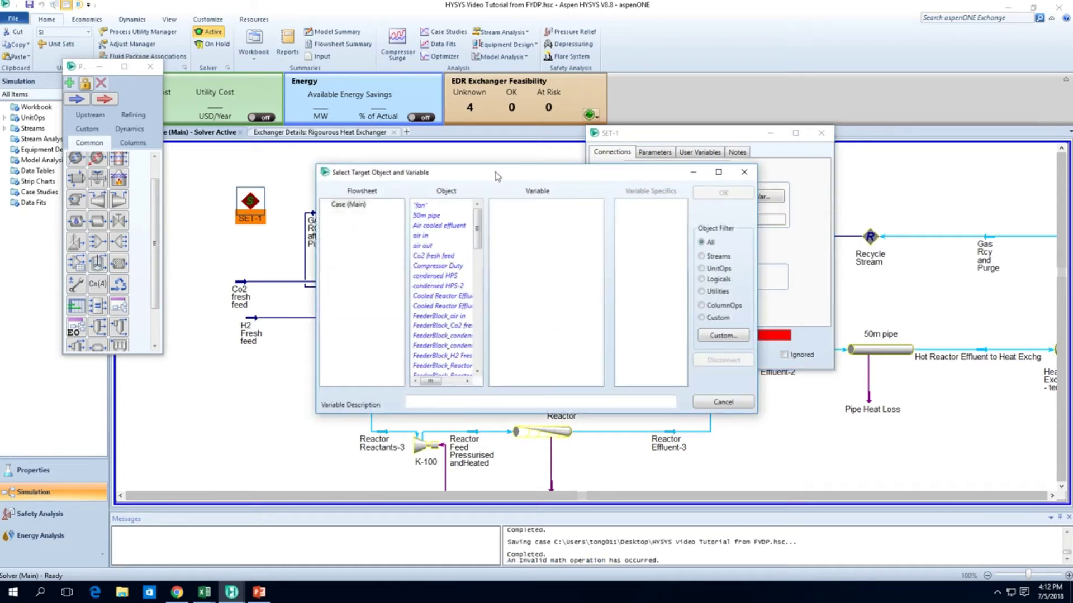
pyautogui.scroll(-7, 703, 250)
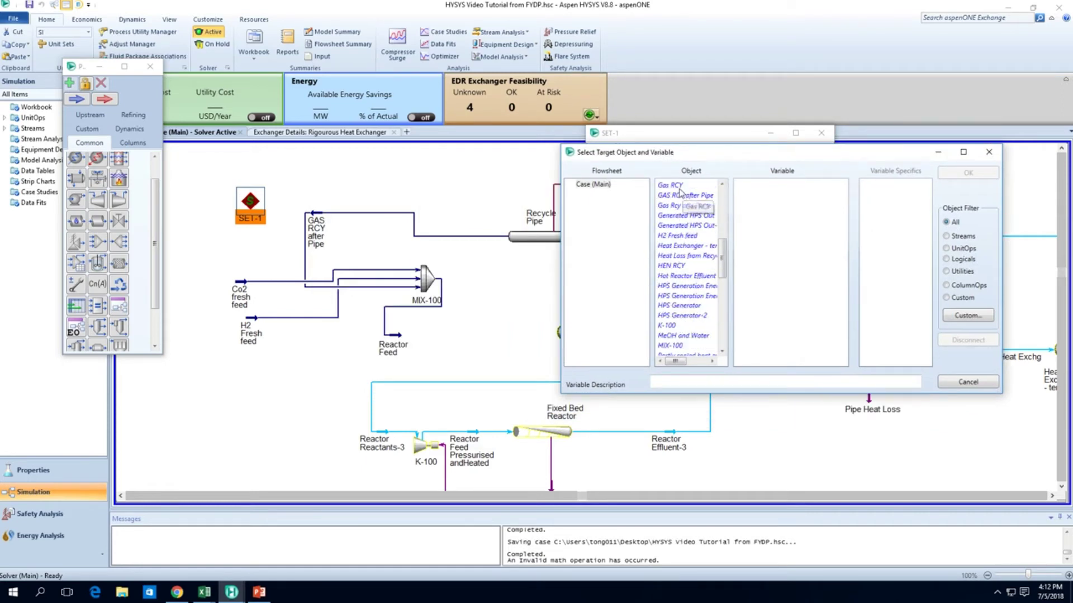
pyautogui.click(680, 195)
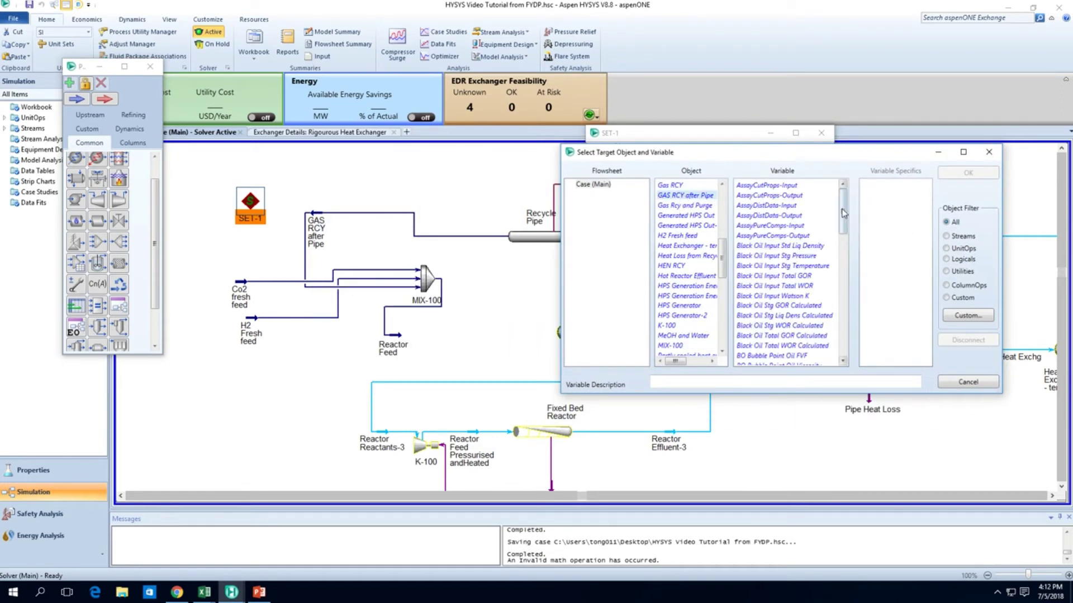
pyautogui.moveTo(838, 215); pyautogui.dragTo(836, 334)
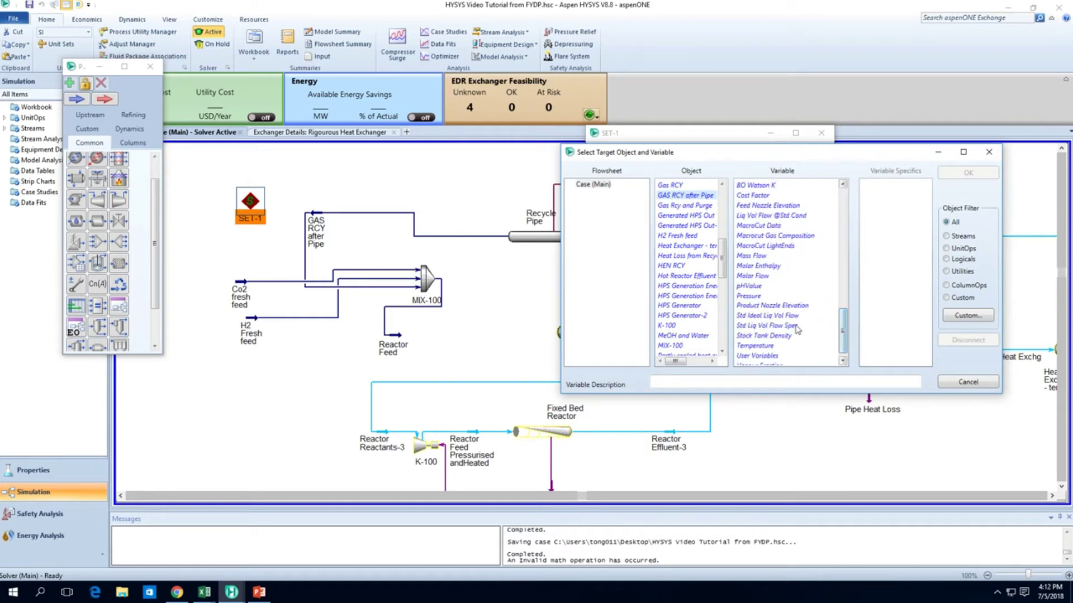
pyautogui.click(751, 296)
pyautogui.click(966, 174)
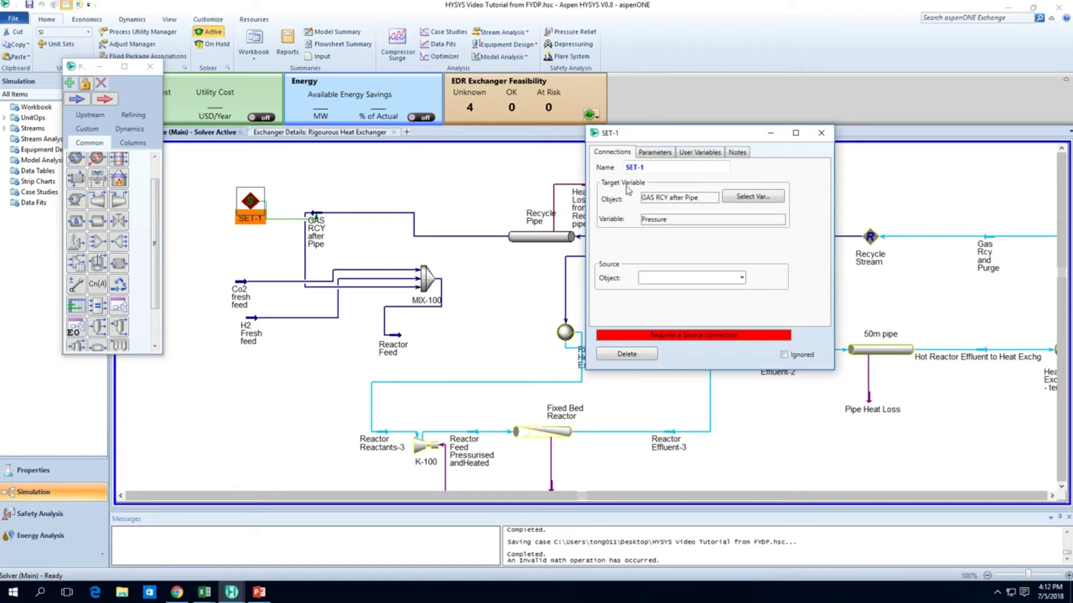
pyautogui.rightClick(285, 218)
pyautogui.click(286, 225)
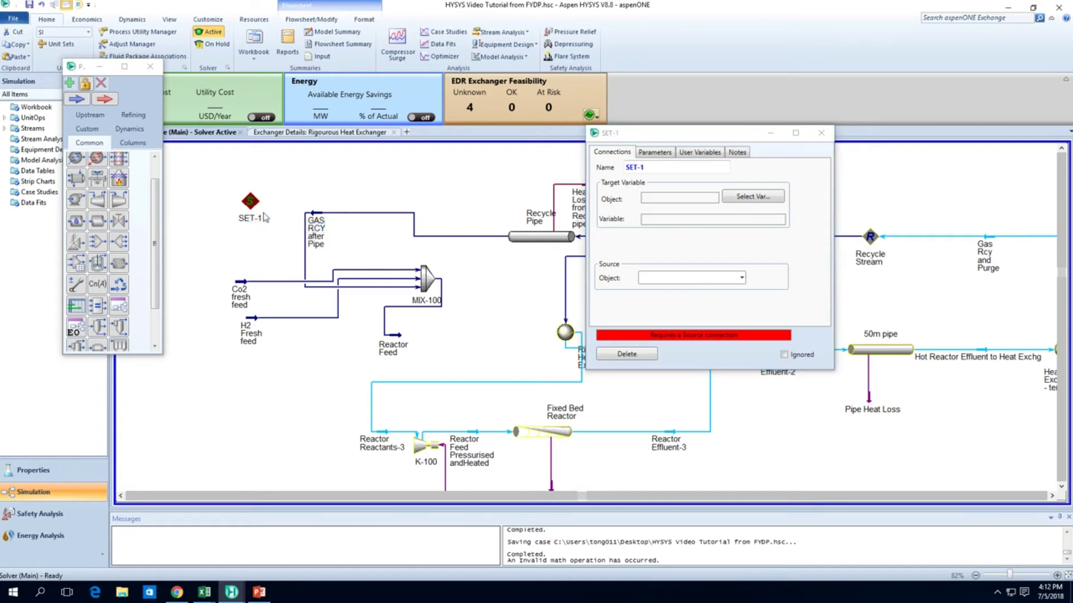
# Set the target variable of SET-1 to the Pressure of the Co2 fresh feed stream
pyautogui.click(754, 197)
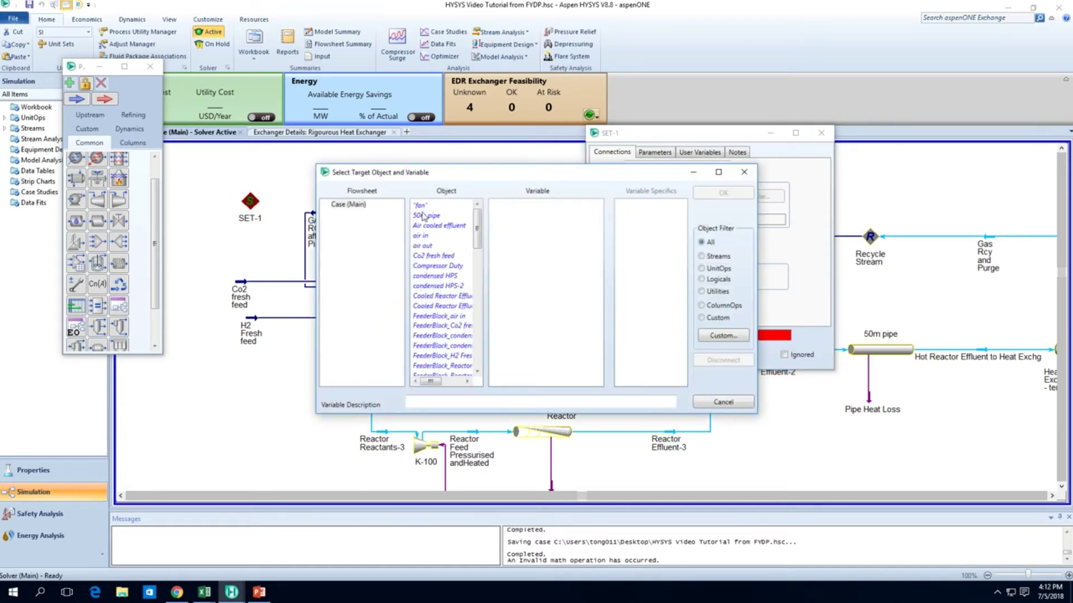
pyautogui.click(451, 256)
pyautogui.scroll(-15, 563, 281)
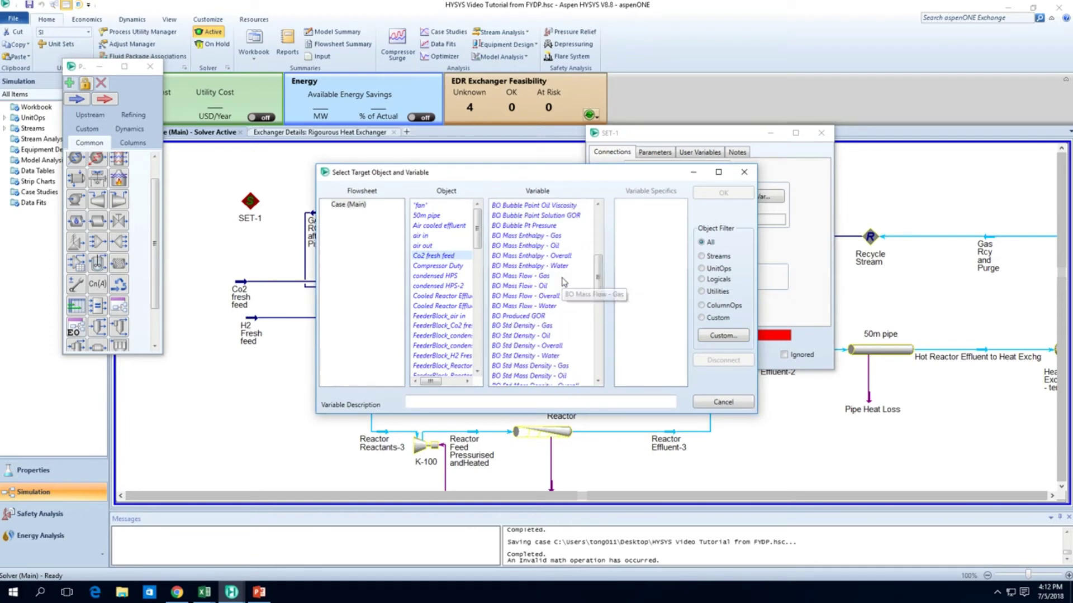
pyautogui.click(514, 306)
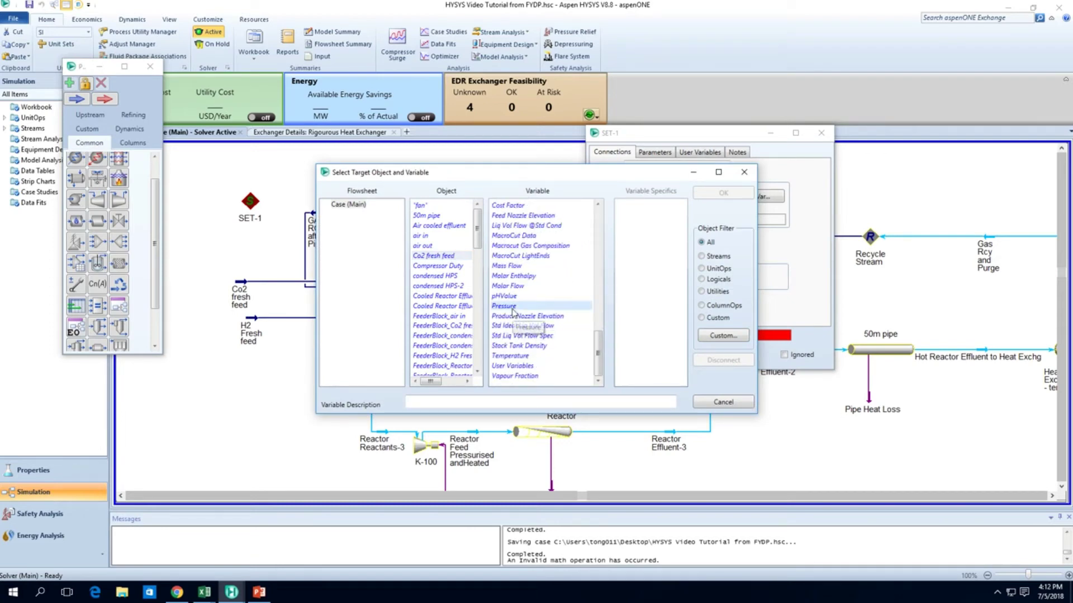
pyautogui.click(723, 192)
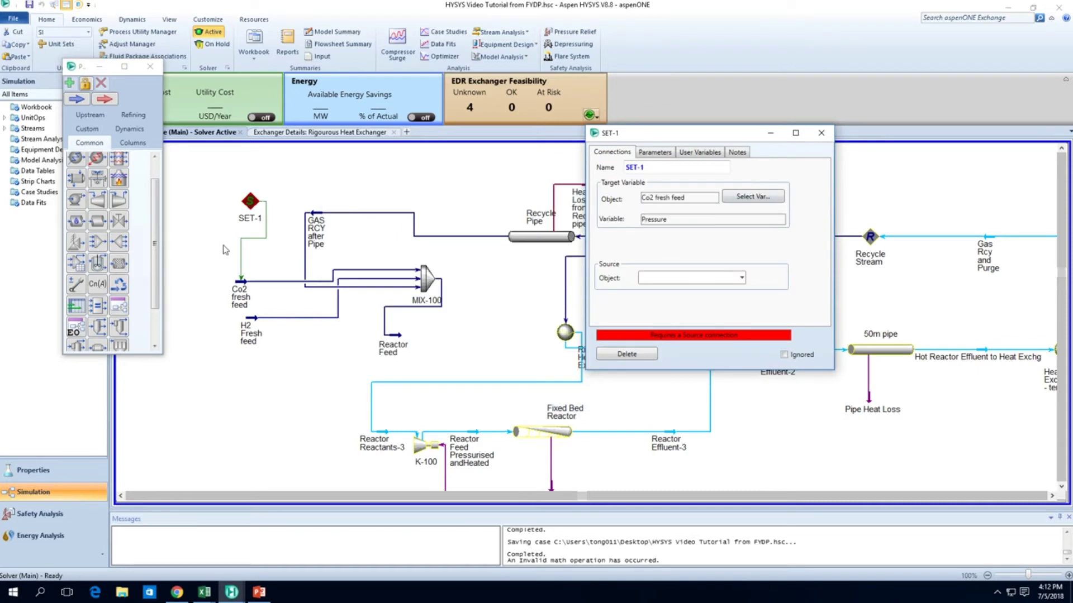
# Choose GAS RCY after Pipe as the source object of SET-1 and close the consistency error report
pyautogui.click(251, 201)
pyautogui.click(308, 184)
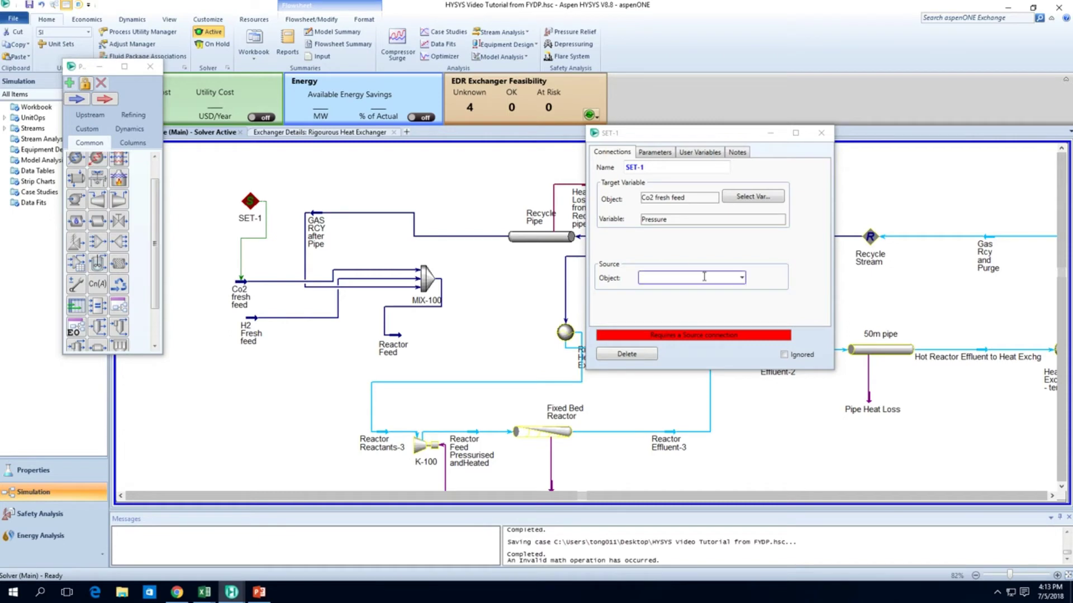
pyautogui.click(314, 215)
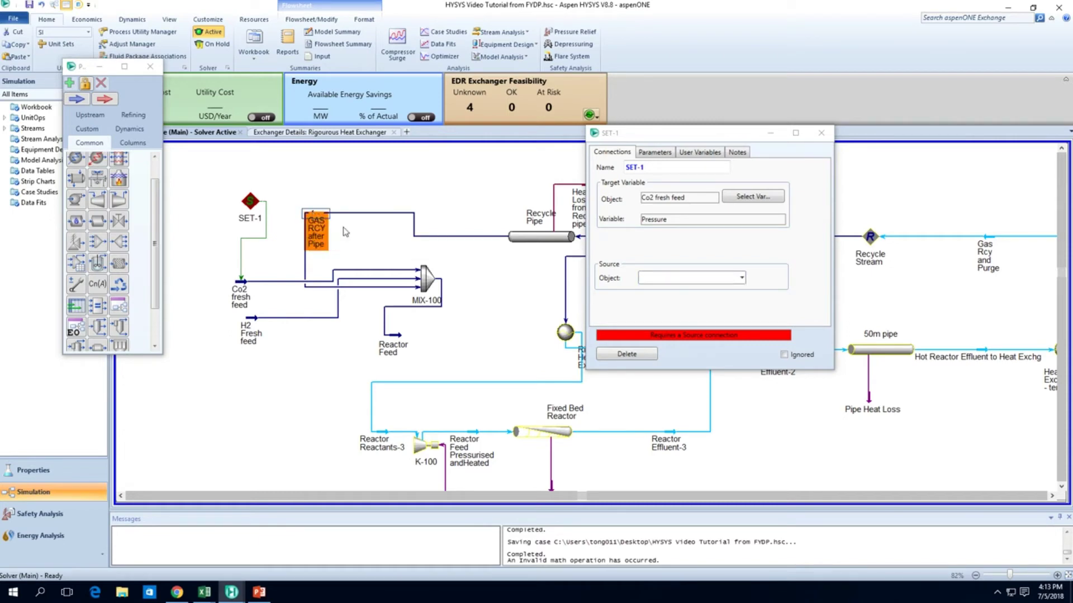
pyautogui.click(345, 231)
pyautogui.click(742, 277)
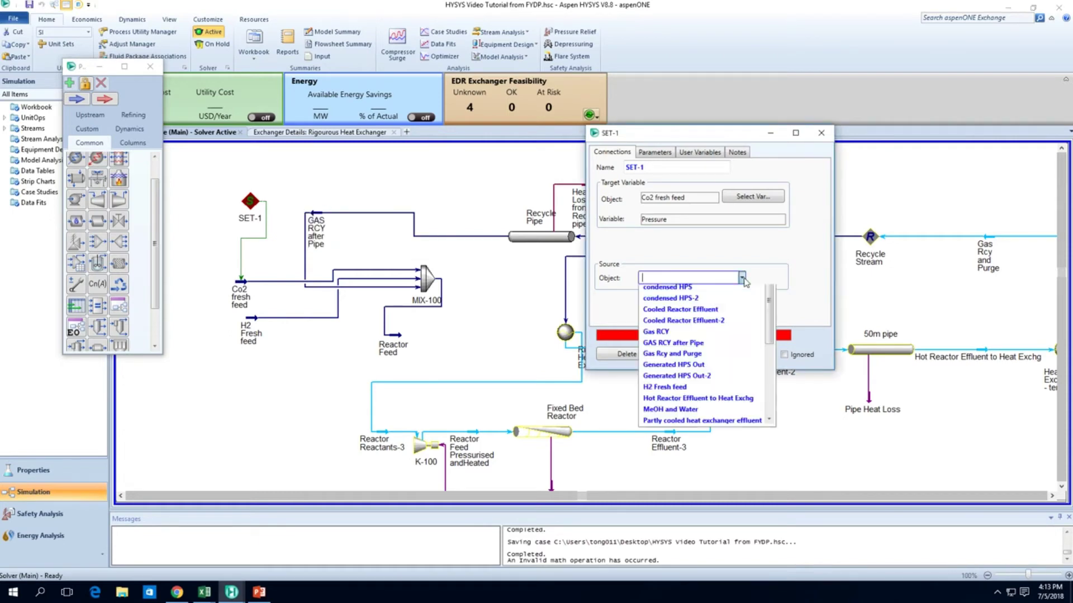
pyautogui.click(672, 383)
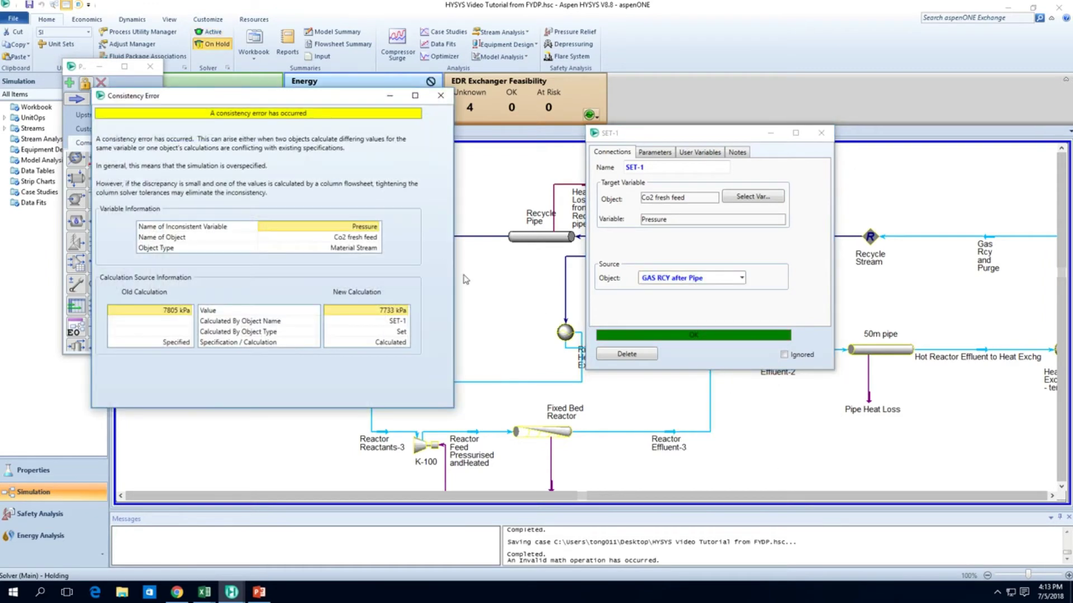
pyautogui.click(448, 97)
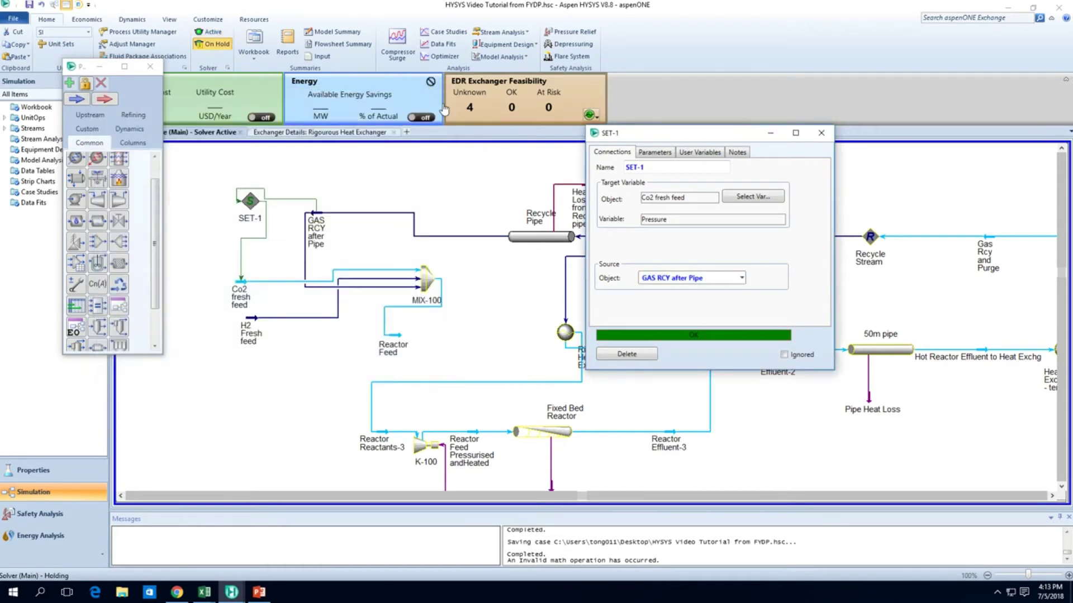
# Close the SET-1 operation's window
pyautogui.click(243, 287)
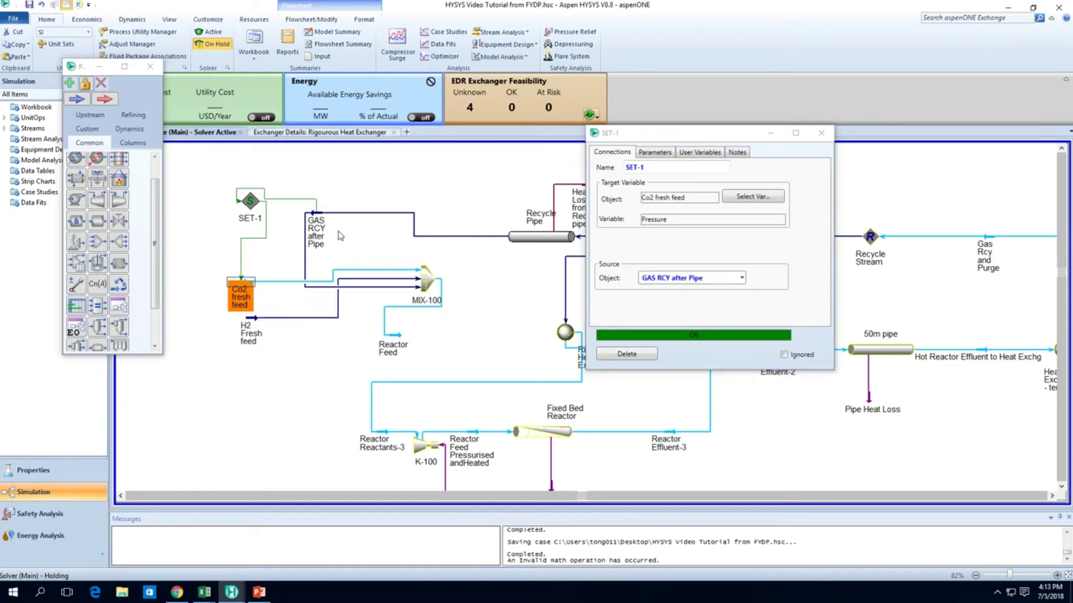
pyautogui.click(280, 254)
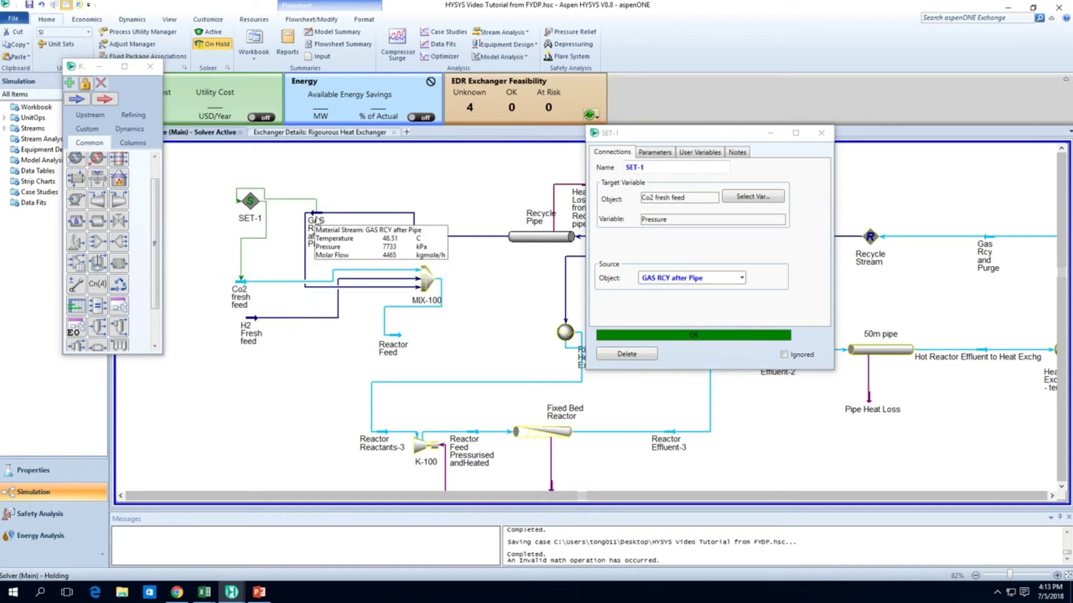
pyautogui.click(821, 133)
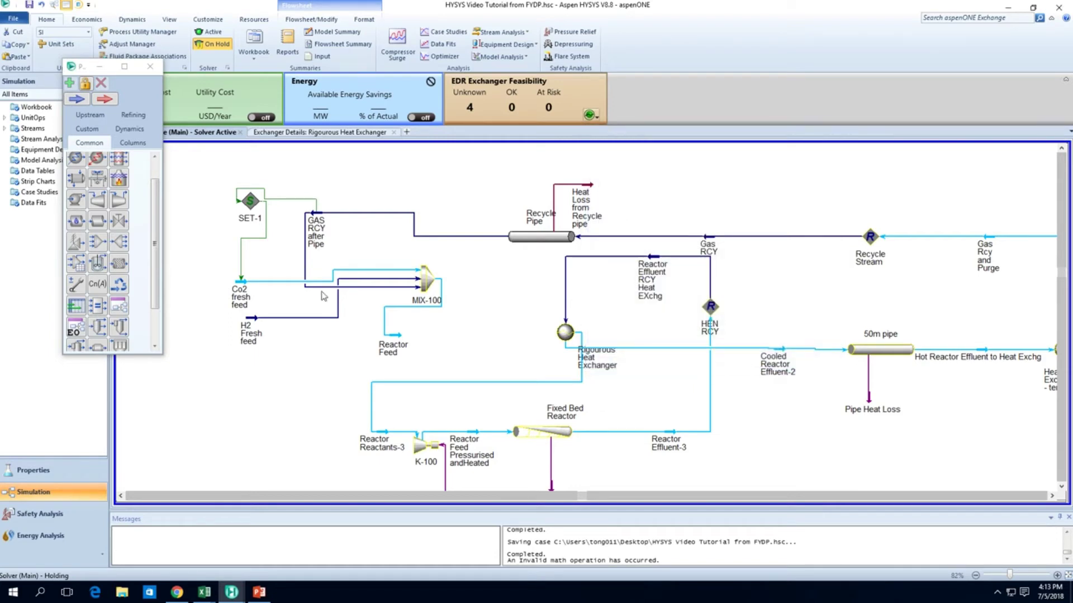
# Clear the specified pressure of the Co2 fresh feed stream and set the solver back to Active
pyautogui.doubleClick(249, 284)
pyautogui.click(360, 175)
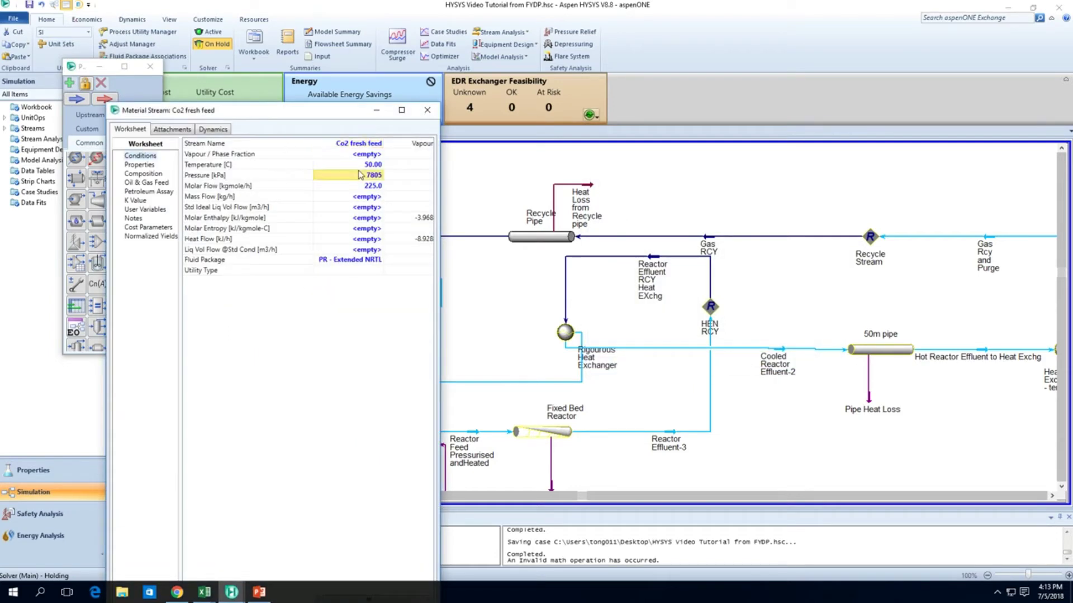
pyautogui.click(426, 110)
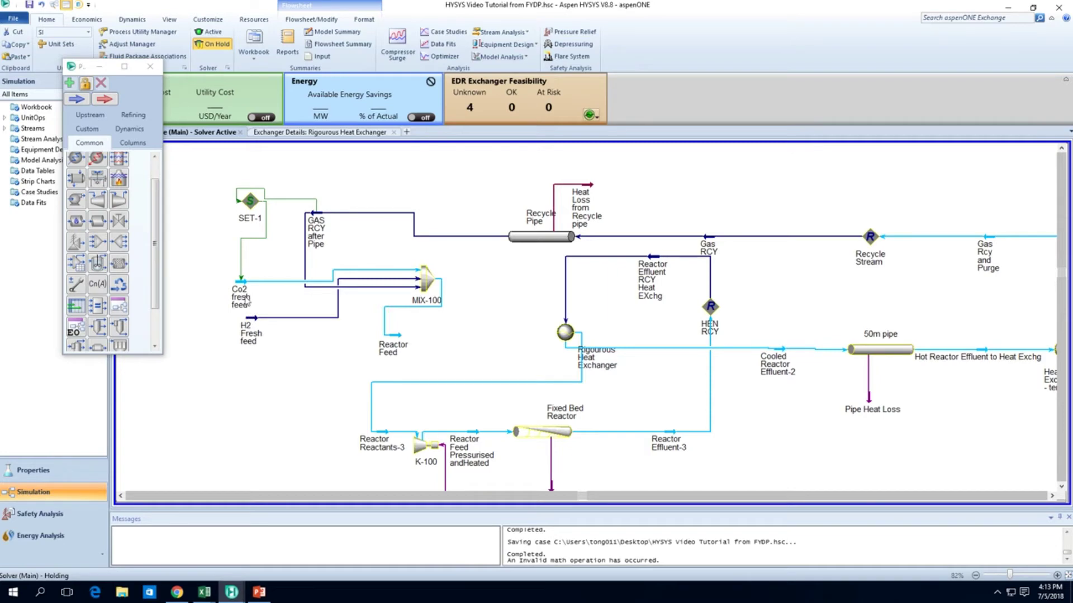
pyautogui.click(211, 31)
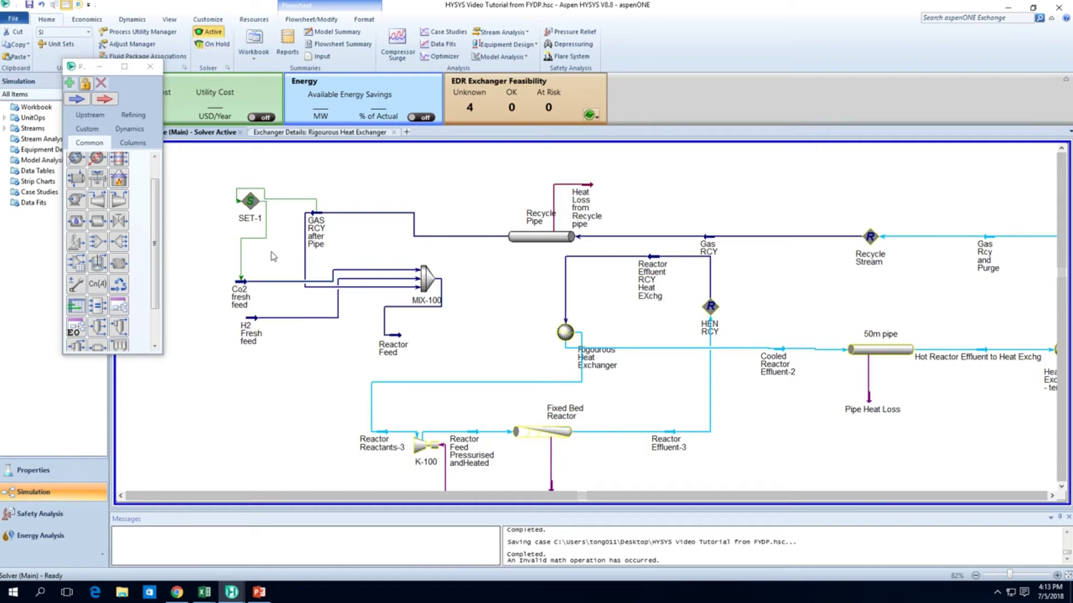
pyautogui.moveTo(242, 287)
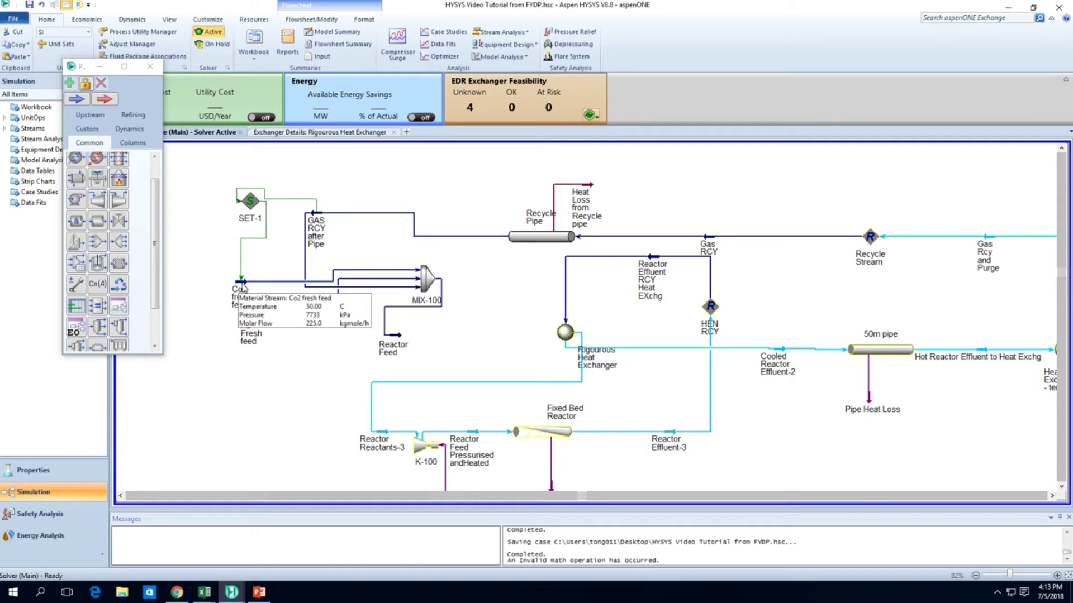
# Tidy the routing of SET-1's connection lines on the flowsheet and save the case
pyautogui.click(249, 201)
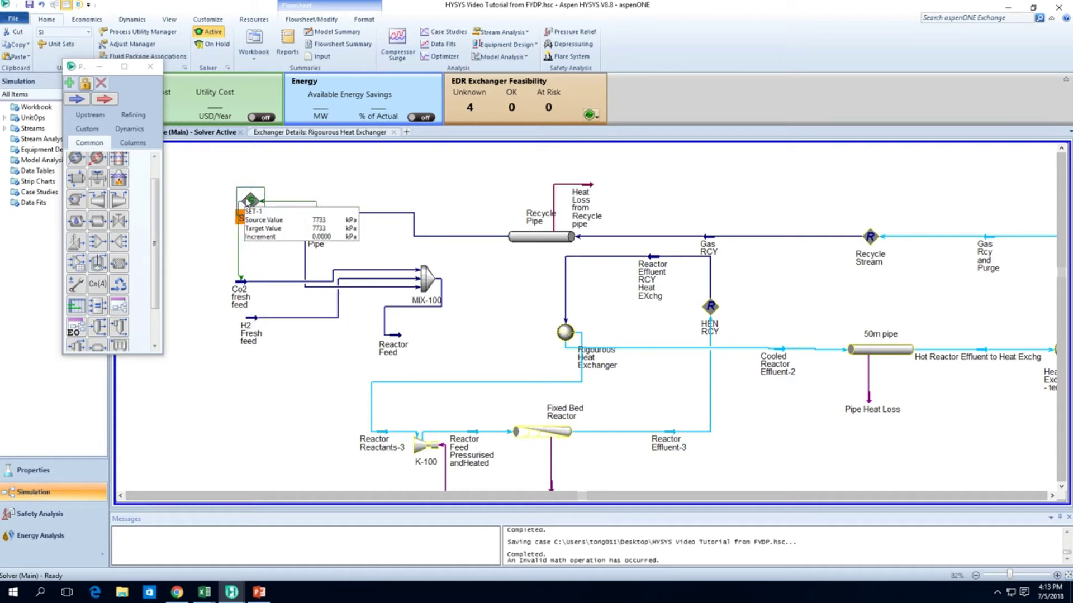
pyautogui.click(242, 205)
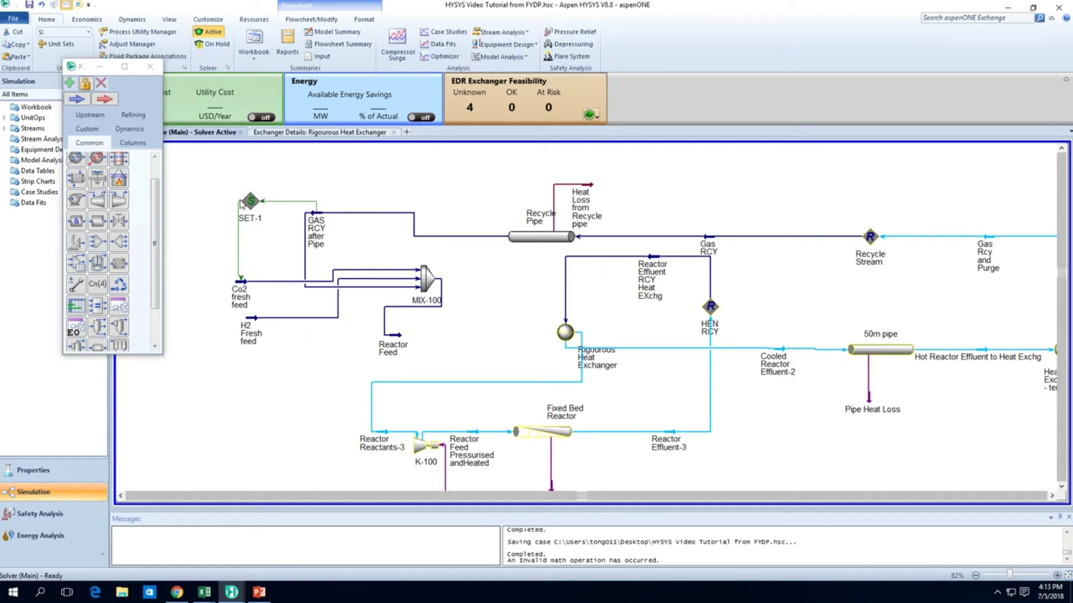
pyautogui.hotkey('ctrl', 's')
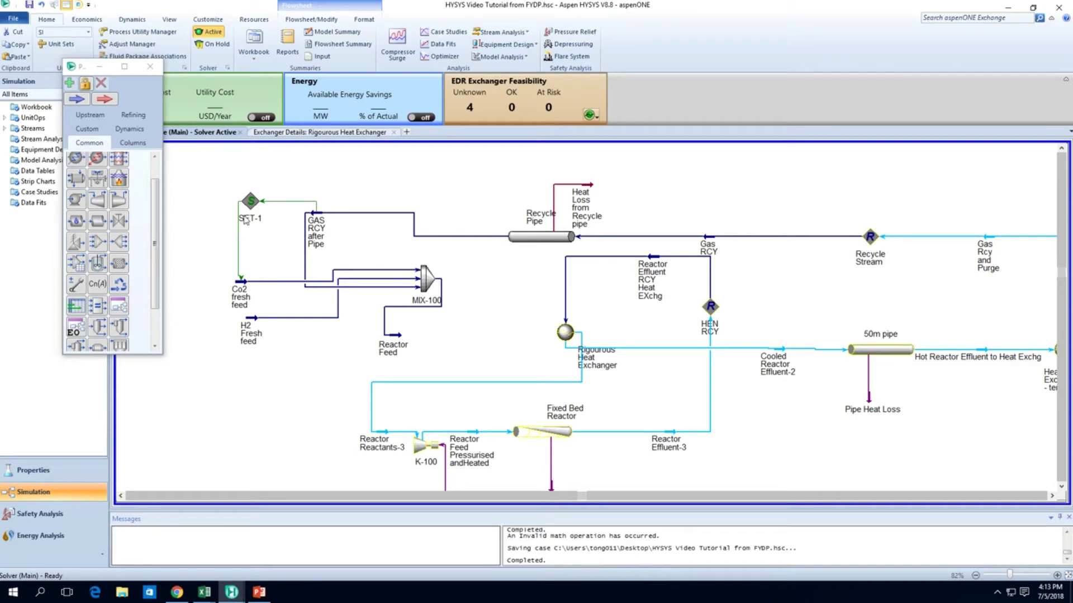
# Add a second Set operation to the flowsheet just above SET-1
pyautogui.moveTo(256, 324)
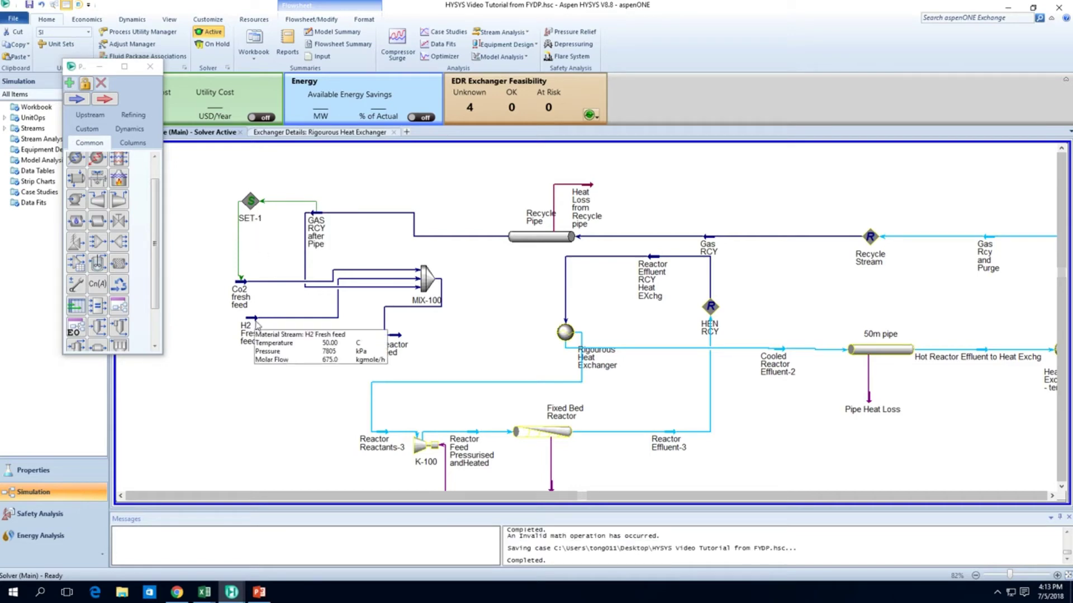
pyautogui.scroll(1, 136, 200)
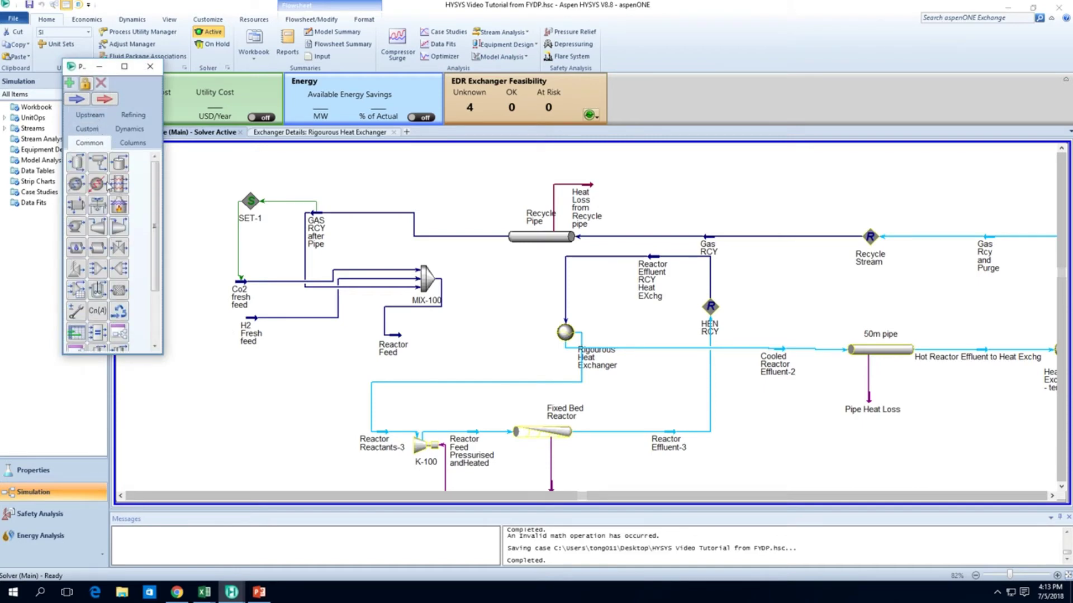
pyautogui.moveTo(96, 317); pyautogui.dragTo(278, 183)
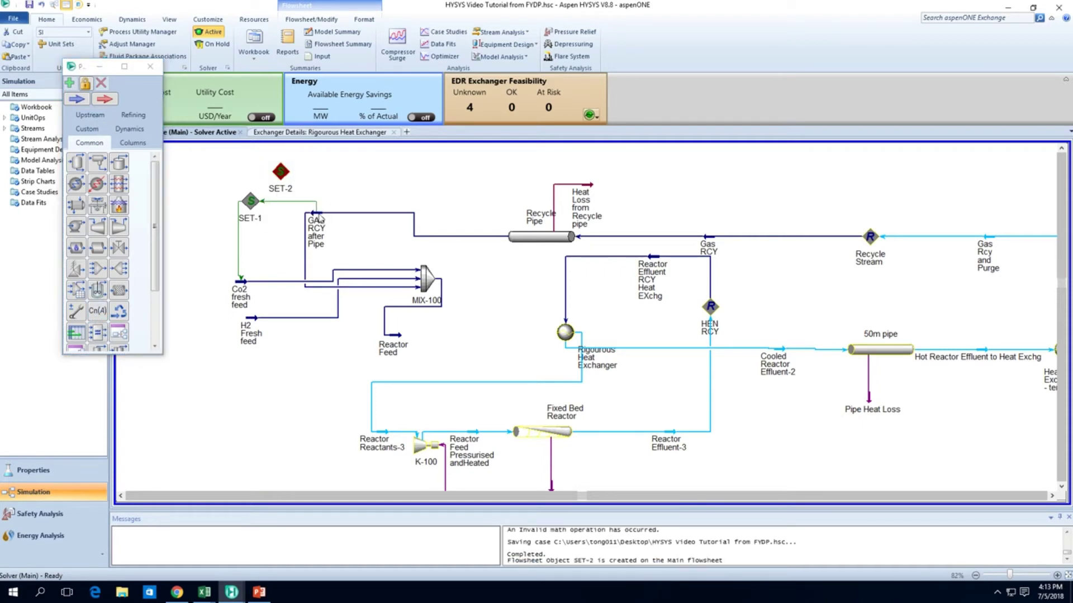
# Look through SET-2's connections, parameters and user variables, and close its window
pyautogui.doubleClick(282, 172)
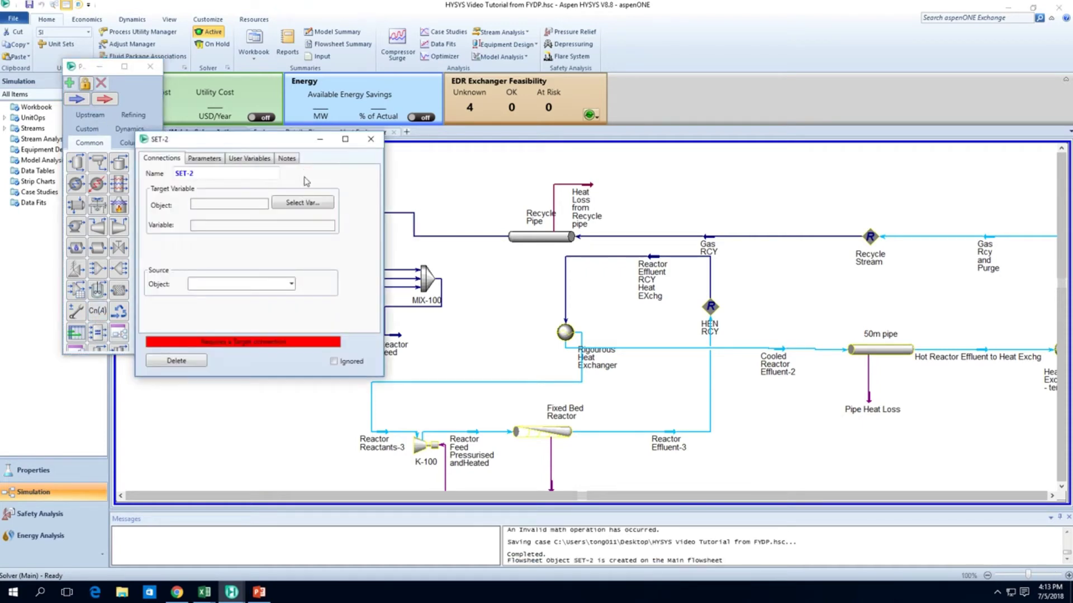
pyautogui.click(205, 160)
pyautogui.click(171, 159)
pyautogui.click(236, 159)
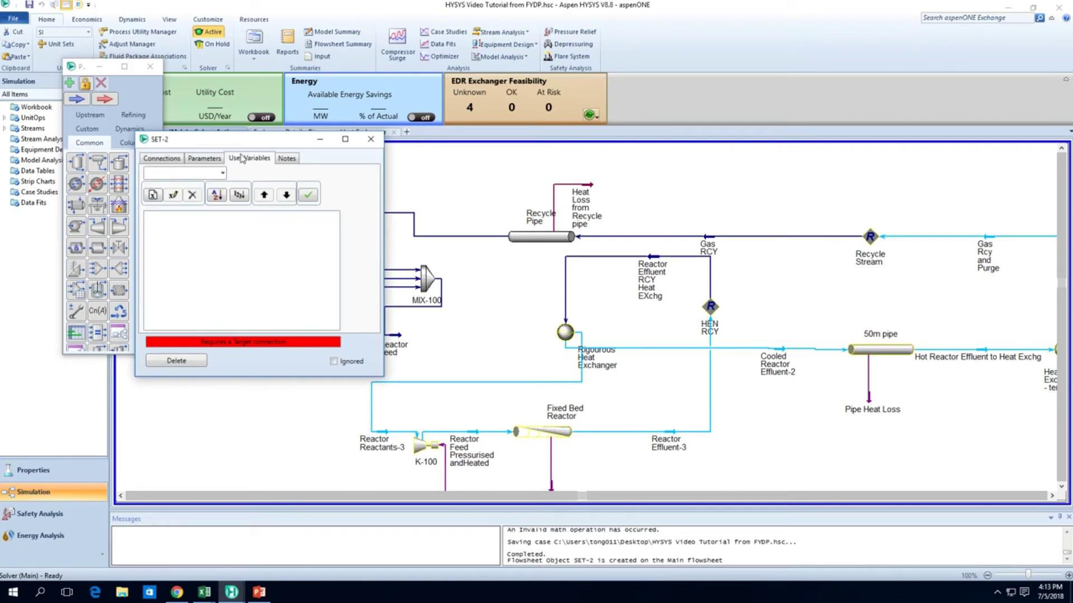
pyautogui.click(170, 159)
pyautogui.click(370, 139)
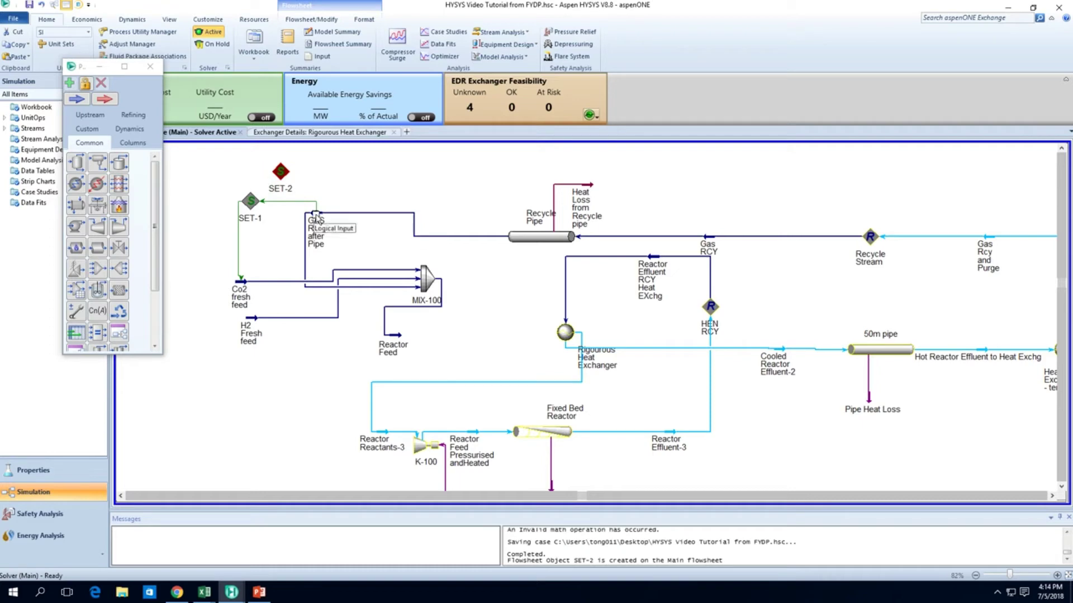
# Connect the GAS RCY after Pipe stream to SET-2 as its source and save the case
pyautogui.scroll(2, 319, 219)
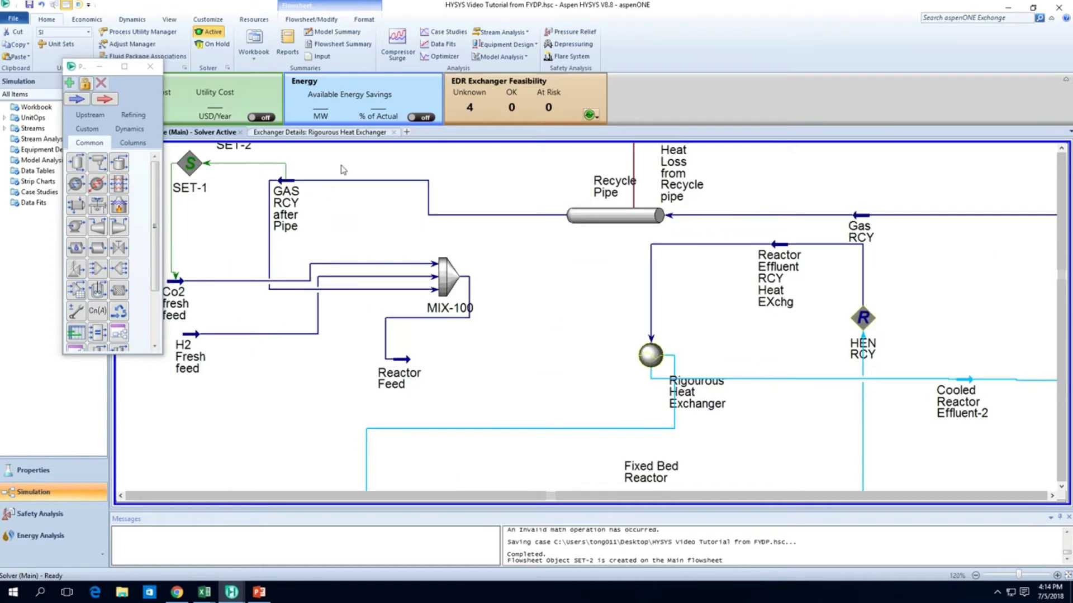
pyautogui.scroll(3, 343, 167)
pyautogui.hscroll(-3, 344, 168)
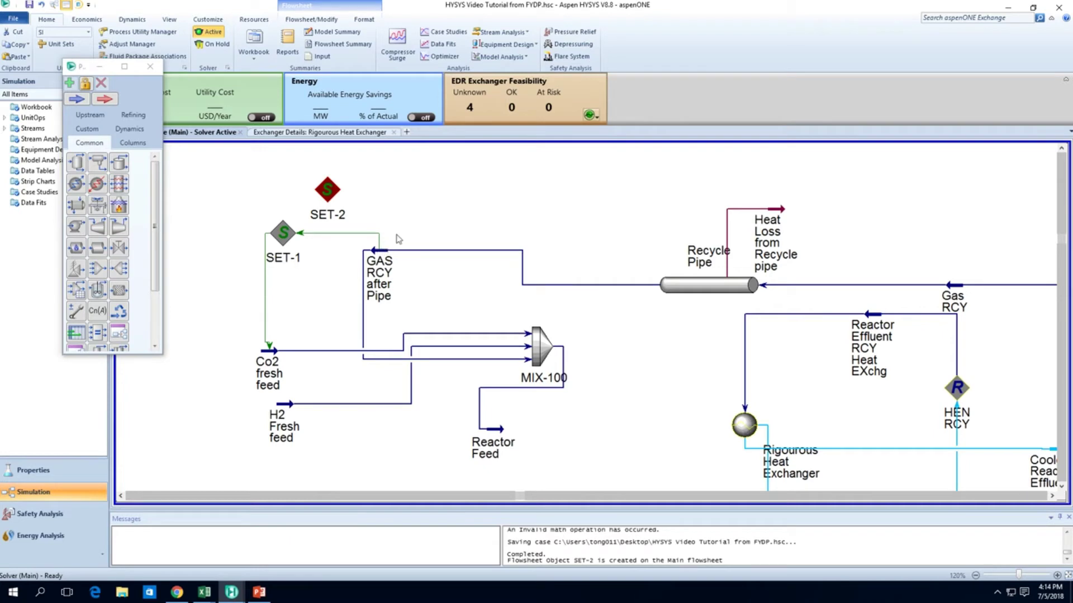
pyautogui.moveTo(377, 249)
pyautogui.mouseDown()
pyautogui.moveTo(369, 219)
pyautogui.moveTo(339, 197)
pyautogui.mouseUp()
pyautogui.hotkey('ctrl', 's')
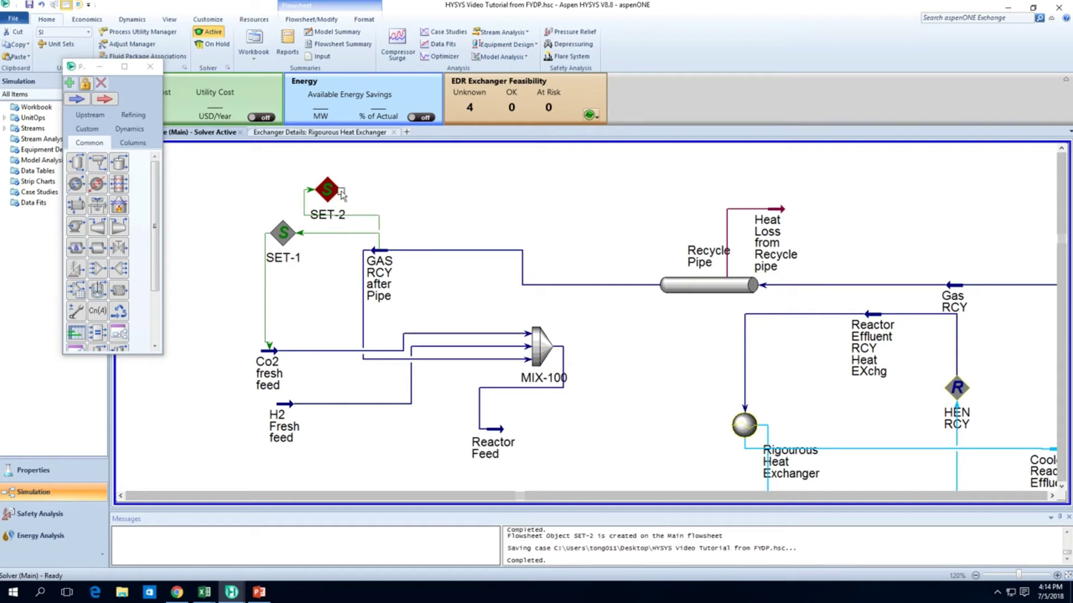
# Connect SET-2 to H2 Fresh feed with Pressure as the target variable and close the consistency error report
pyautogui.moveTo(342, 195); pyautogui.dragTo(282, 403)
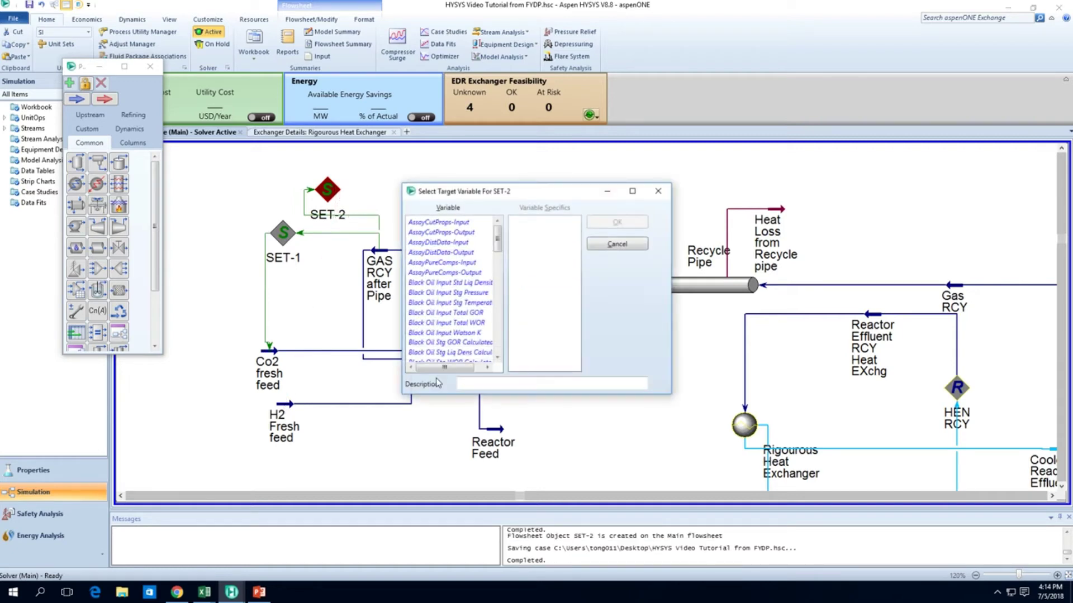
pyautogui.moveTo(498, 244); pyautogui.dragTo(498, 344)
pyautogui.click(420, 313)
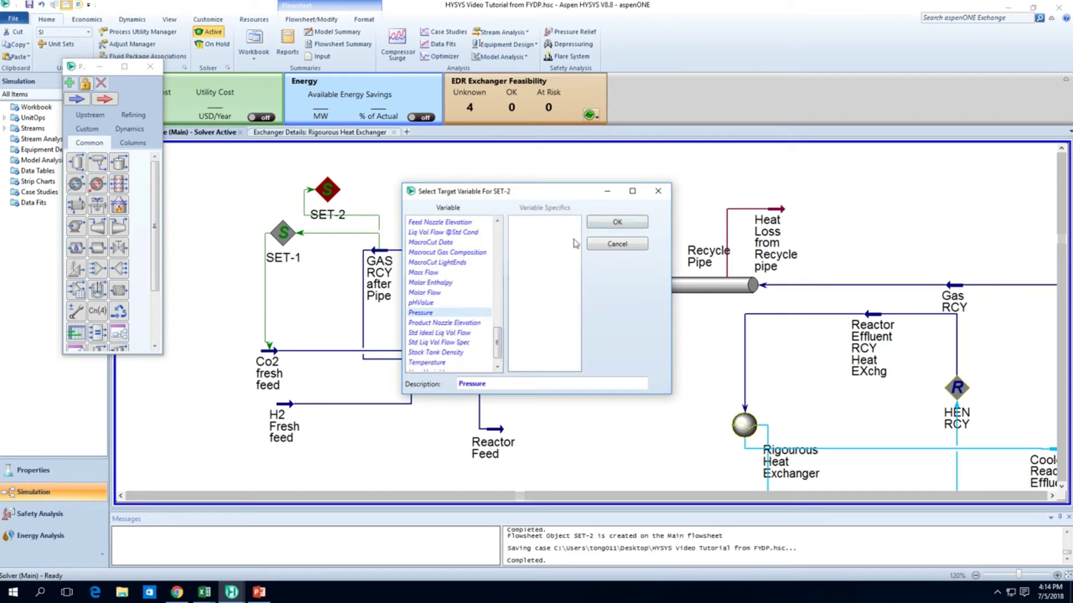
pyautogui.click(616, 222)
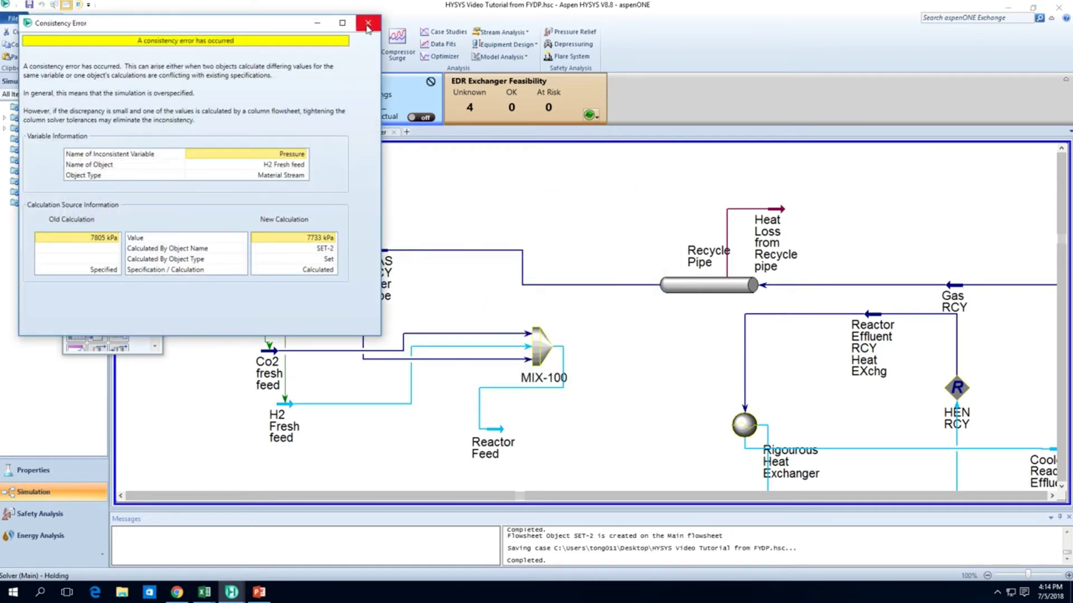
pyautogui.click(367, 25)
# Clear the specified pressure of the H2 Fresh feed stream and set the solver back to Active
pyautogui.doubleClick(282, 426)
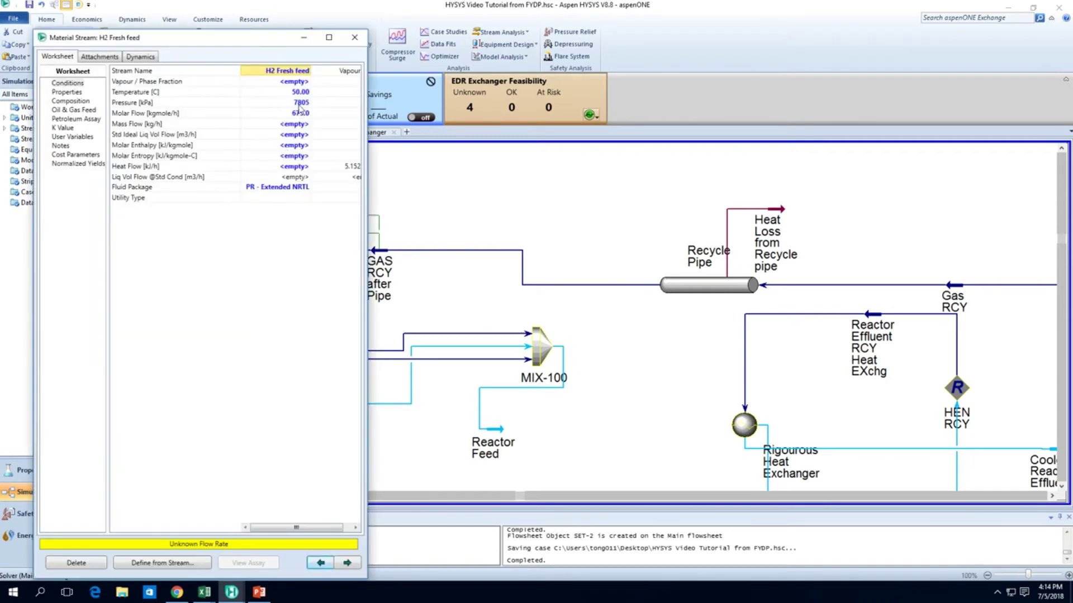
pyautogui.click(299, 104)
pyautogui.press('Delete')
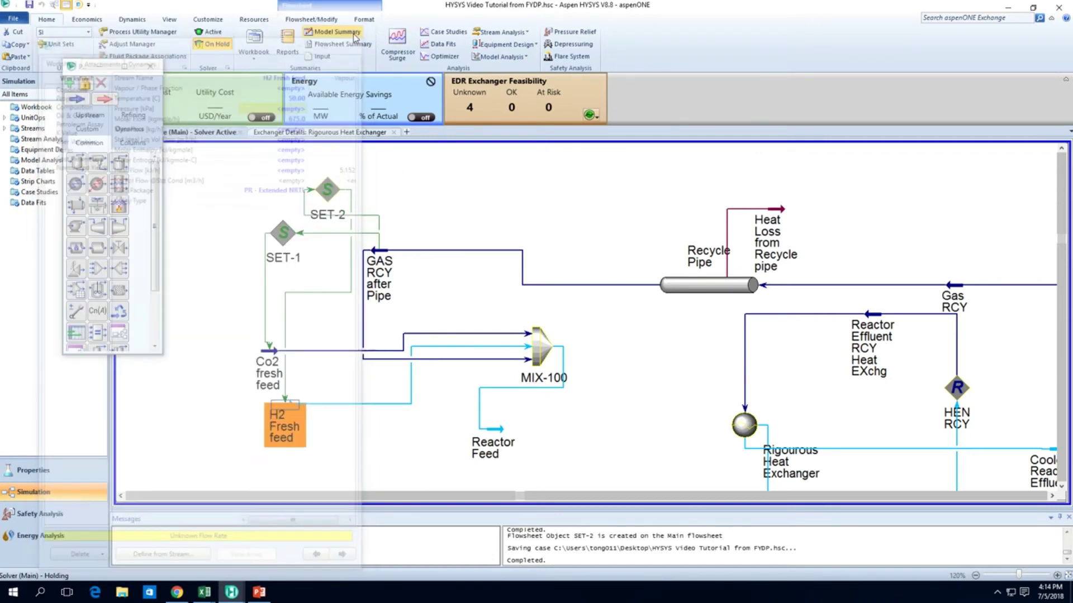
pyautogui.click(354, 37)
pyautogui.click(272, 313)
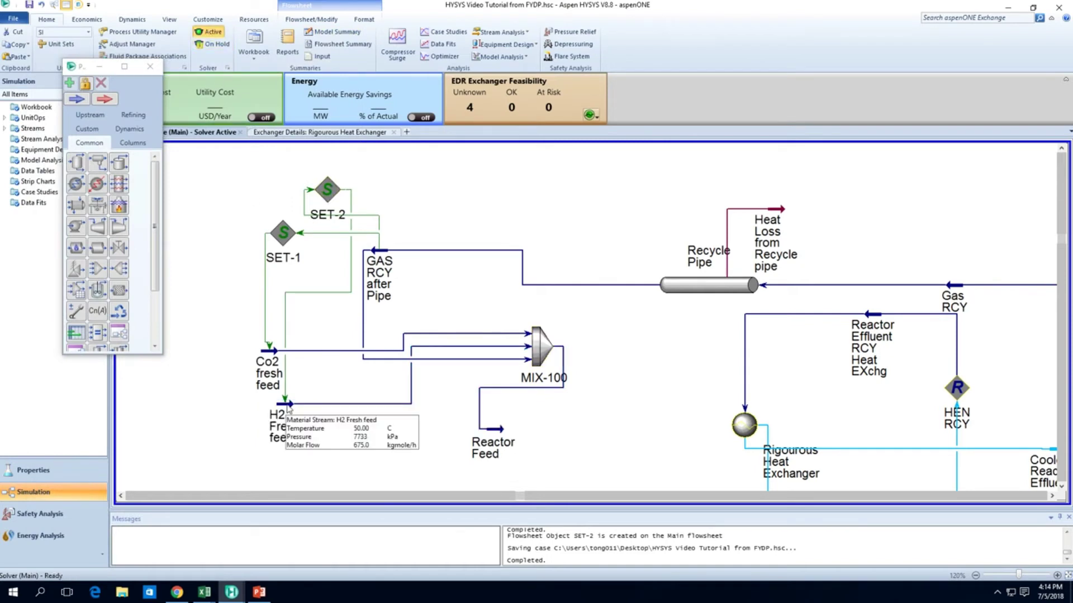
pyautogui.moveTo(272, 358)
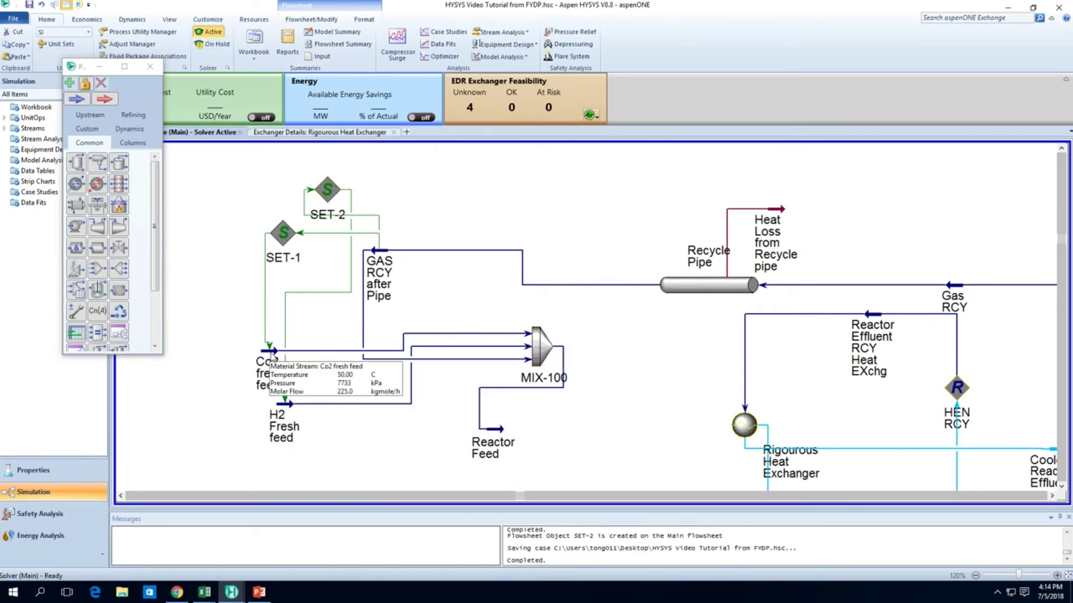
# Tidy the routing of SET-2's connection lines to GAS RCY after Pipe and H2 Fresh feed
pyautogui.click(327, 193)
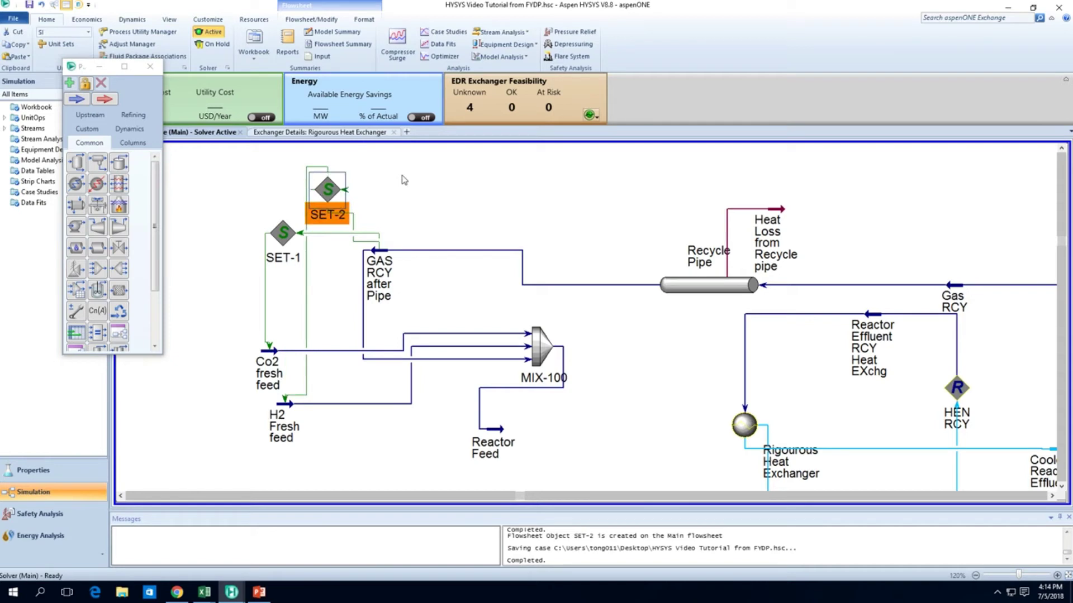
pyautogui.click(427, 211)
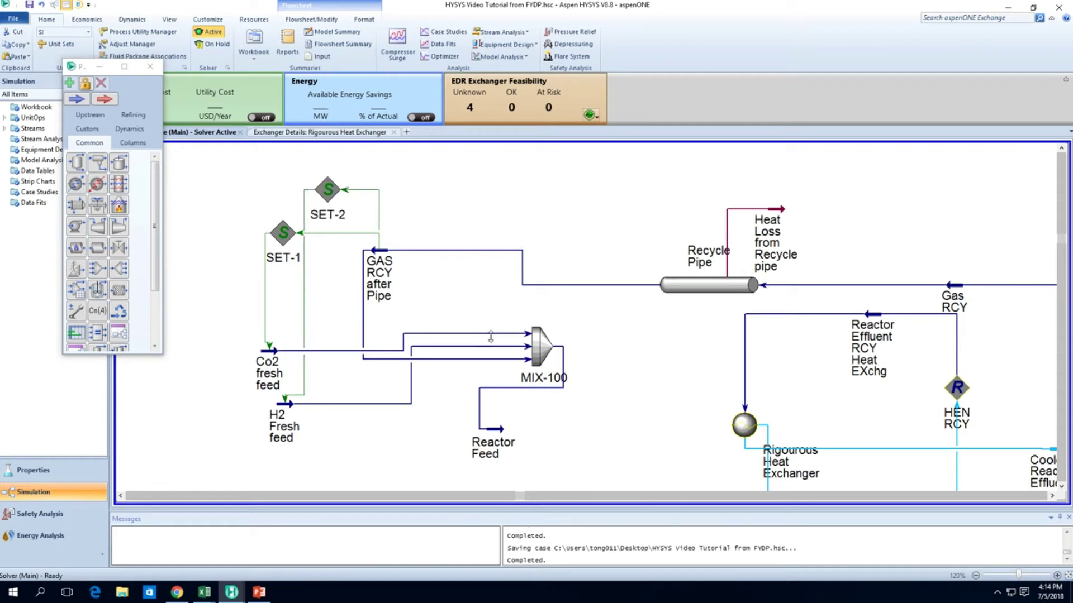
pyautogui.moveTo(284, 414)
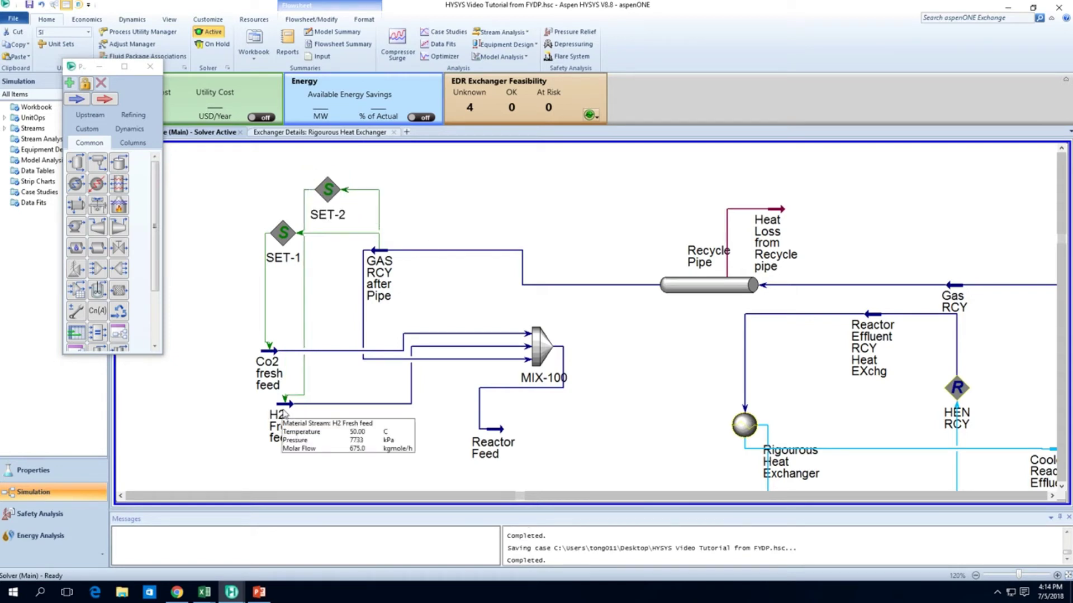
pyautogui.moveTo(304, 203)
pyautogui.mouseDown()
pyautogui.moveTo(276, 211)
pyautogui.moveTo(310, 215)
pyautogui.mouseUp()
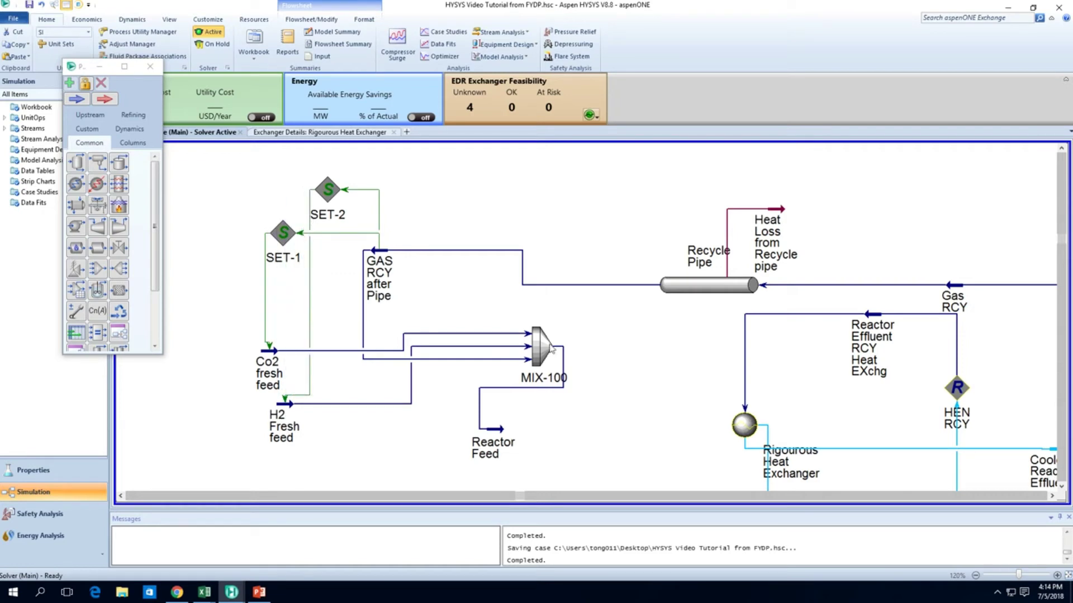
# Set the automatic pressure assignment of mixer MIX-100 to Equalize All and close its window
pyautogui.moveTo(551, 348)
pyautogui.moveTo(500, 436)
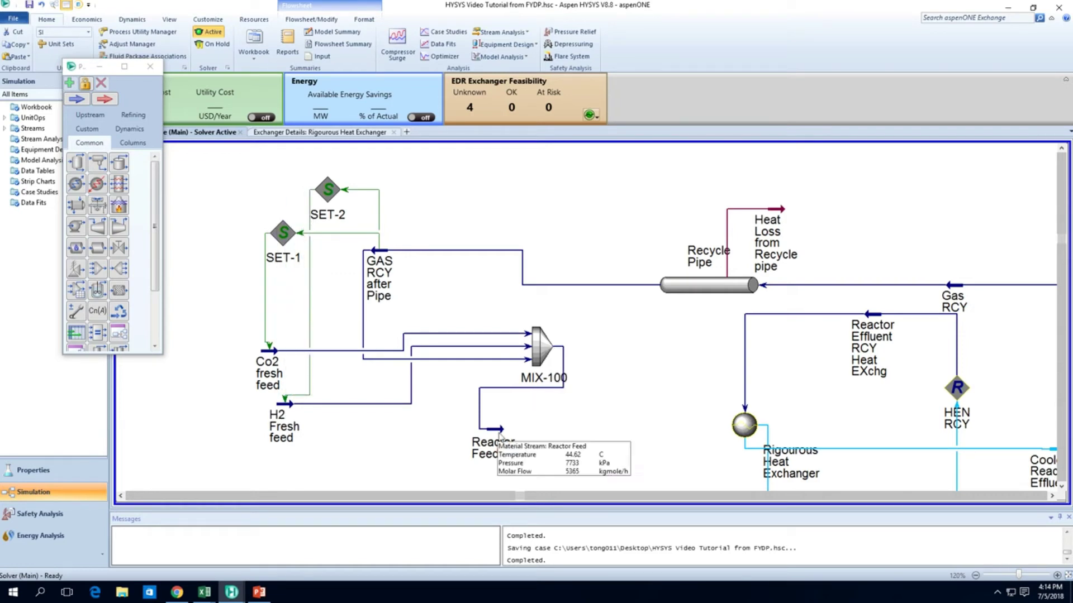
pyautogui.doubleClick(544, 356)
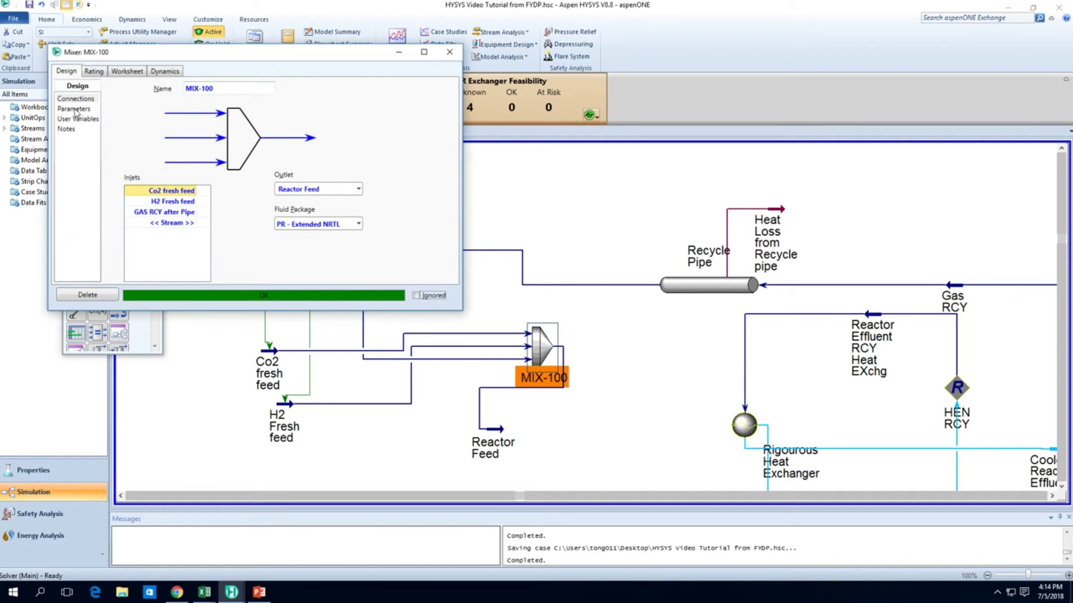
pyautogui.click(75, 109)
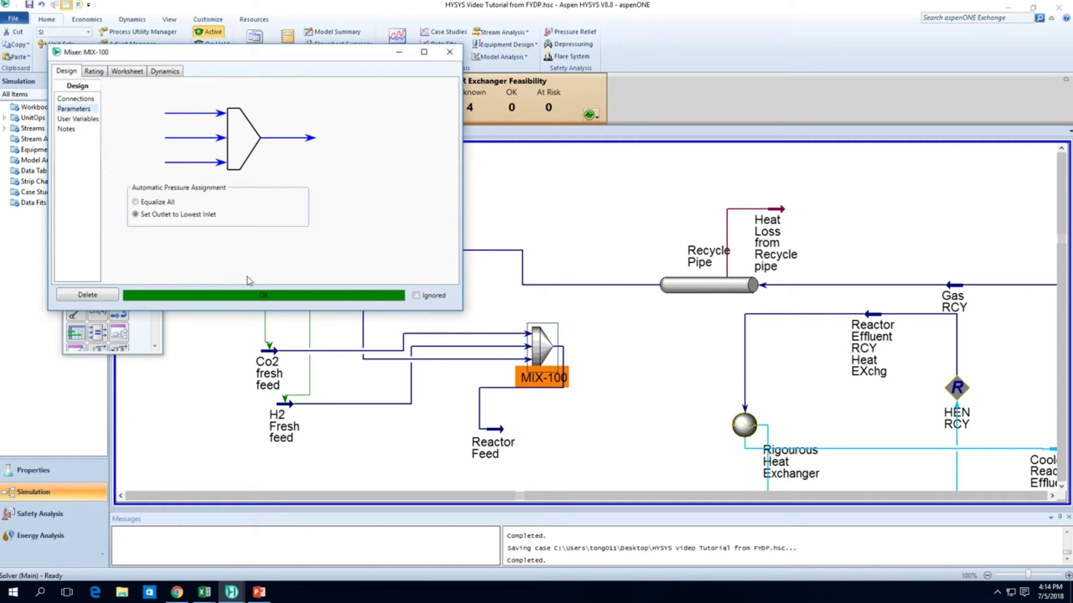
pyautogui.click(158, 203)
pyautogui.click(449, 51)
pyautogui.click(663, 408)
pyautogui.scroll(-3, 672, 427)
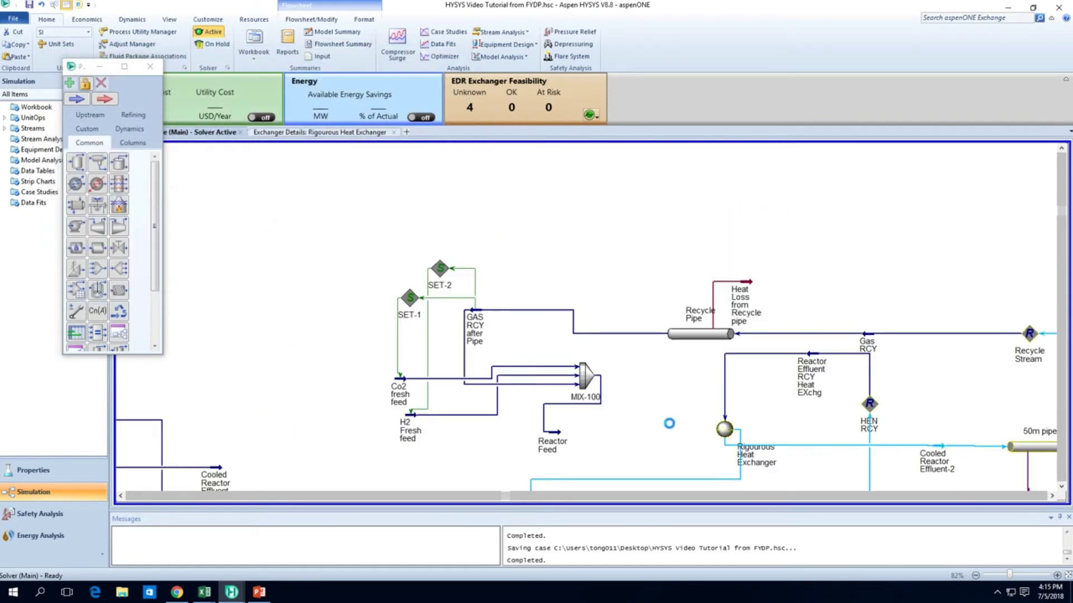
pyautogui.scroll(-3, 671, 428)
pyautogui.scroll(-3, 670, 428)
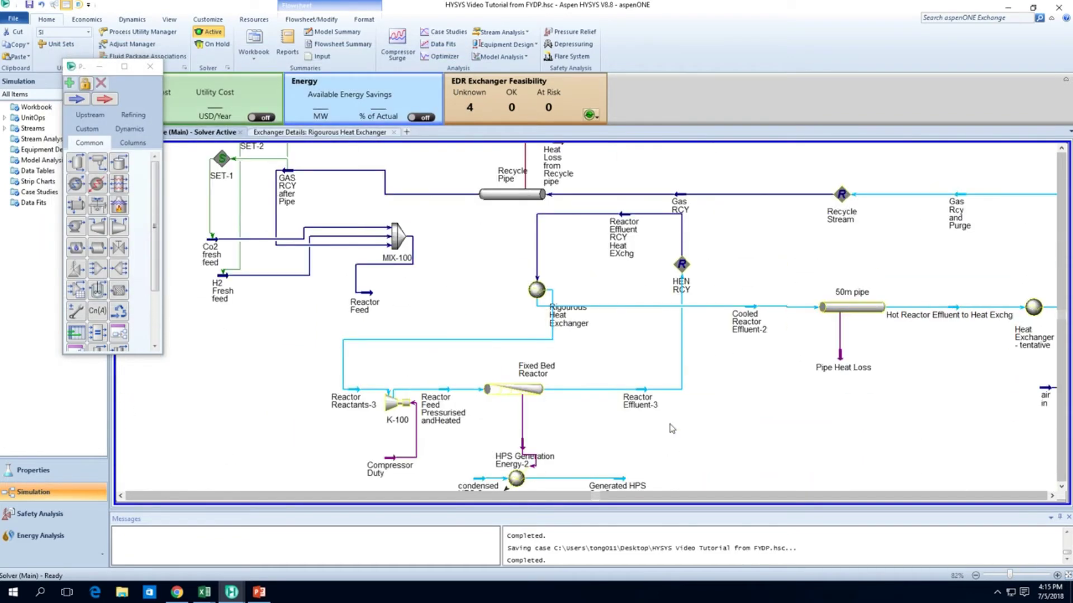
# Reconnect the Reactor Feed stream to the inlet of the Rigourous Heat Exchanger and save the case
pyautogui.click(369, 294)
pyautogui.moveTo(370, 294); pyautogui.dragTo(535, 289)
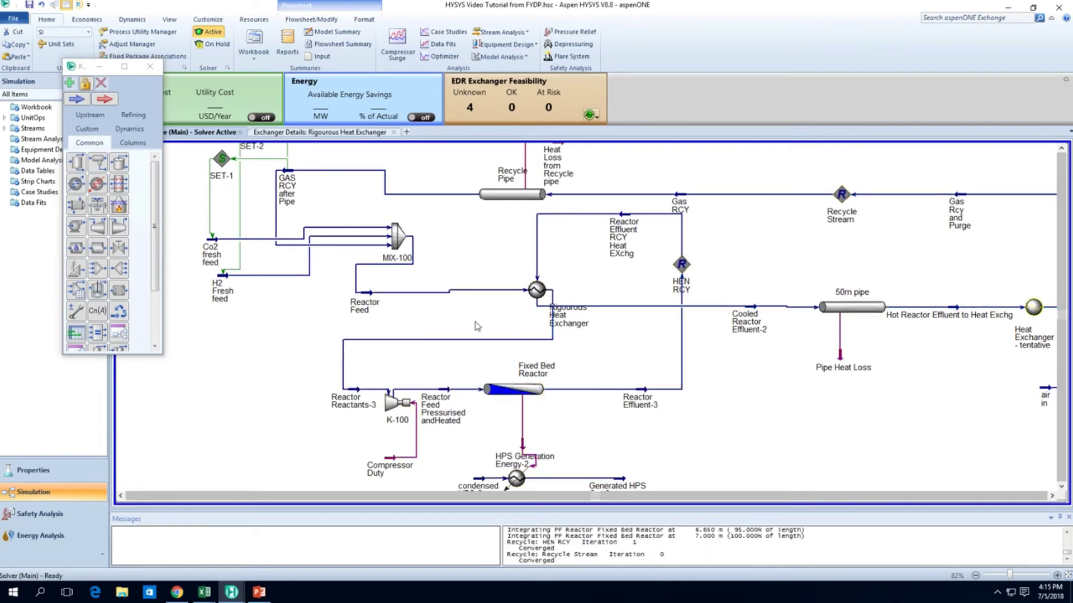
pyautogui.hotkey('ctrl', 's')
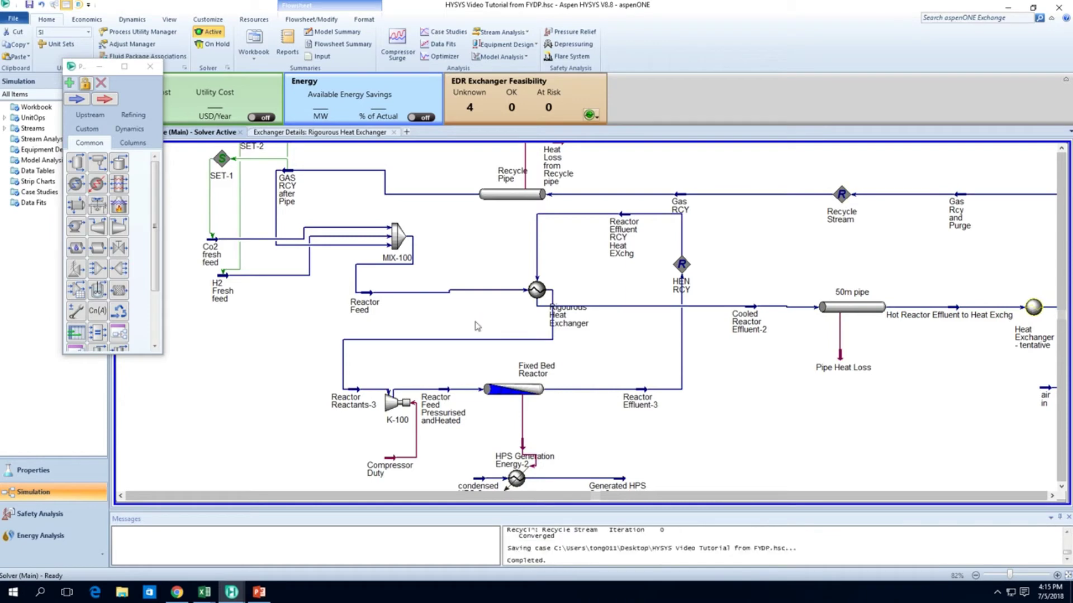
# Move the fan with its air in, air out and Q-100 streams beneath the Reactor Effluent Air Cooler
pyautogui.scroll(-2, 652, 404)
pyautogui.scroll(-1, 653, 404)
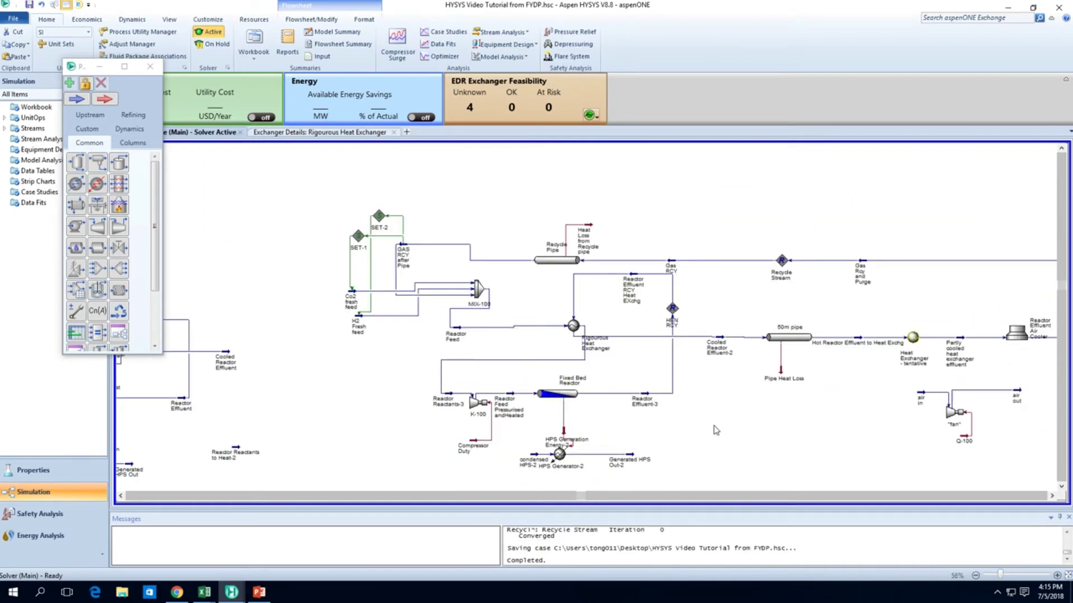
pyautogui.hscroll(2, 716, 430)
pyautogui.scroll(-1, 715, 430)
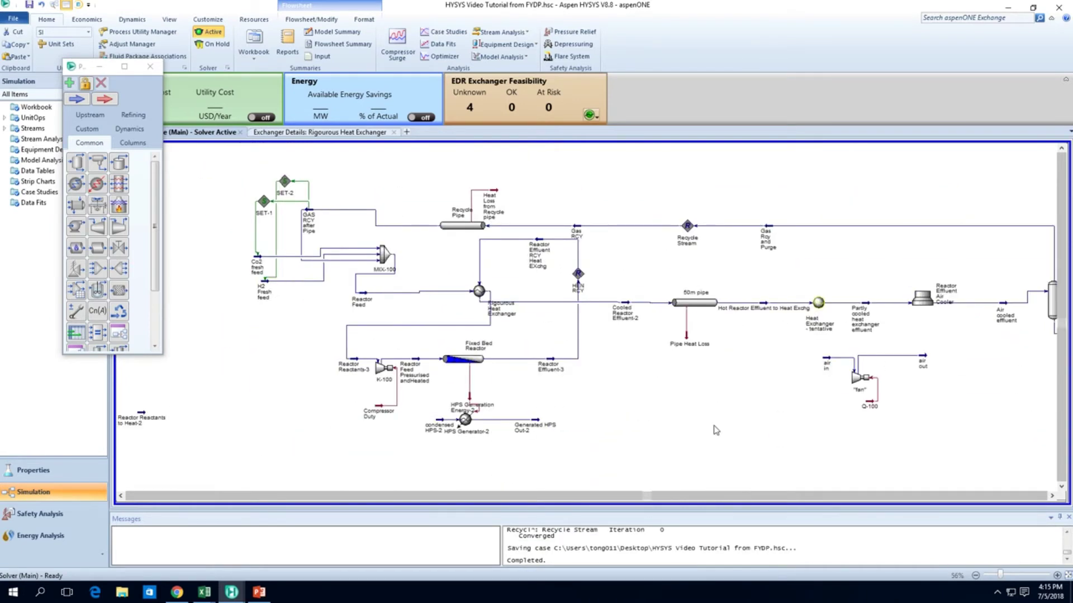
pyautogui.hscroll(2, 716, 430)
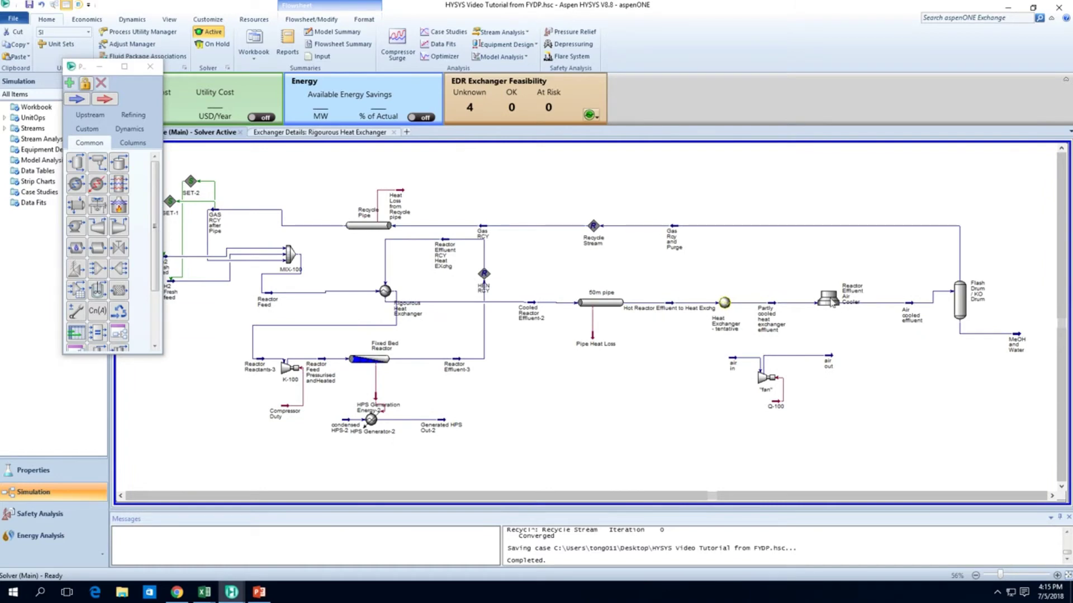
pyautogui.moveTo(706, 423); pyautogui.dragTo(863, 342)
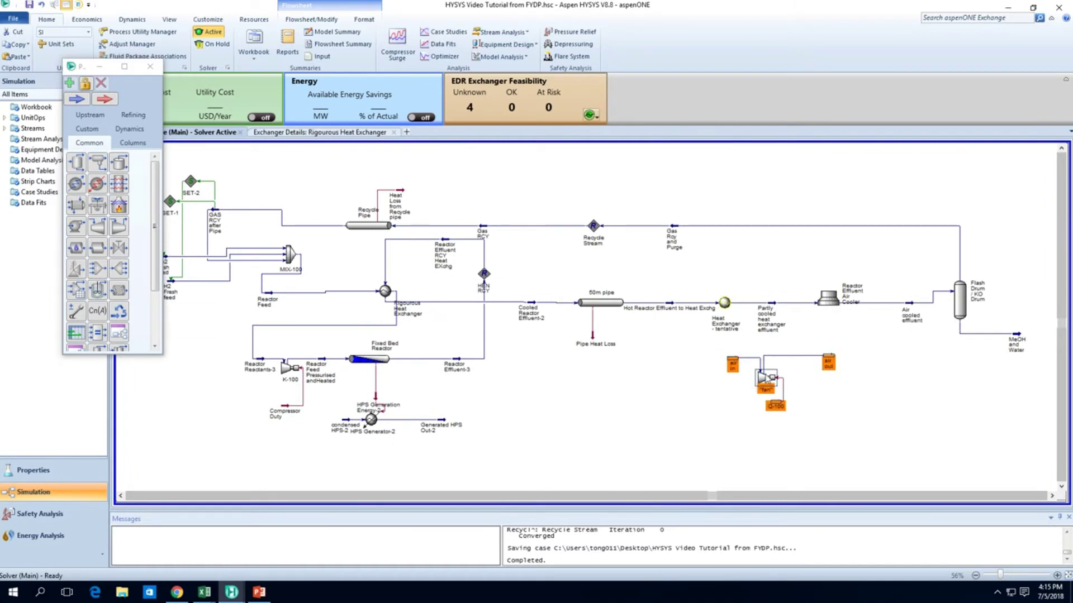
pyautogui.moveTo(767, 380); pyautogui.dragTo(819, 394)
pyautogui.click(672, 458)
# Review the Fixed Bed Reactor's tube rating, worksheet conditions, and transport and flow performance data
pyautogui.moveTo(391, 296)
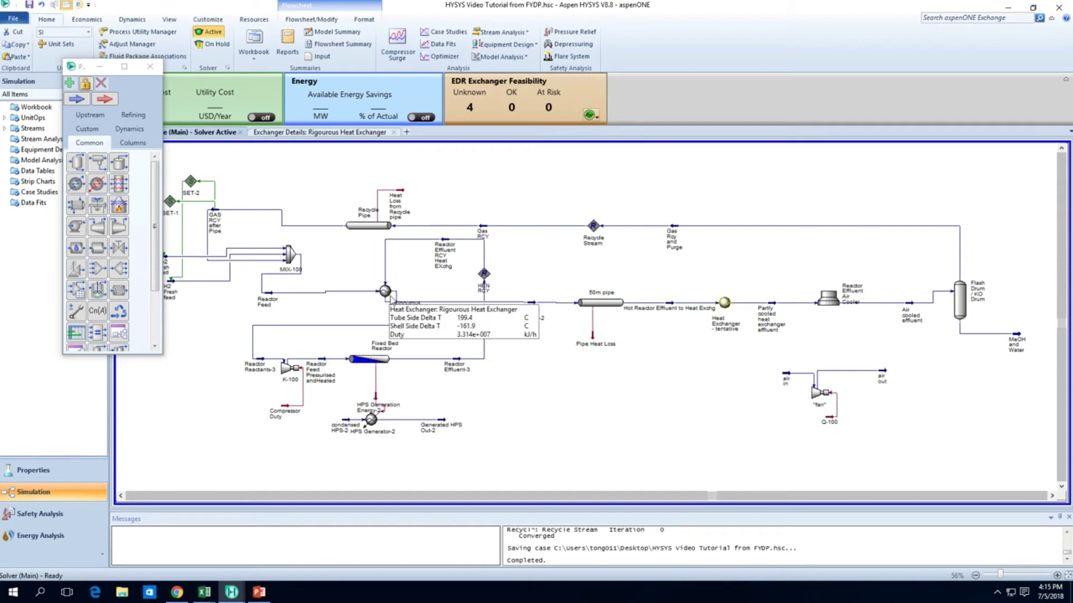
pyautogui.moveTo(389, 361)
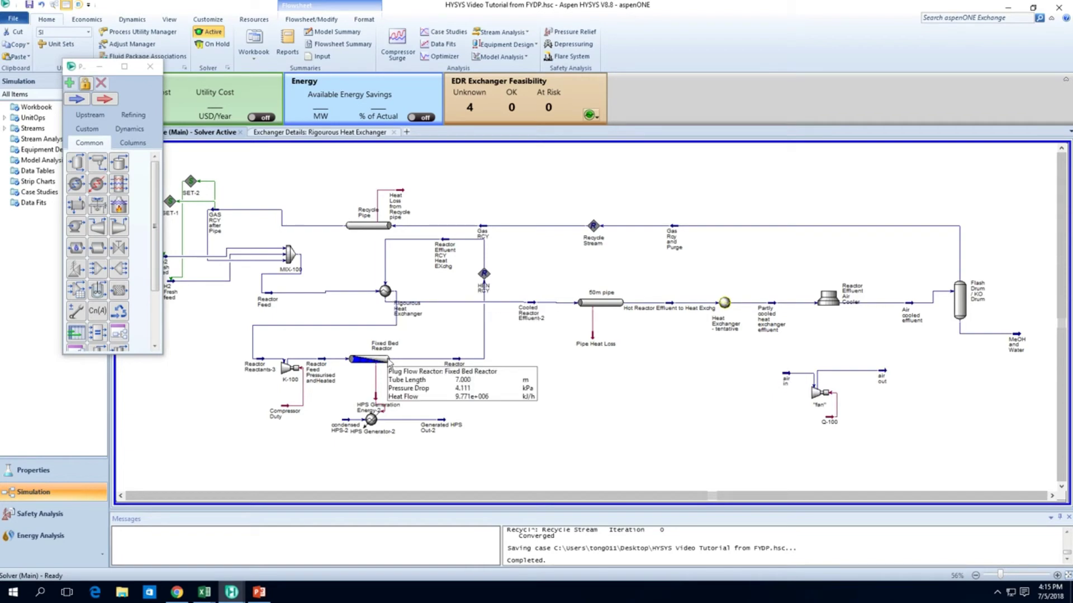
pyautogui.doubleClick(388, 360)
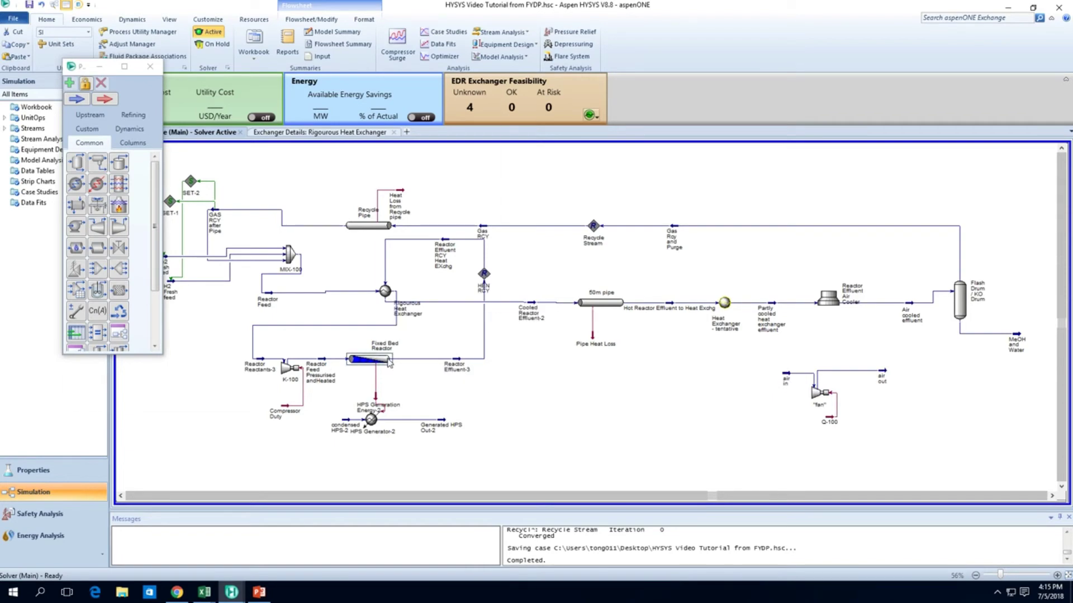
pyautogui.click(152, 88)
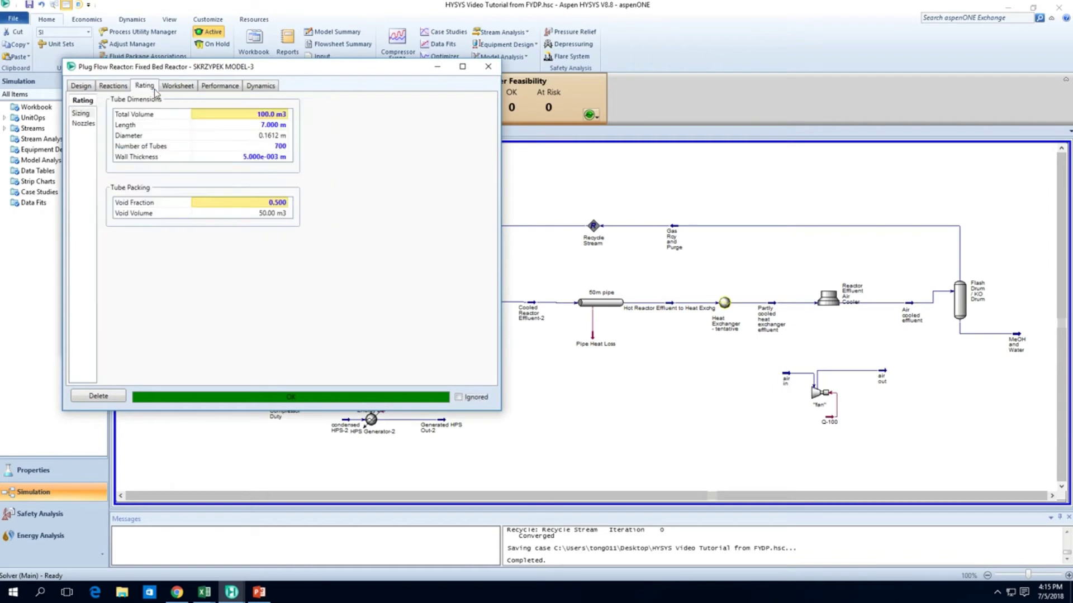
pyautogui.click(185, 87)
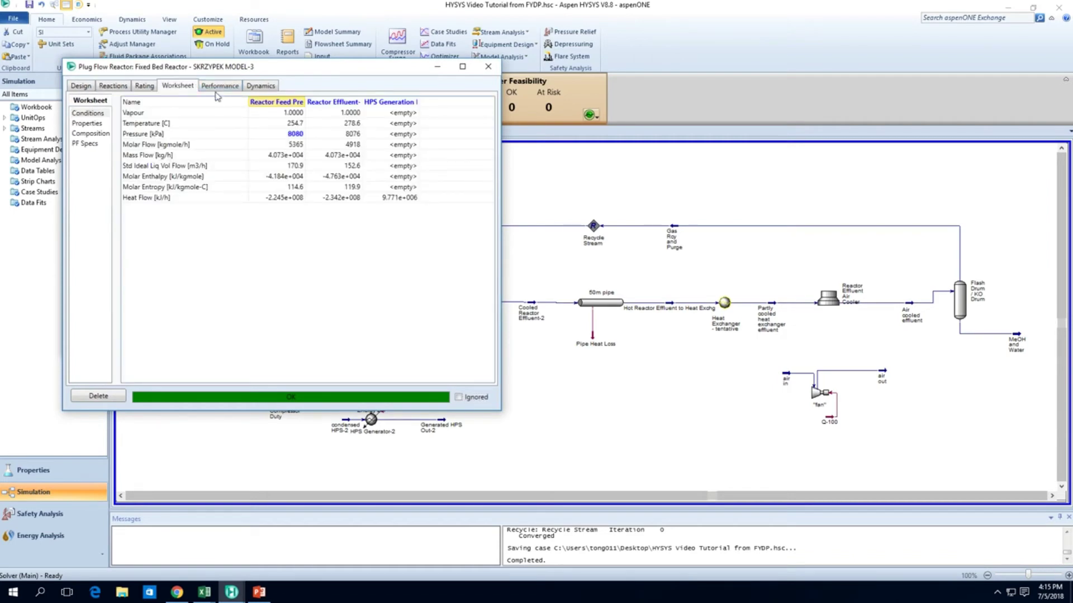
pyautogui.click(218, 87)
pyautogui.click(88, 143)
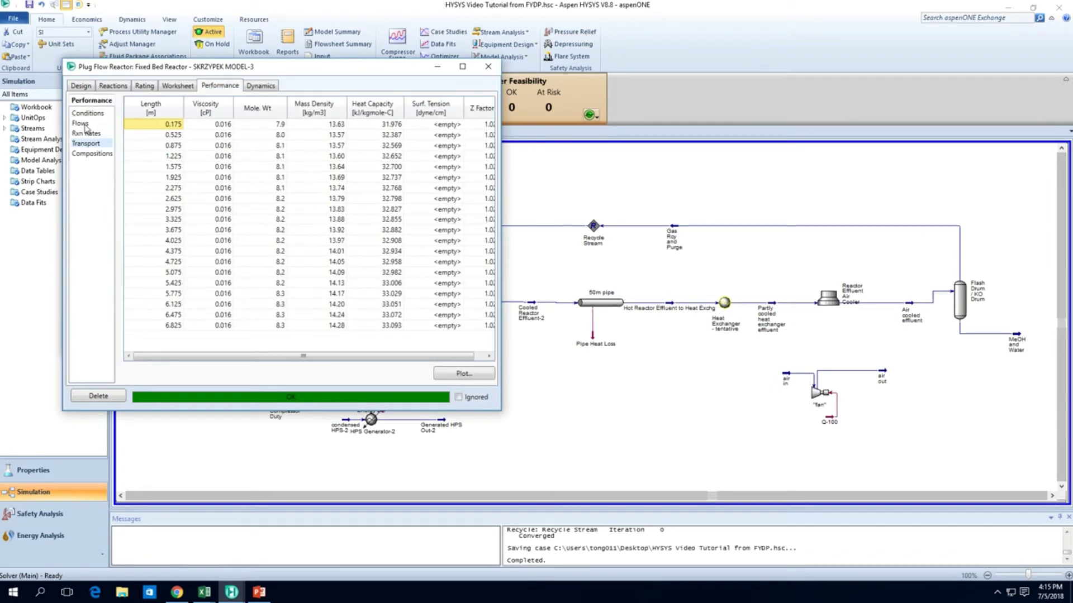
pyautogui.click(85, 126)
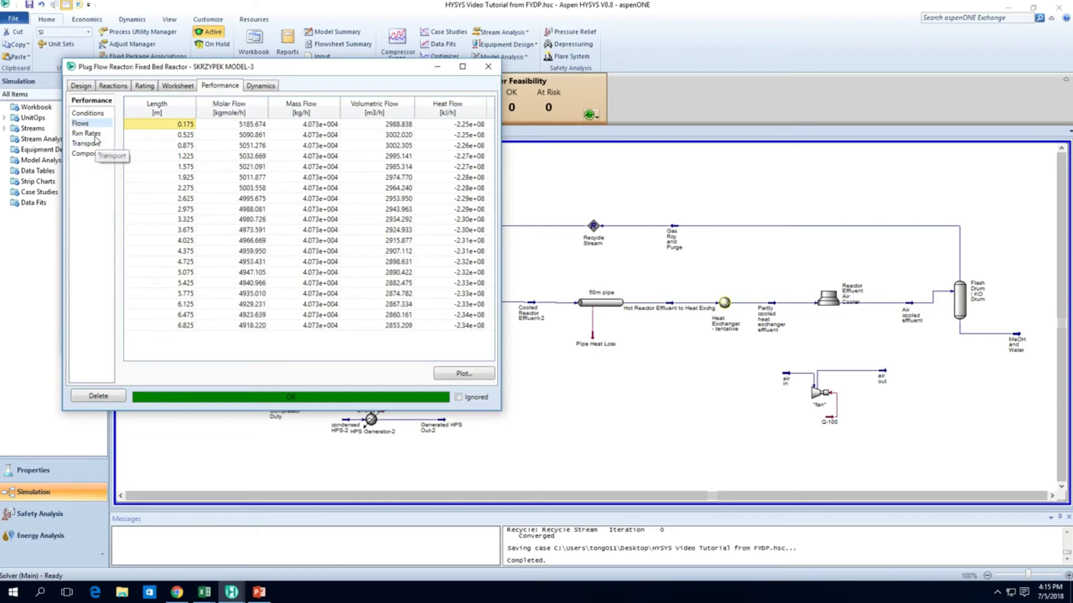
# Examine the temperature profile along the Fixed Bed Reactor's length around its hottest segments, and close the reactor window
pyautogui.click(97, 115)
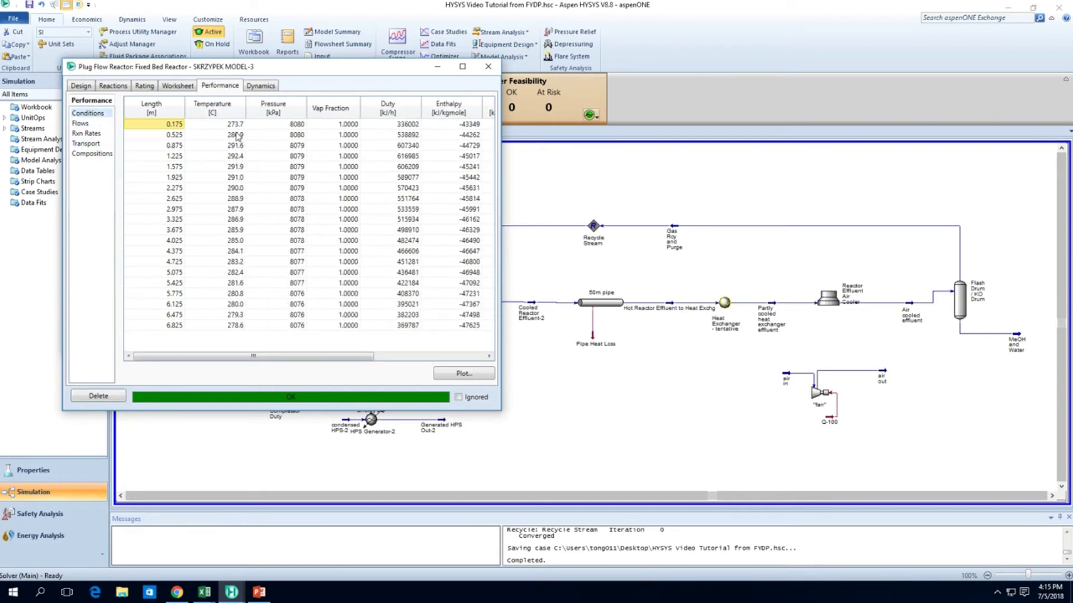
pyautogui.moveTo(237, 136); pyautogui.dragTo(231, 190)
pyautogui.moveTo(240, 160); pyautogui.dragTo(241, 198)
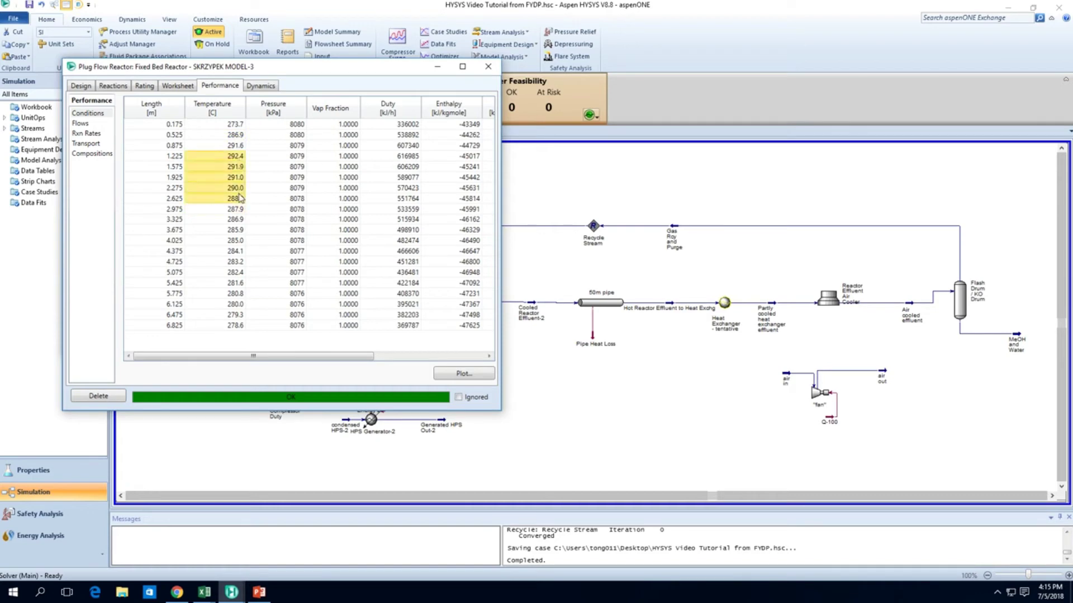
pyautogui.click(271, 177)
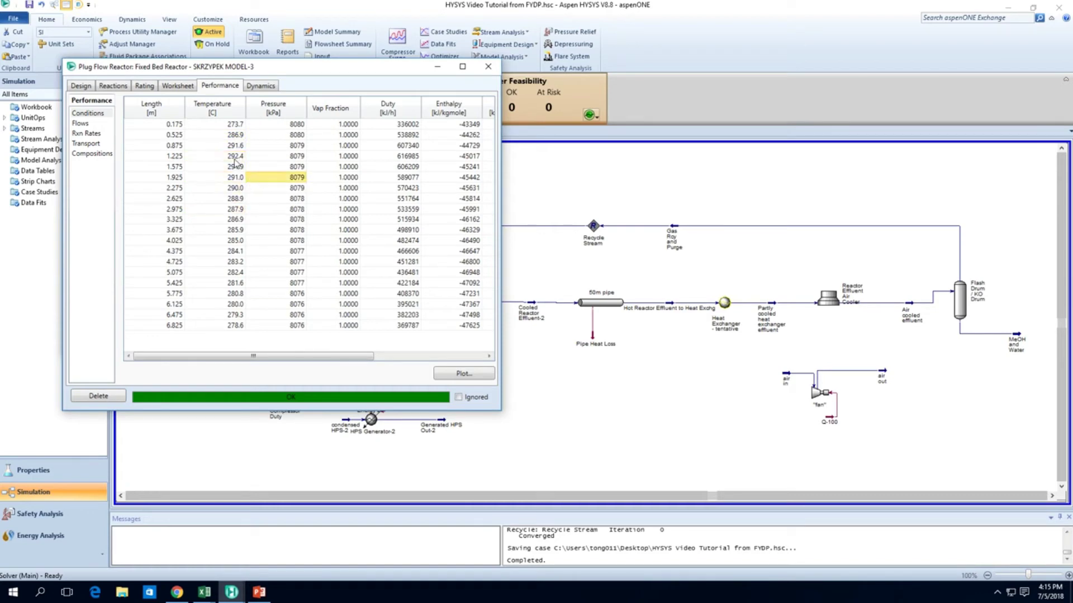
pyautogui.moveTo(235, 158); pyautogui.dragTo(240, 196)
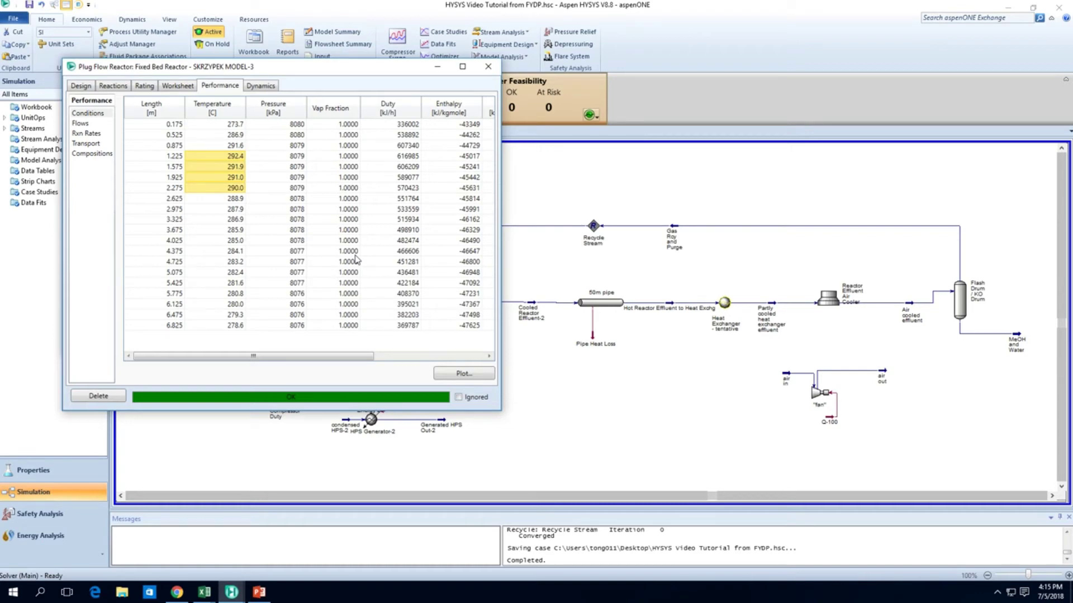
pyautogui.press('Up')
pyautogui.press('Up')
pyautogui.press('Up')
pyautogui.press('Up')
pyautogui.hotkey('shift', 'Down')
pyautogui.hotkey('shift', 'Down')
pyautogui.hotkey('shift', 'Down')
pyautogui.hotkey('shift', 'Down')
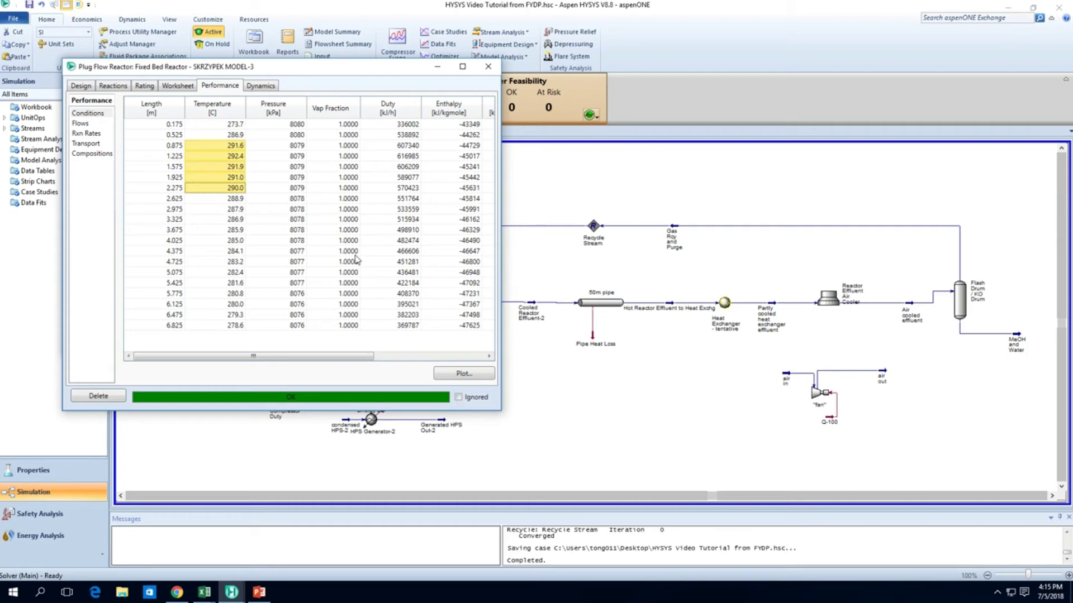
pyautogui.click(487, 67)
# Move HPS Generator-2 with its condensed HPS-2 and Generated HPS Out-2 streams slightly further below the Fixed Bed Reactor
pyautogui.moveTo(387, 293)
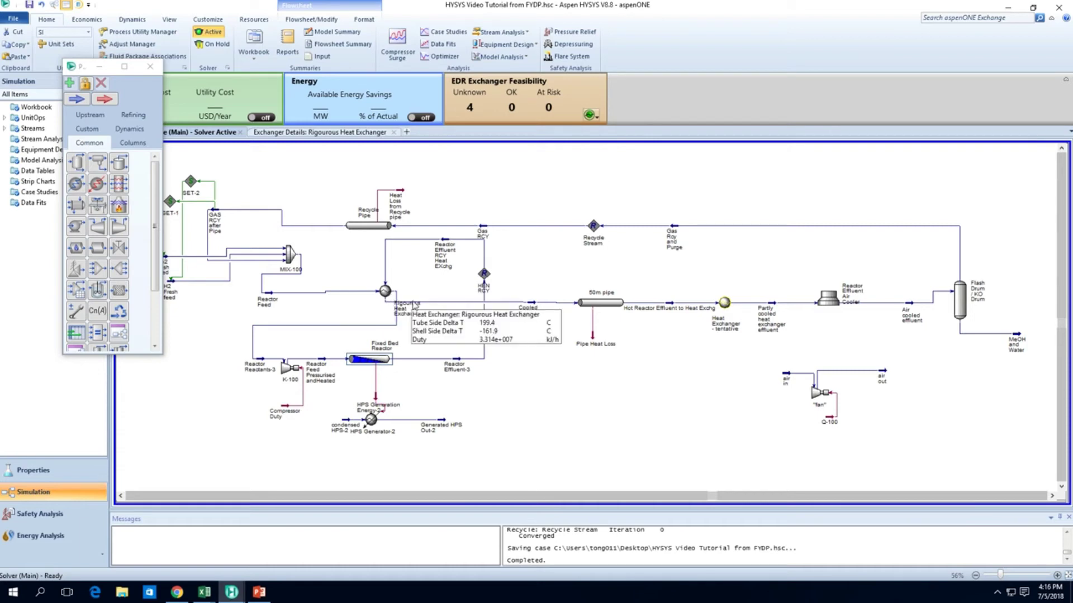
pyautogui.moveTo(262, 364)
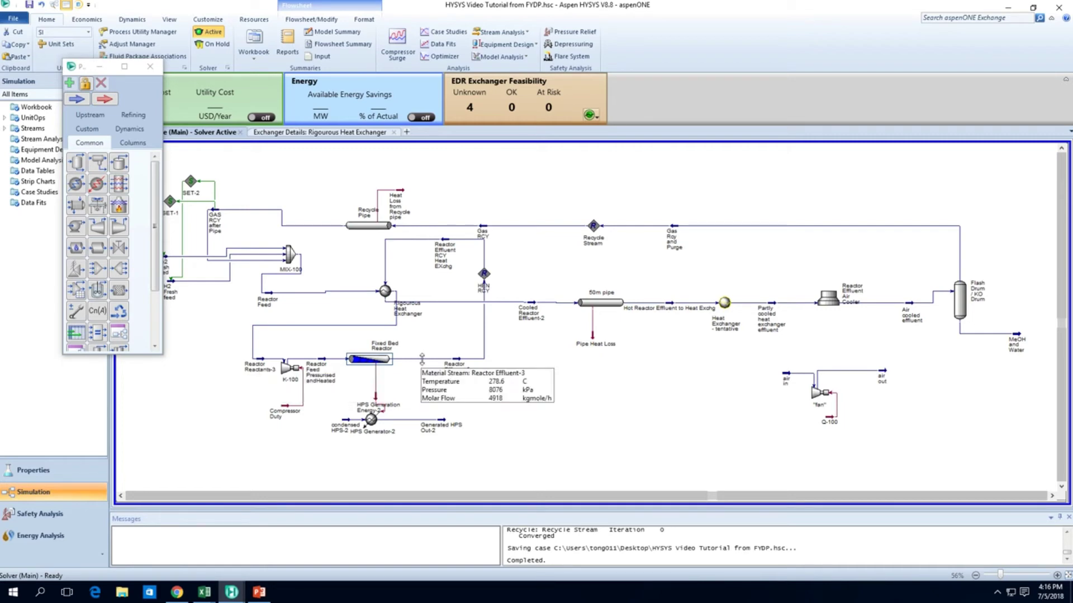
pyautogui.moveTo(374, 364)
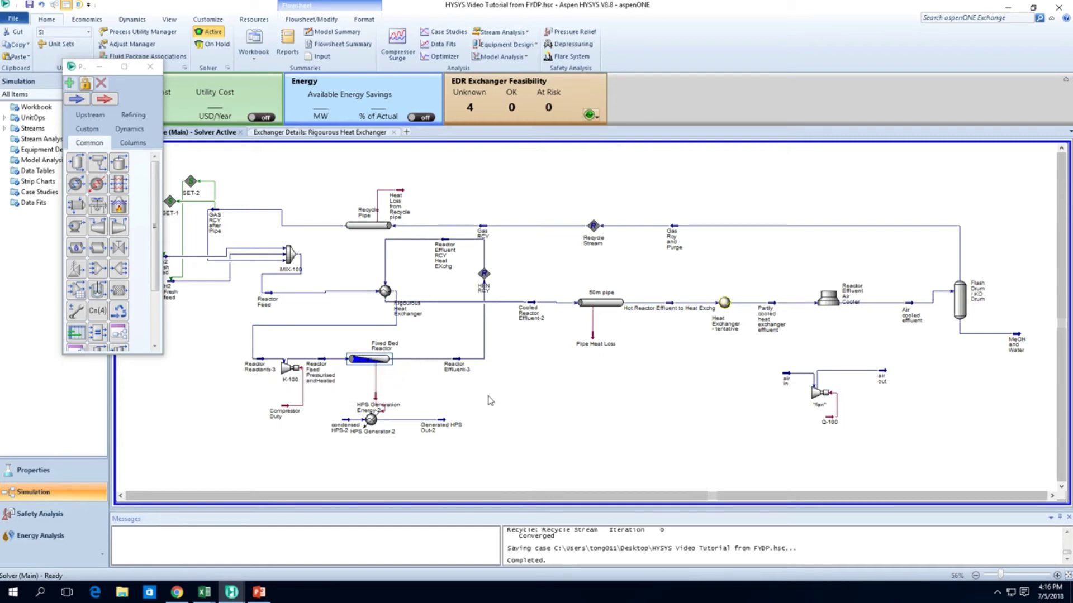
pyautogui.moveTo(339, 451); pyautogui.dragTo(490, 411)
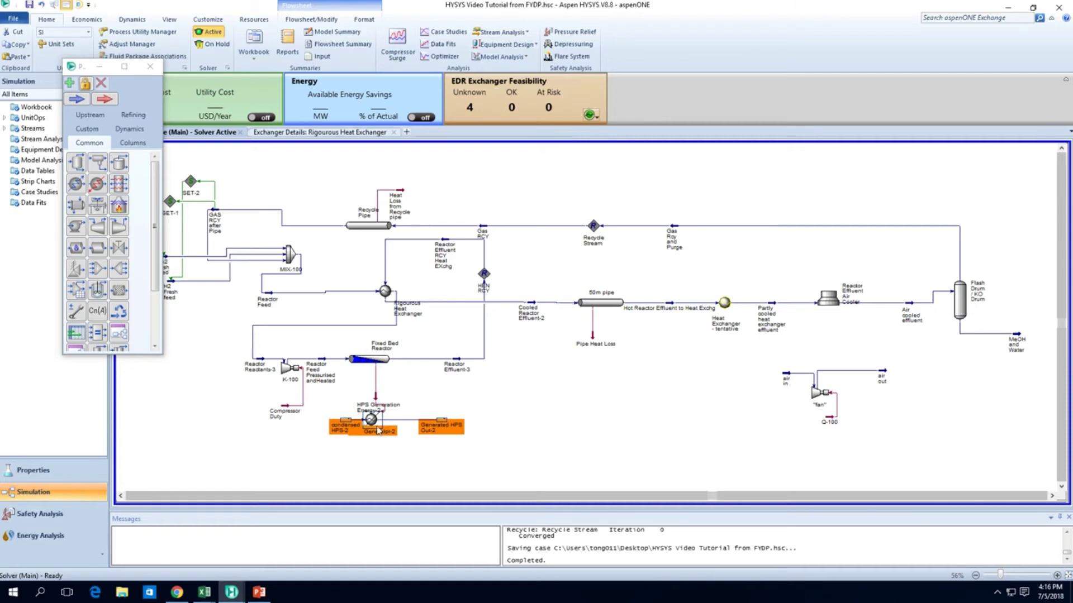
pyautogui.click(350, 438)
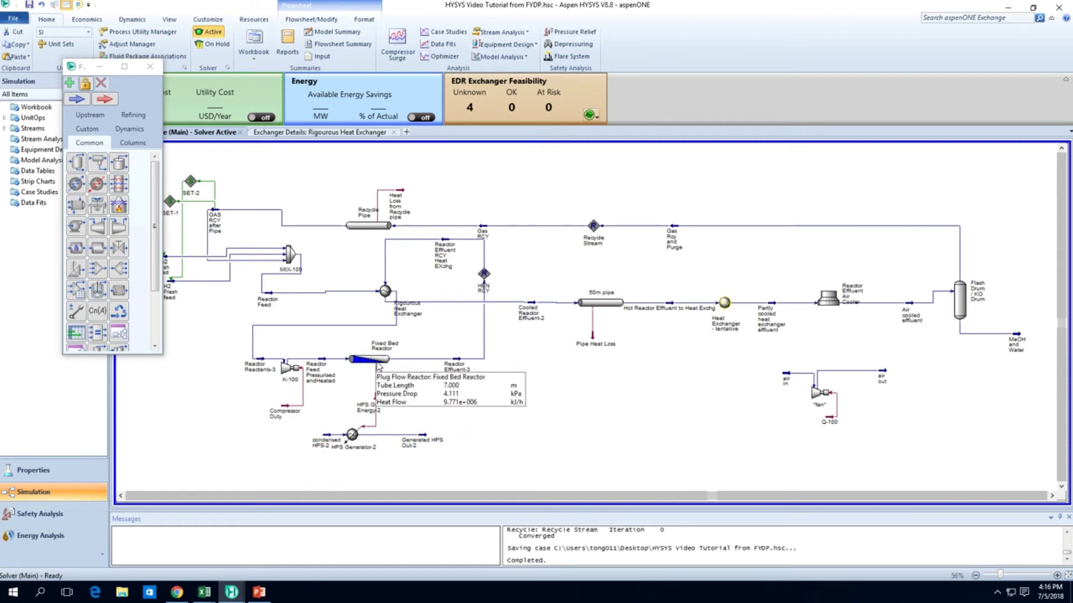
# Recheck the Fixed Bed Reactor's peak temperatures, view its reaction and design settings, and close it
pyautogui.doubleClick(373, 360)
pyautogui.click(231, 160)
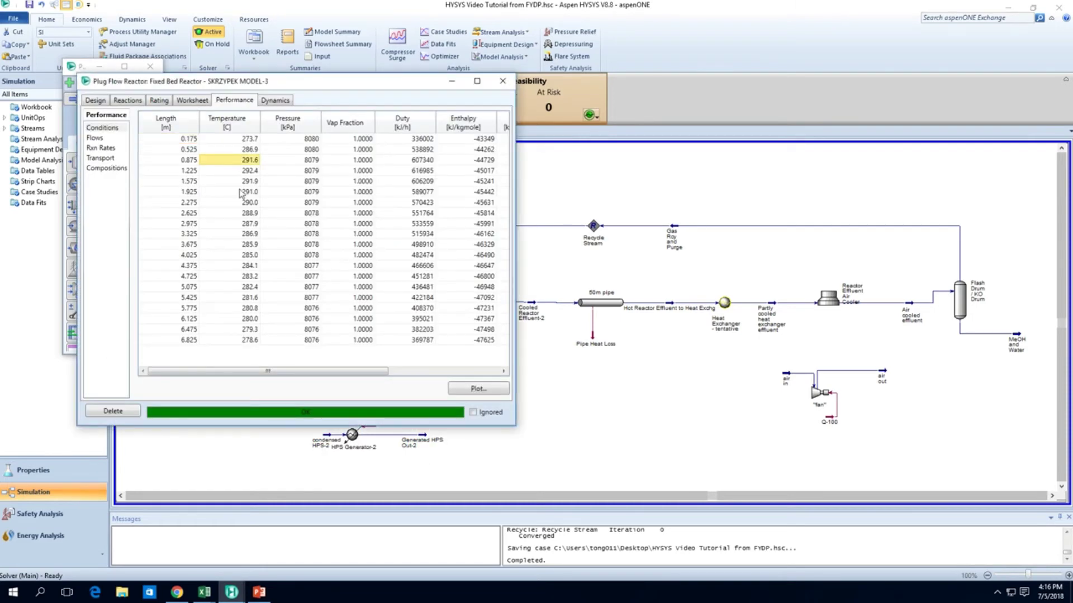
pyautogui.click(246, 183)
pyautogui.moveTo(450, 253)
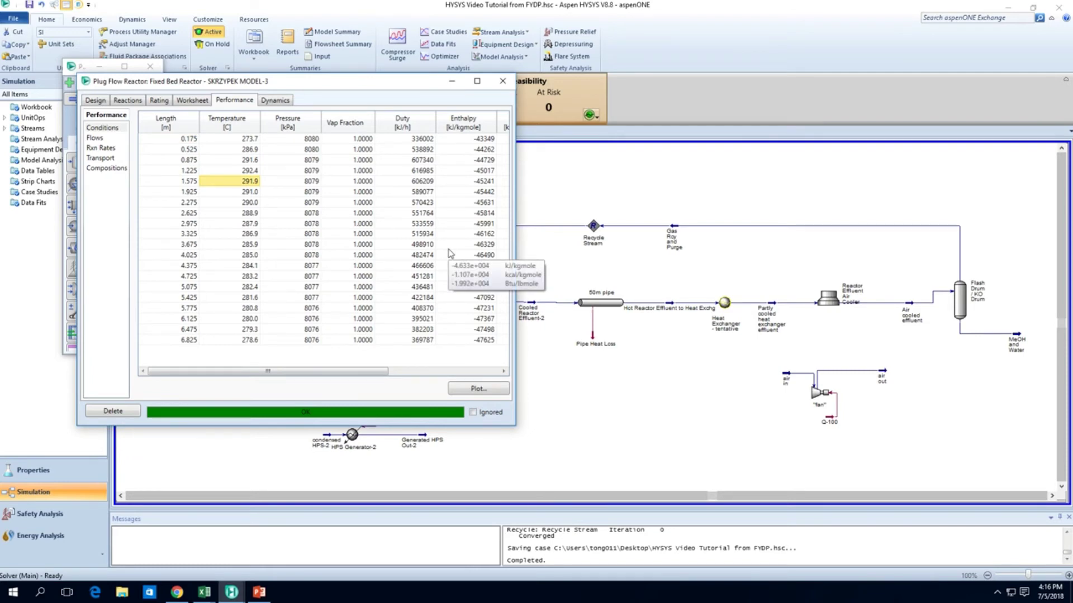
pyautogui.click(116, 101)
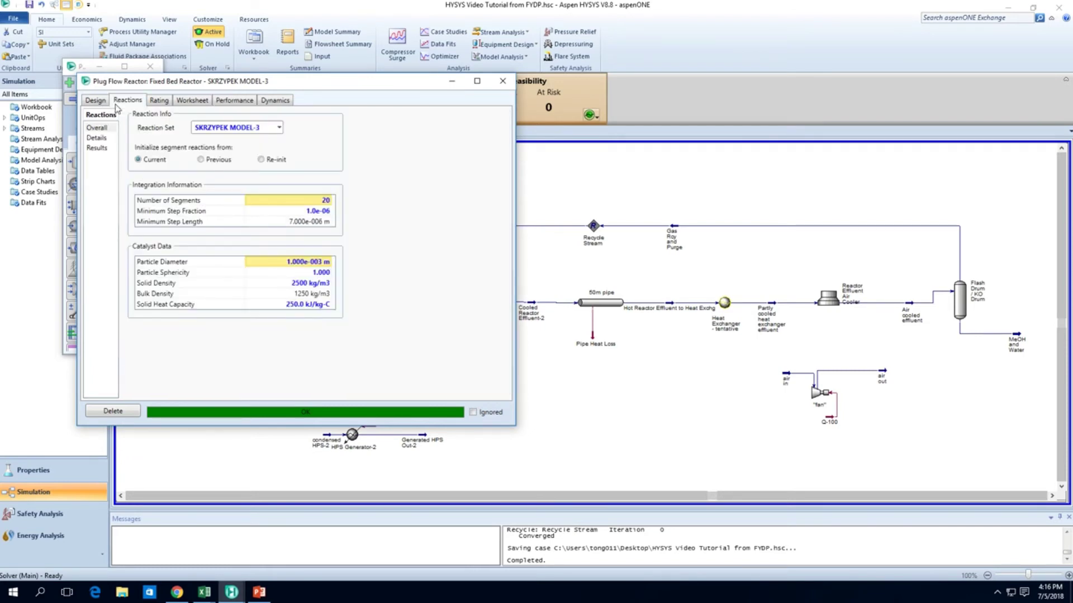
pyautogui.click(95, 101)
pyautogui.click(502, 81)
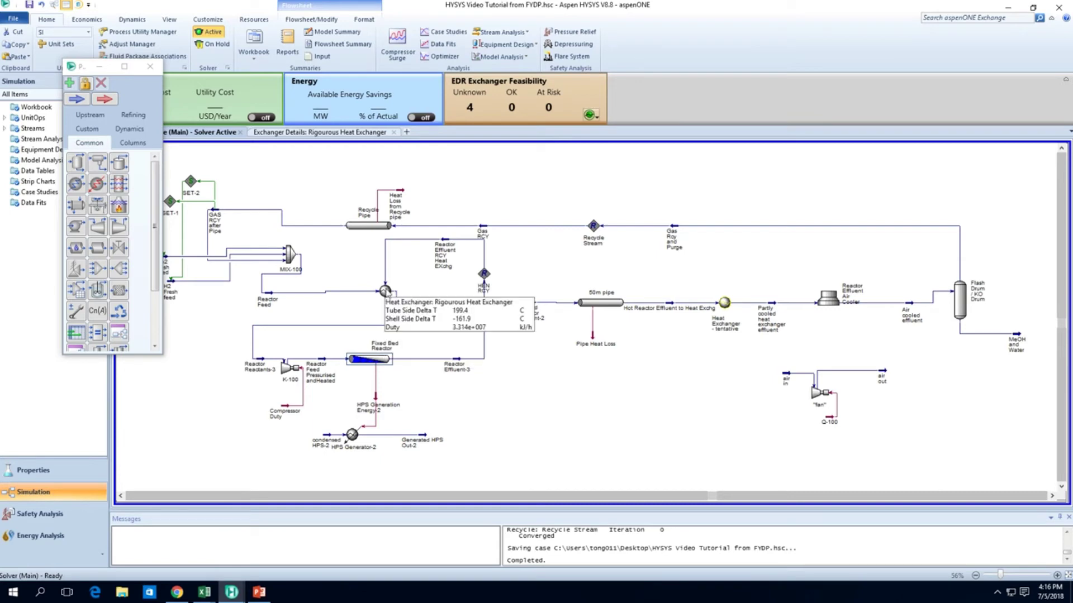
# Inspect the Rigourous Heat Exchanger's design parameters and close its window
pyautogui.moveTo(369, 325)
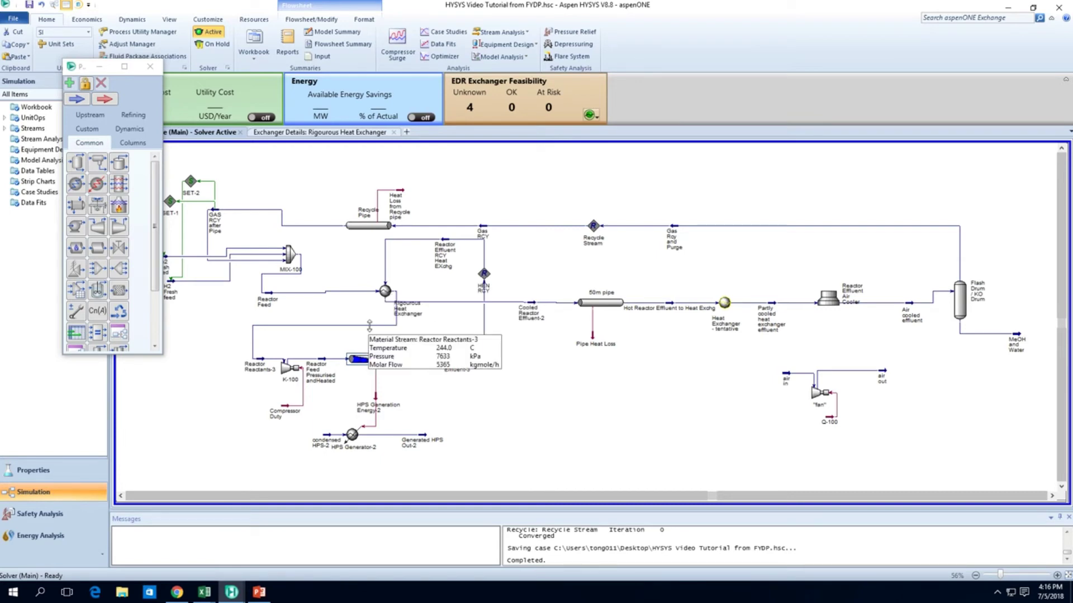
pyautogui.moveTo(321, 369)
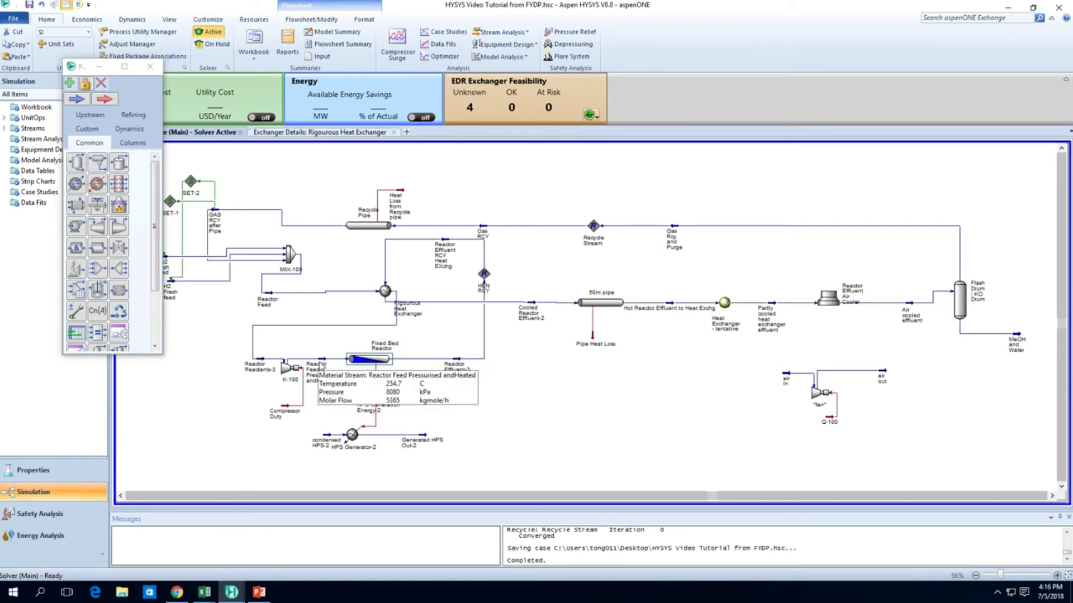
pyautogui.doubleClick(385, 291)
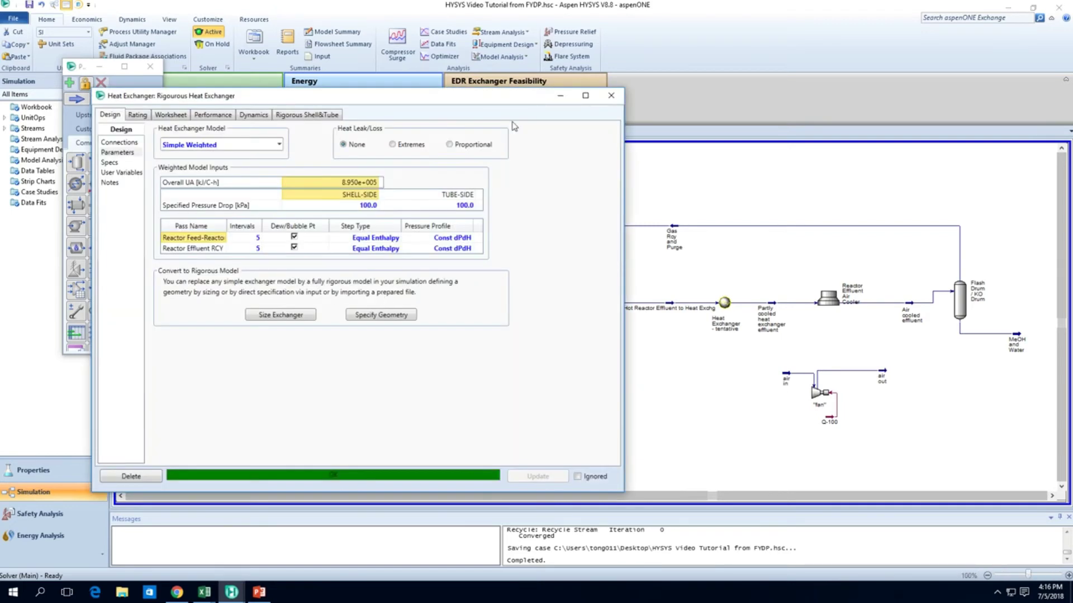
pyautogui.click(612, 95)
# Set the temperature of the Reactor Reactants-3 stream to 240 °C and close its window
pyautogui.doubleClick(265, 362)
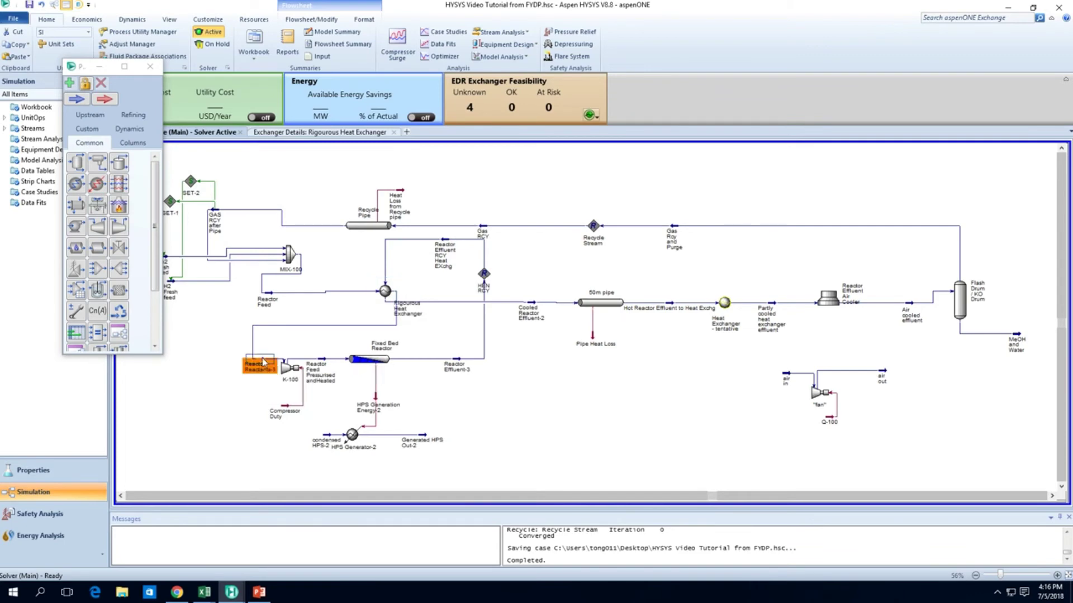
pyautogui.click(375, 166)
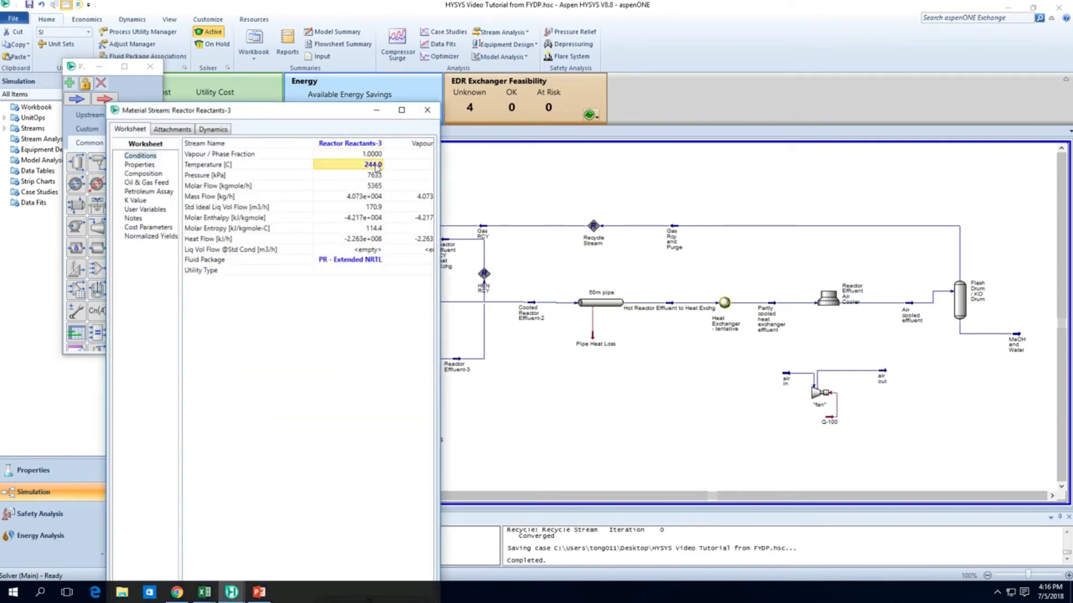
pyautogui.write('240')
pyautogui.press('Return')
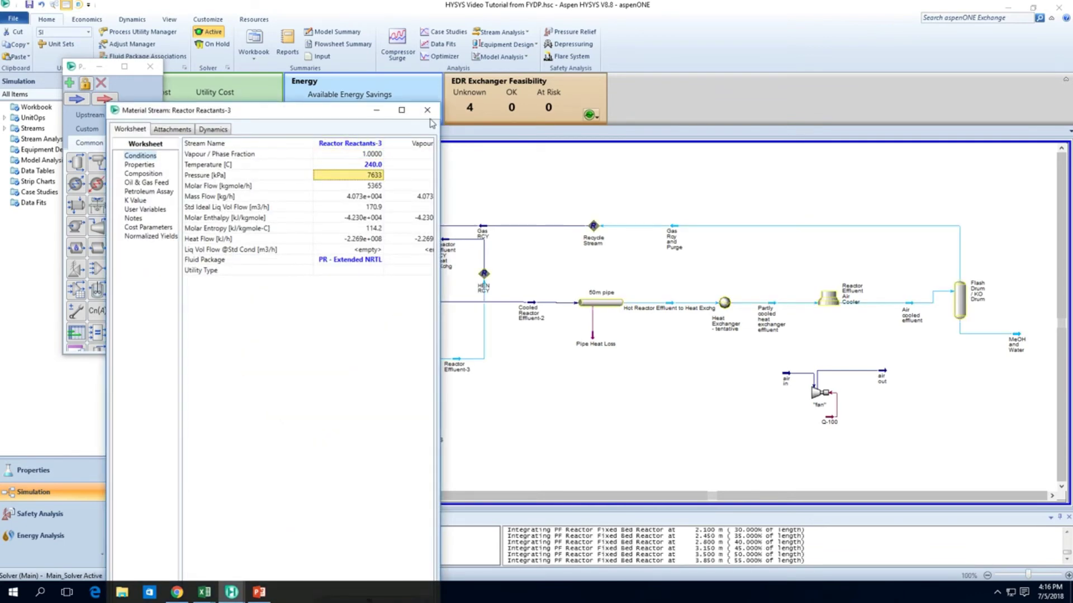
pyautogui.click(427, 111)
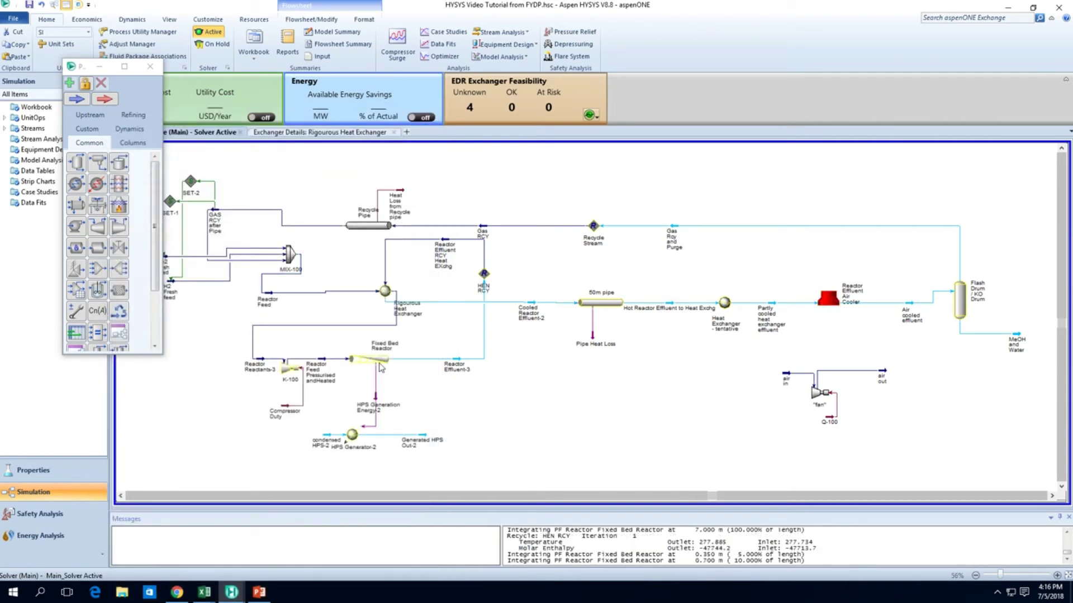
pyautogui.moveTo(380, 365)
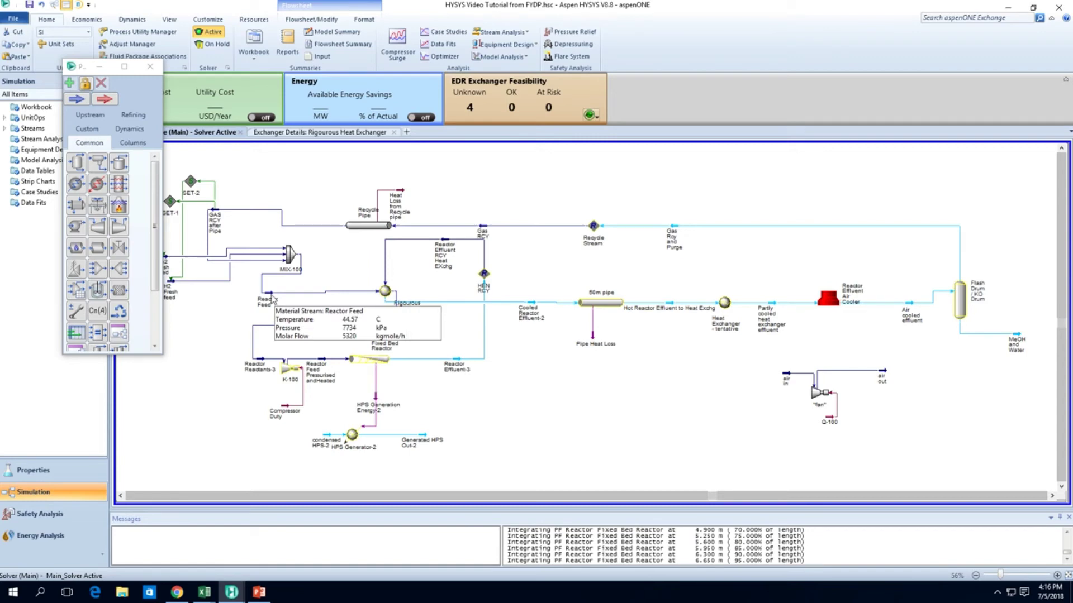
# Save the case and check the conditions of the pressurised reactor feed, Reactor Effluent-3 and Generated HPS Out-2 streams
pyautogui.hscroll(-3, 272, 297)
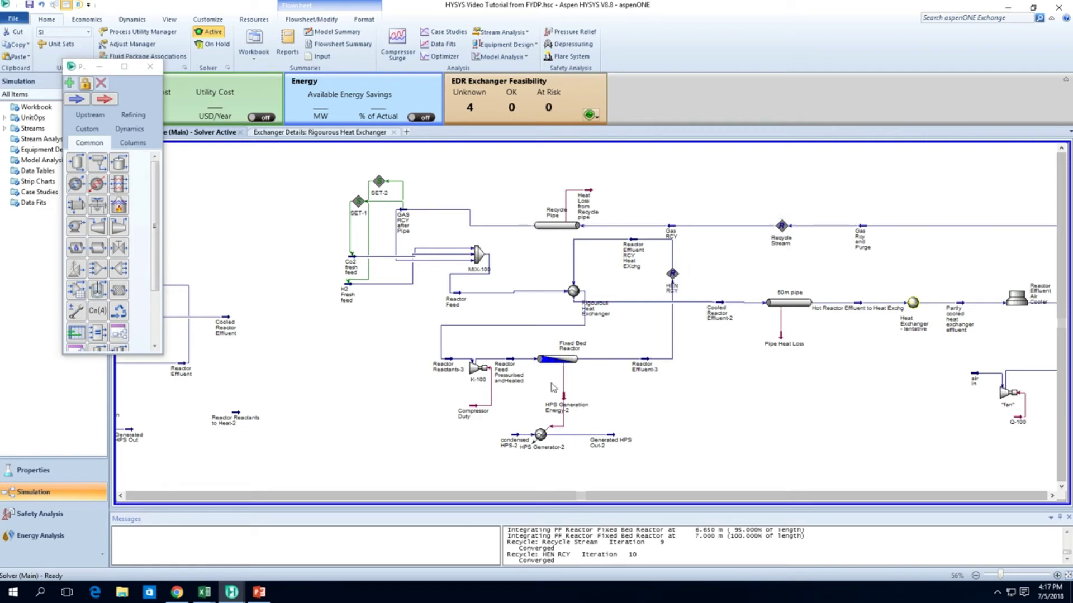
pyautogui.moveTo(512, 365)
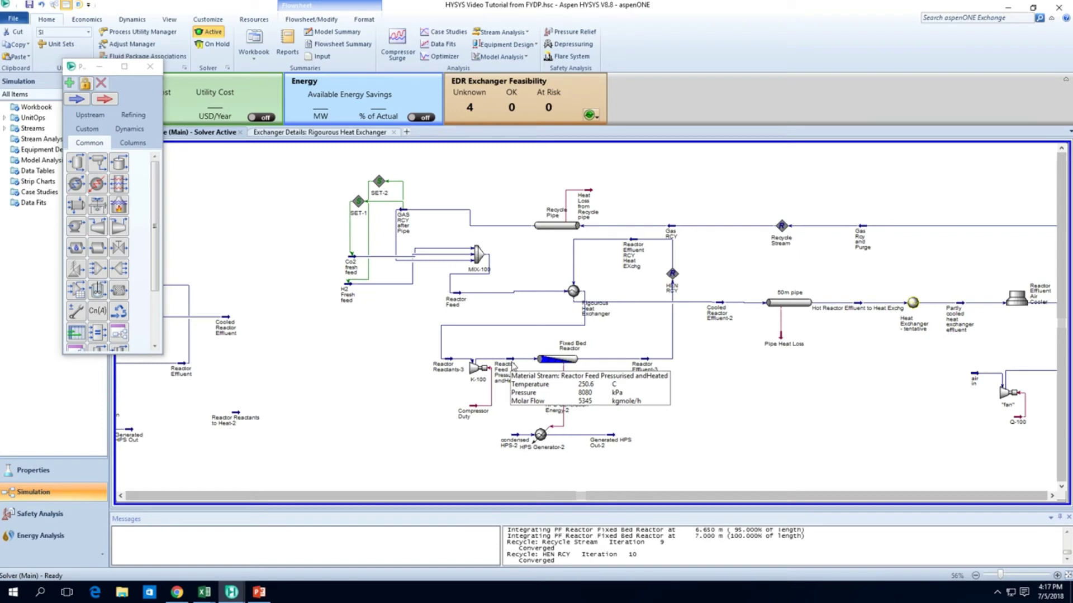
pyautogui.hotkey('ctrl', 's')
pyautogui.moveTo(646, 369)
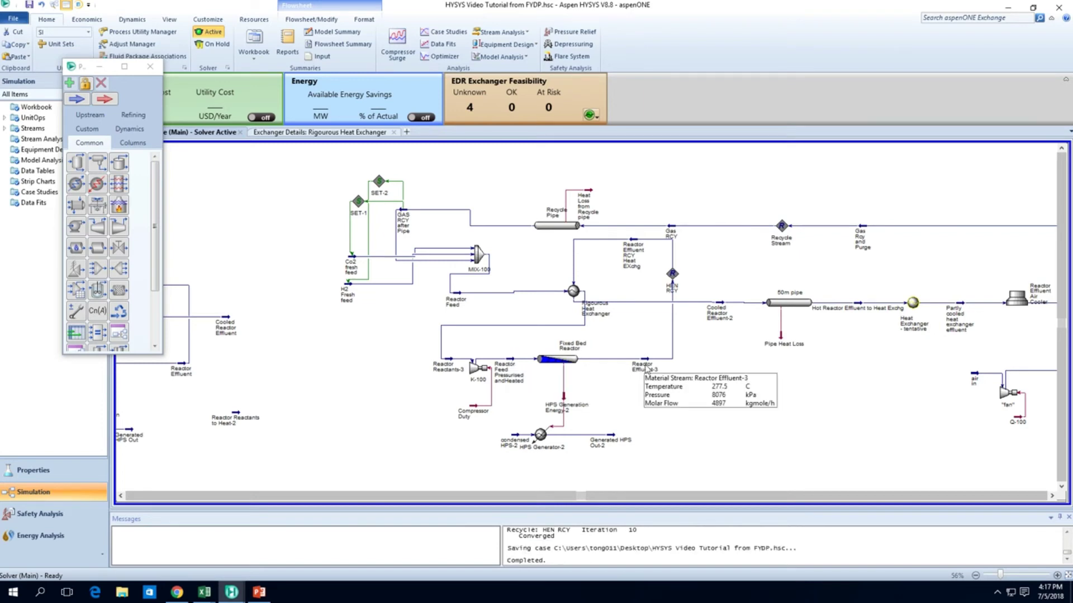
pyautogui.scroll(4, 646, 369)
pyautogui.moveTo(595, 430)
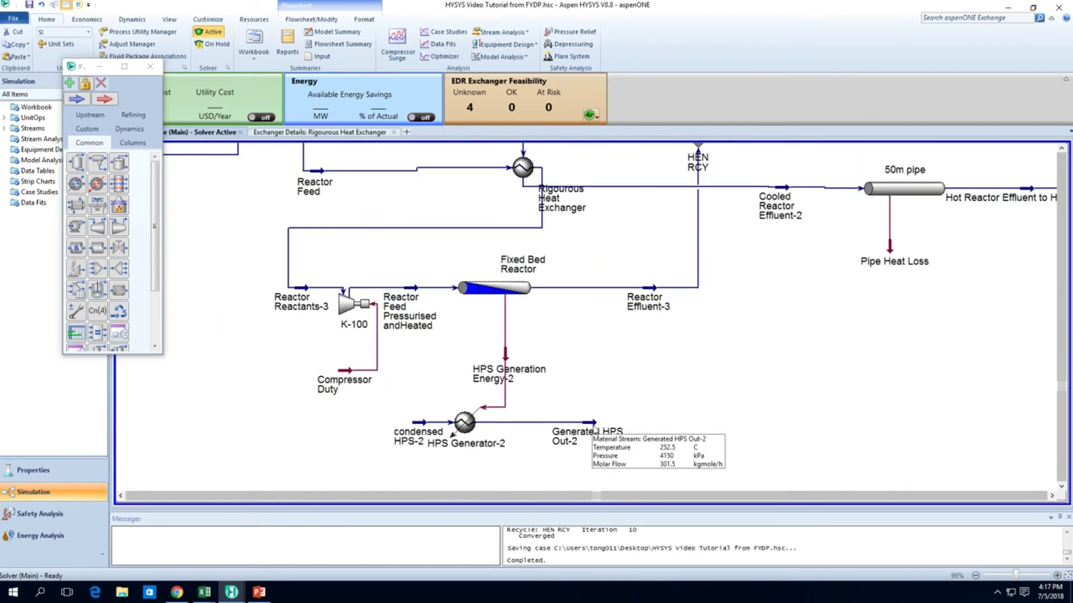
# Review the temperature profile along the Fixed Bed Reactor's length, focusing on the peak region, and close its window
pyautogui.scroll(3, 514, 312)
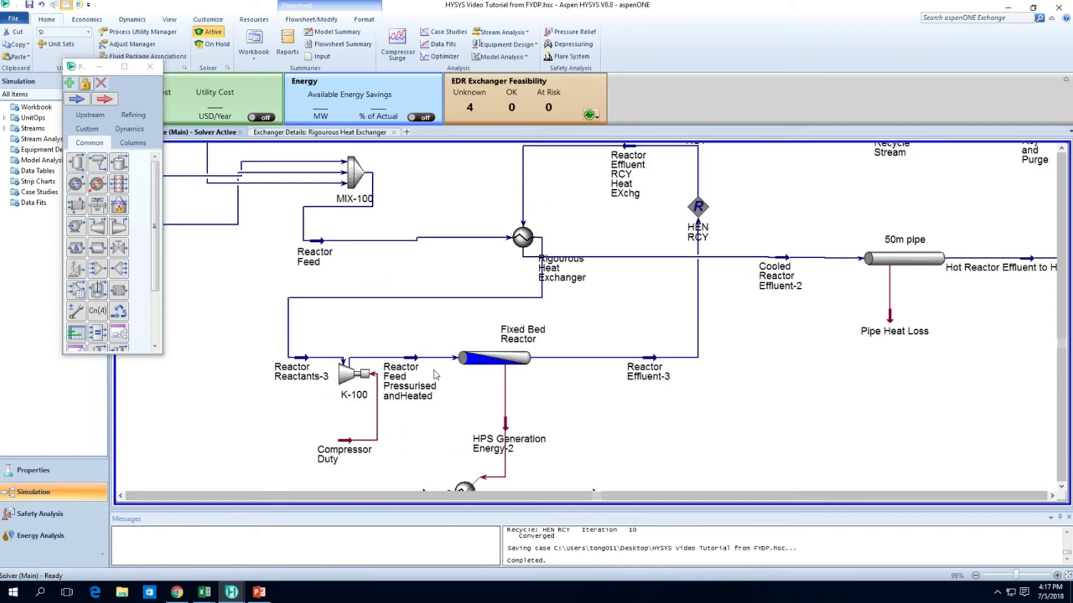
pyautogui.doubleClick(473, 362)
pyautogui.click(278, 144)
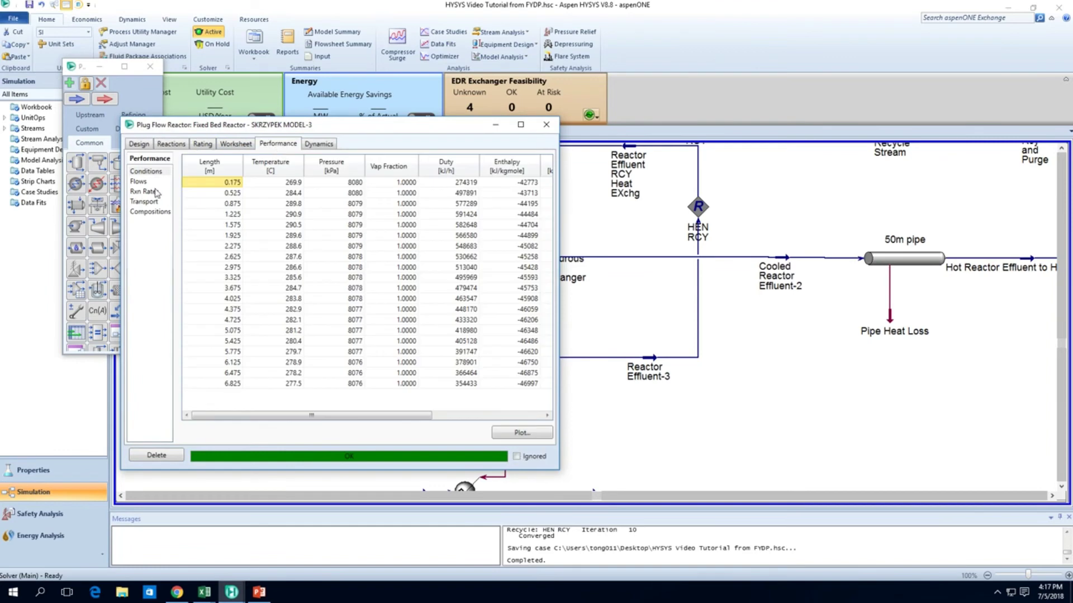
pyautogui.moveTo(290, 213); pyautogui.dragTo(298, 247)
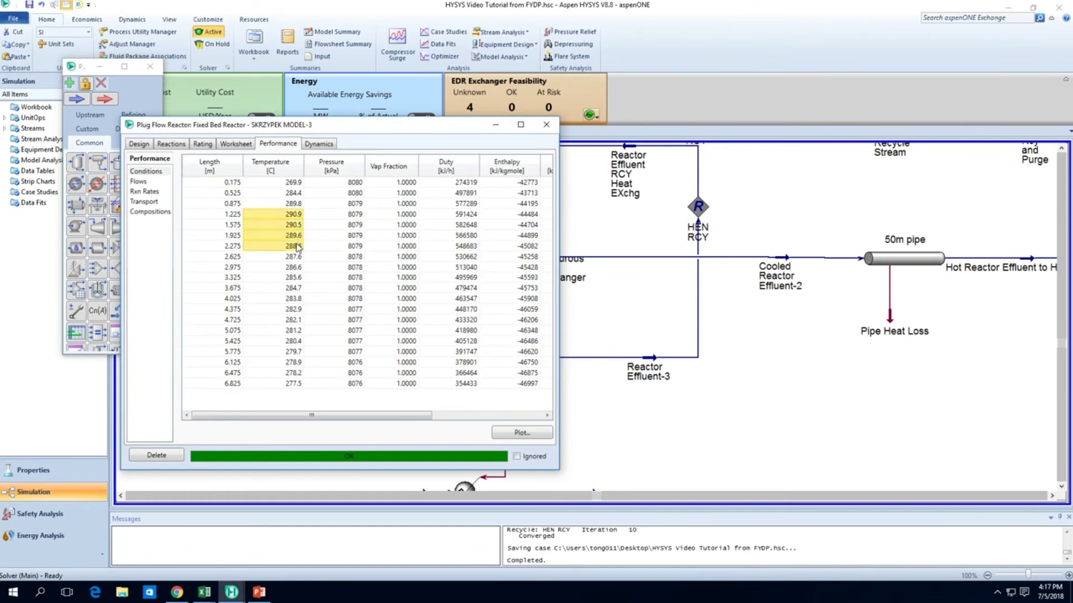
pyautogui.click(423, 301)
pyautogui.moveTo(444, 340)
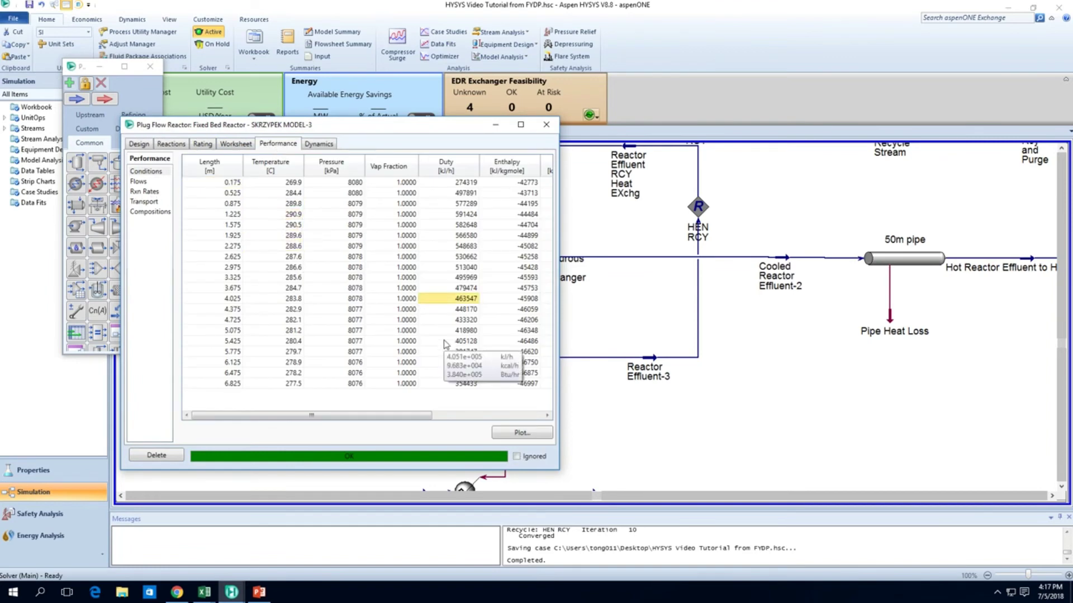
pyautogui.moveTo(300, 215); pyautogui.dragTo(301, 235)
pyautogui.click(320, 309)
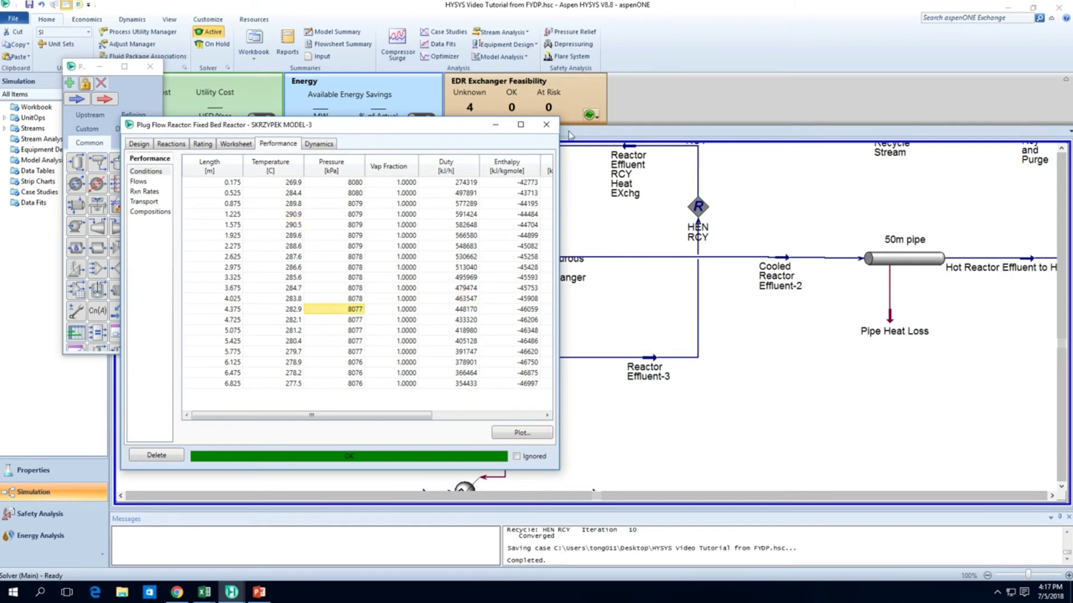
pyautogui.click(546, 124)
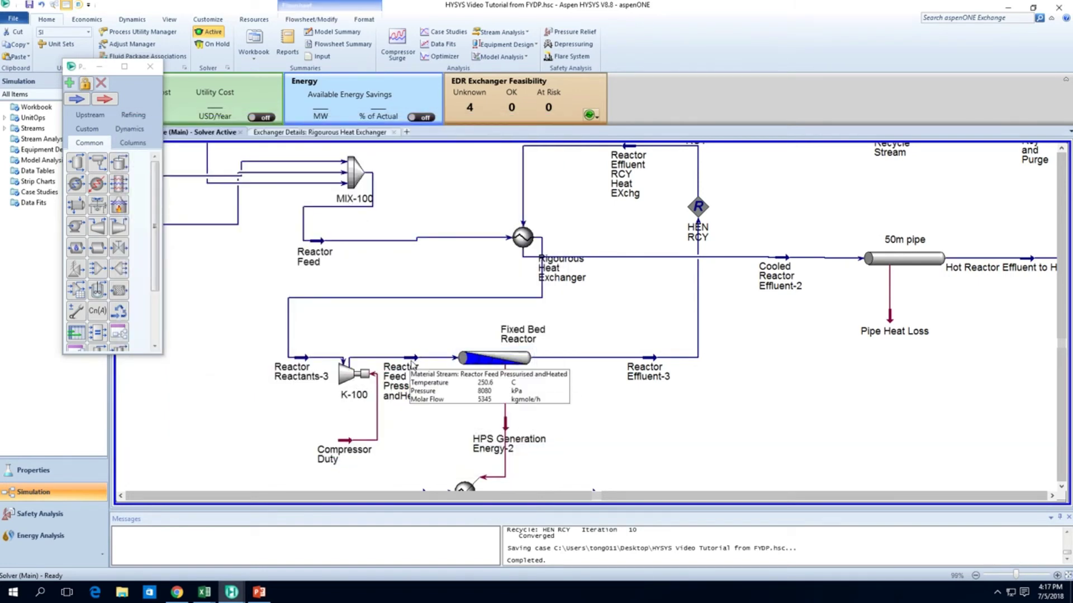
# Reopen the Fixed Bed Reactor to recheck its hottest segments in the performance results, and close it again
pyautogui.doubleClick(474, 363)
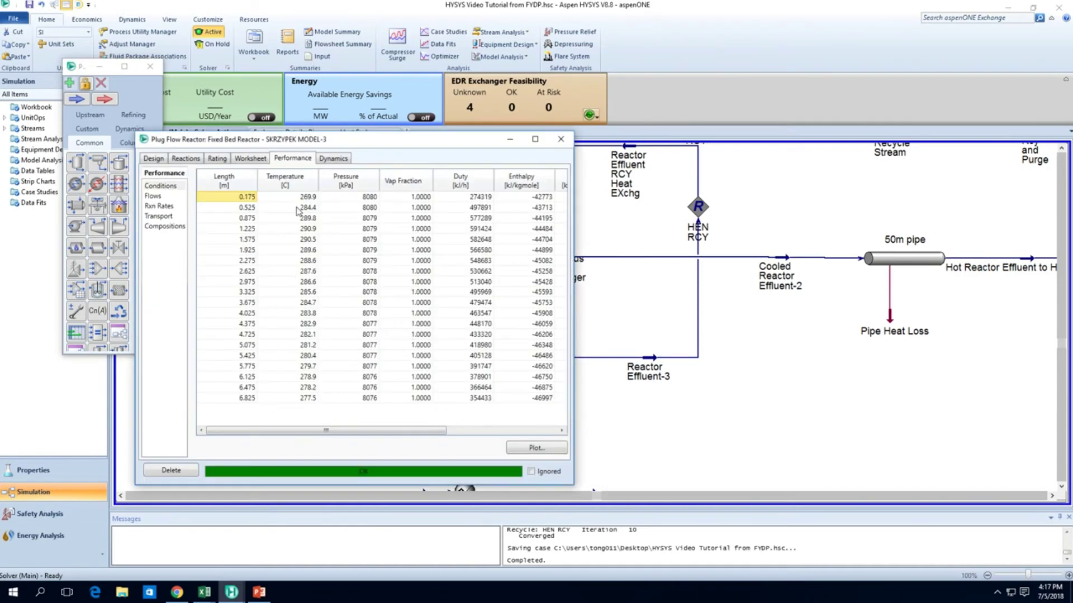
pyautogui.moveTo(297, 208); pyautogui.dragTo(311, 250)
pyautogui.click(386, 324)
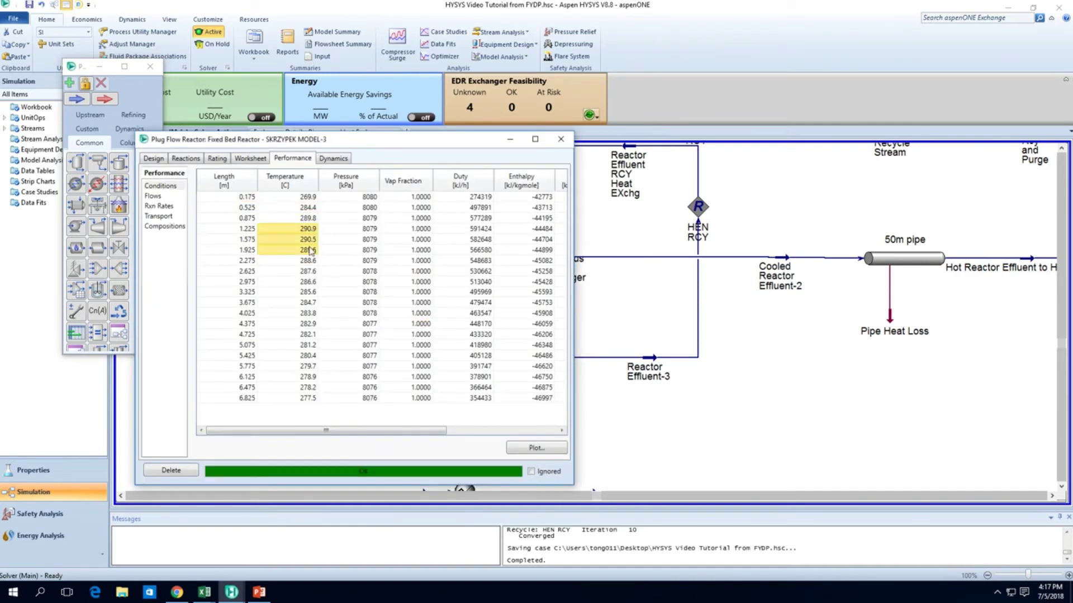
pyautogui.click(299, 239)
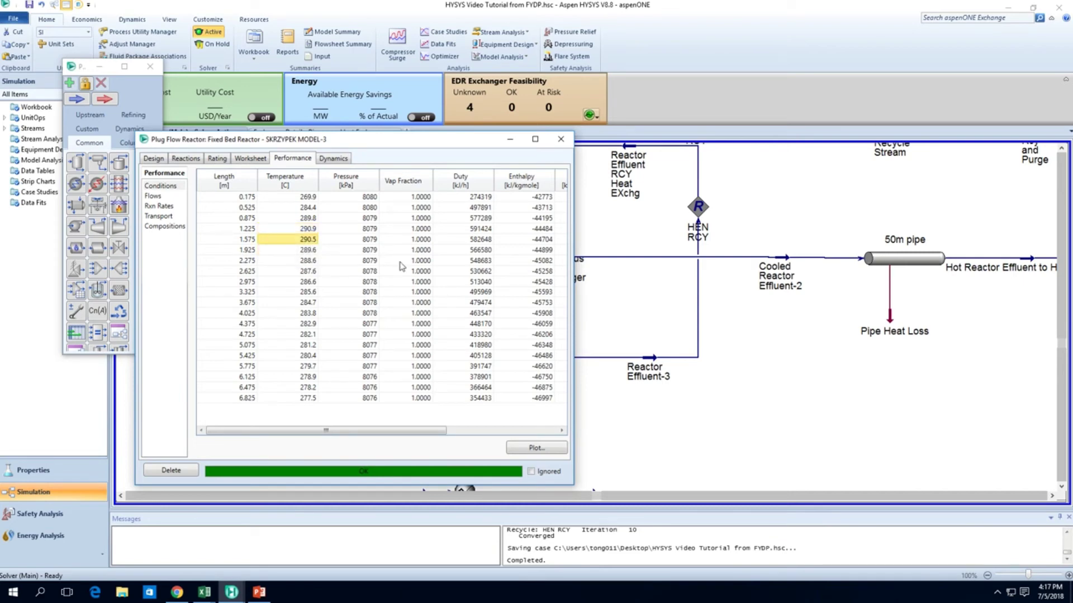
pyautogui.click(559, 139)
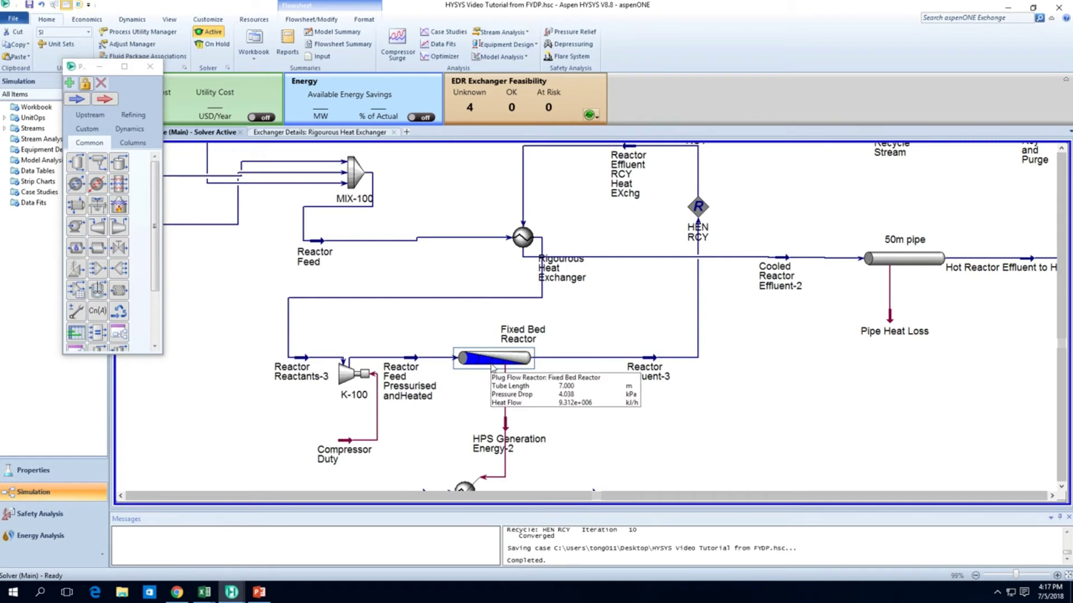
# Set the Fixed Bed Reactor's heat medium mole flow to 302 kgmole/h in its heat transfer settings and close its window
pyautogui.hscroll(3, 562, 405)
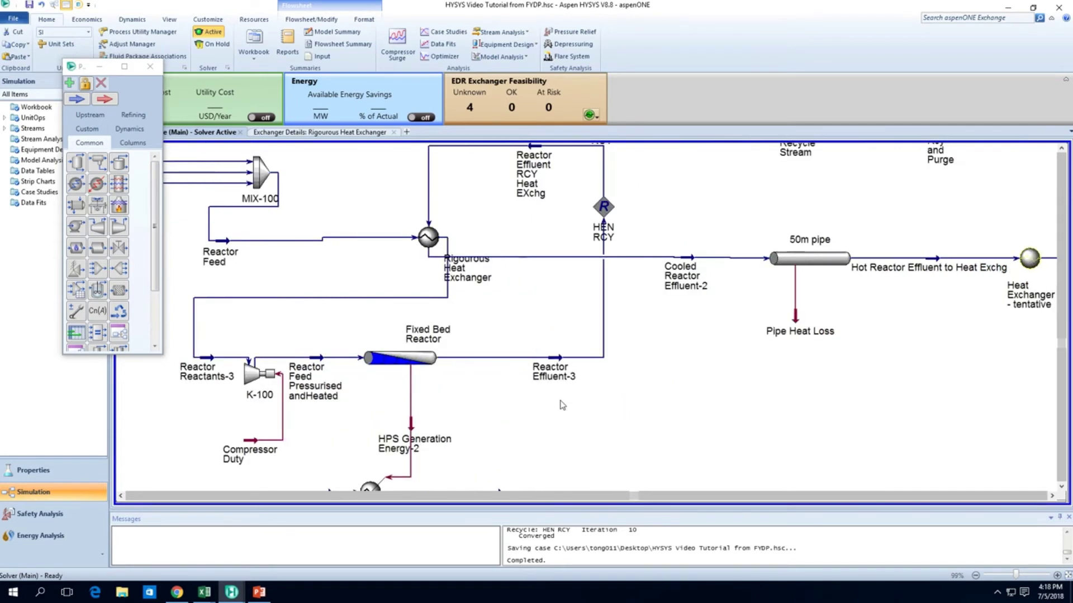
pyautogui.scroll(-3, 562, 405)
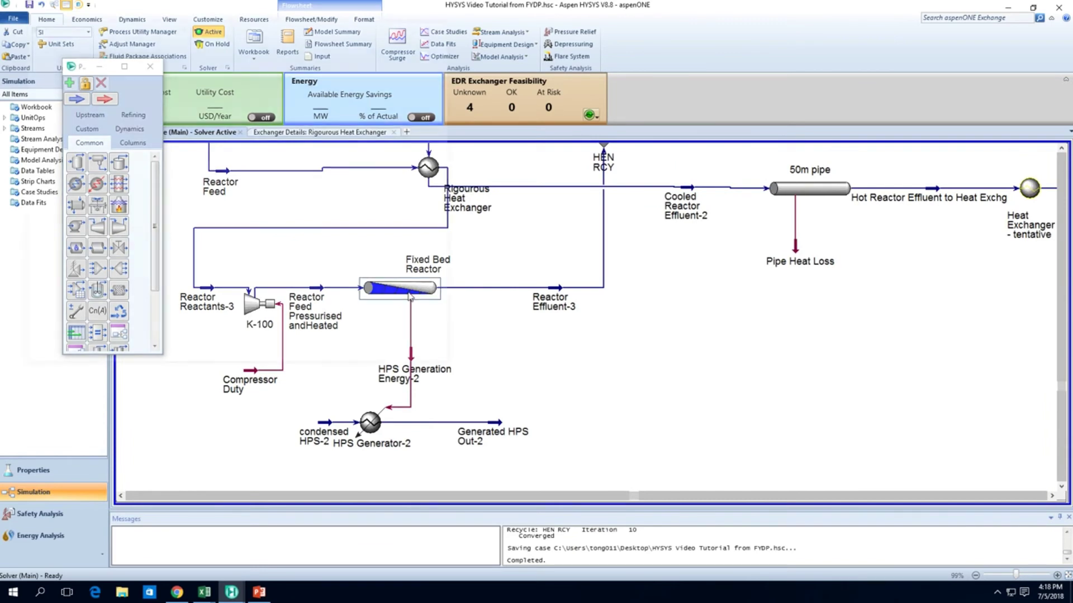
pyautogui.doubleClick(409, 296)
pyautogui.click(69, 45)
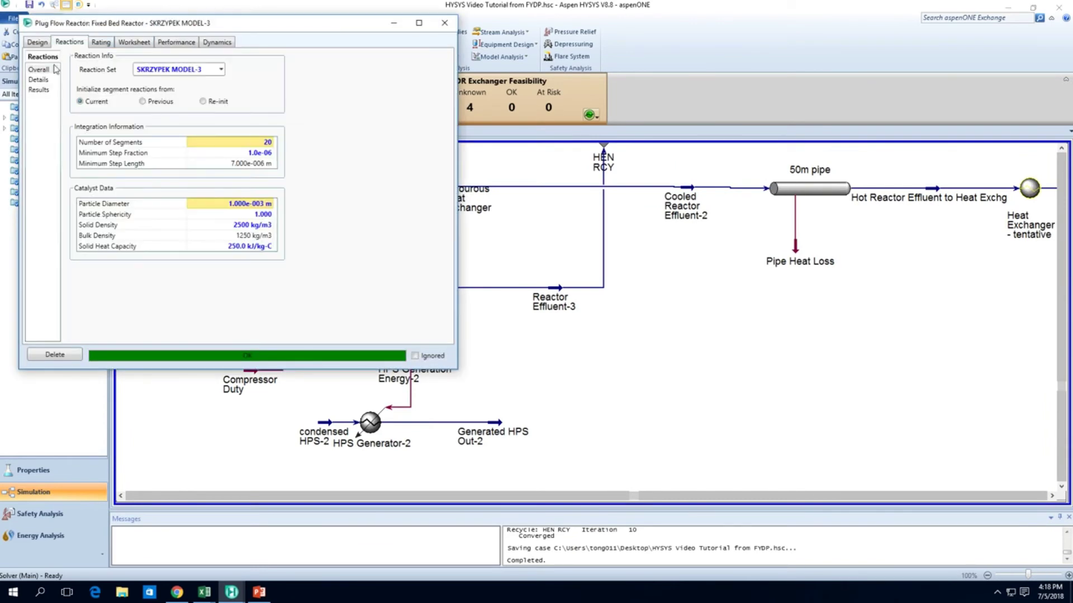
pyautogui.click(37, 42)
pyautogui.click(49, 90)
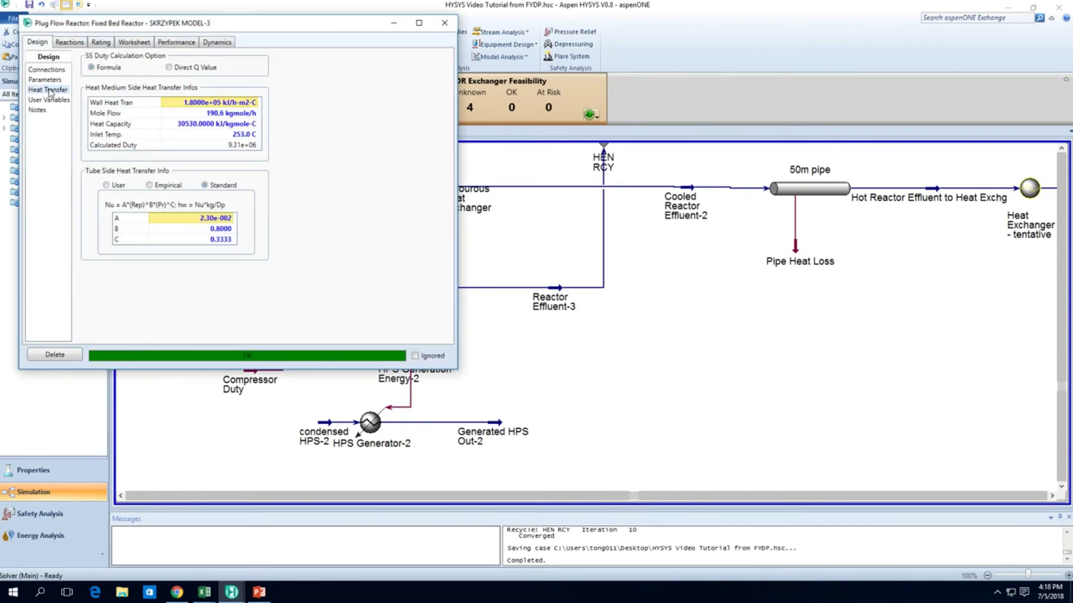
pyautogui.click(246, 114)
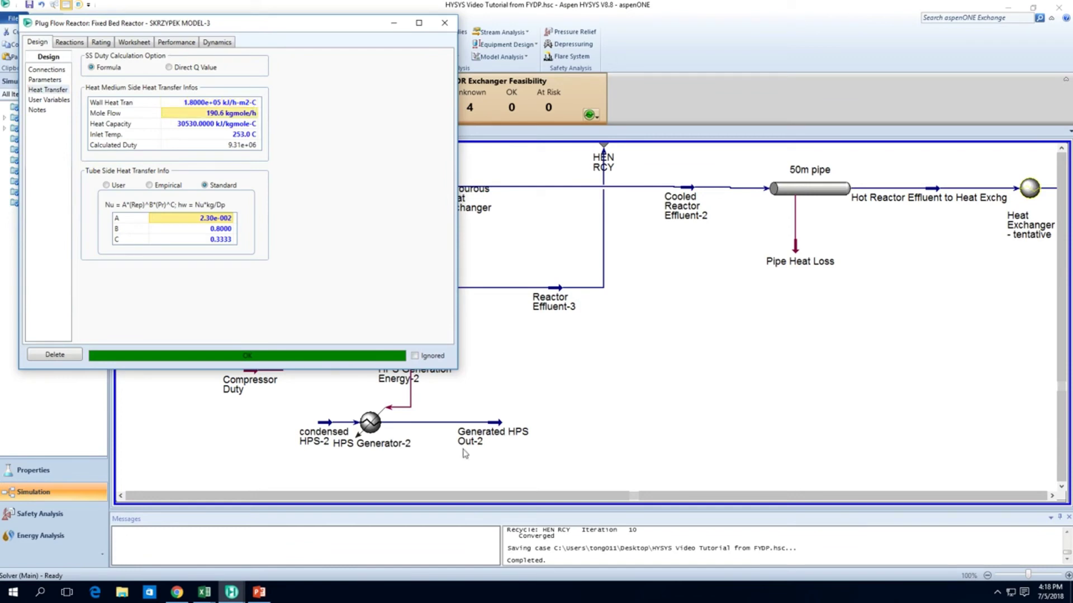
pyautogui.click(329, 425)
pyautogui.click(222, 117)
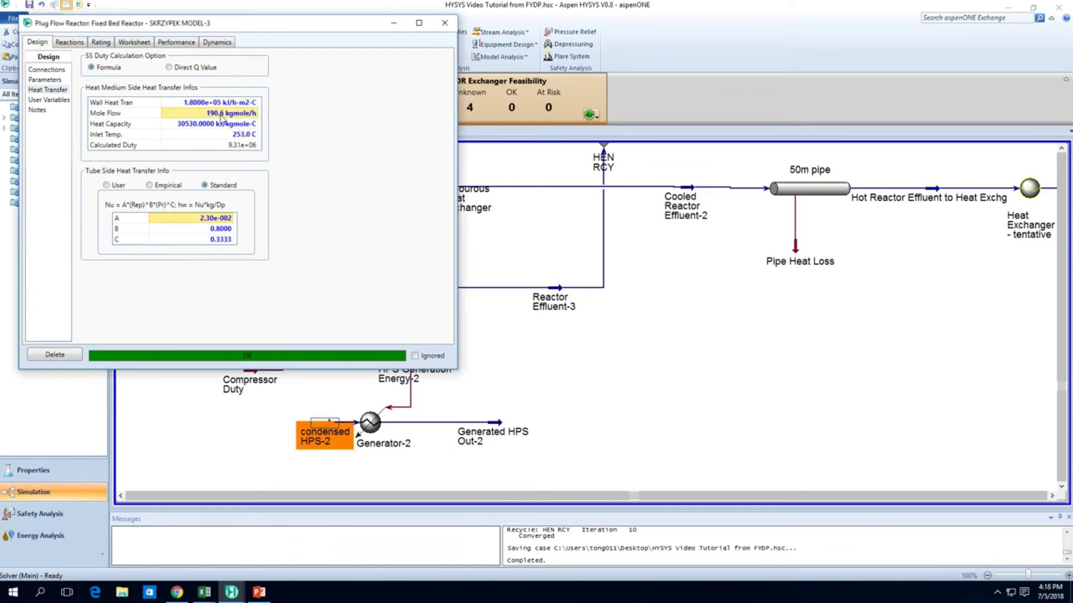
pyautogui.write('302')
pyautogui.press('Return')
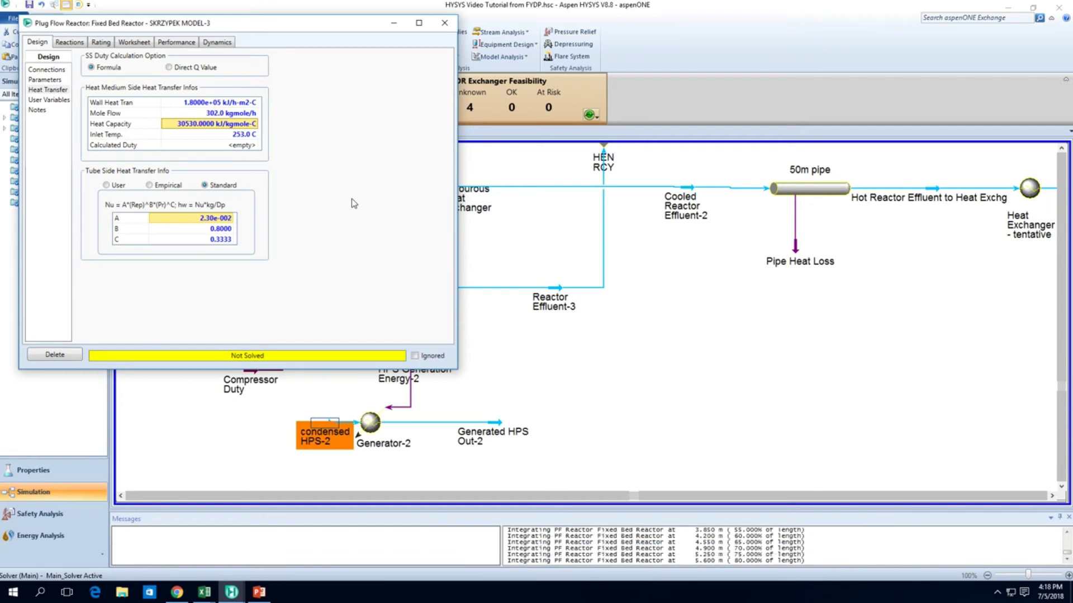
pyautogui.click(444, 23)
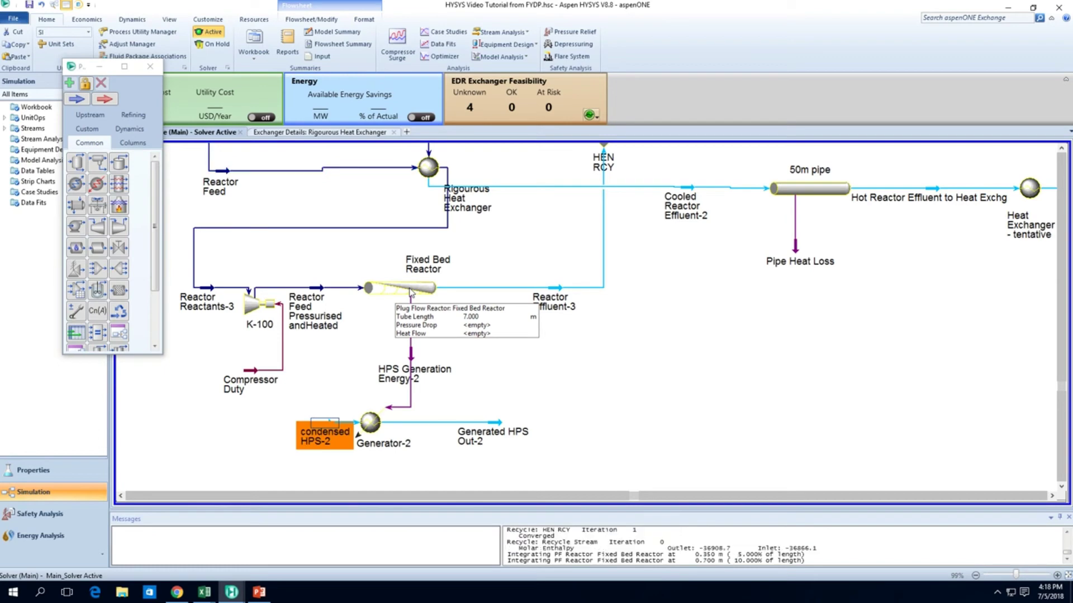
# Inspect the conditions and component molar flows of the Reactor Feed Pressurised andHeated stream and close its window
pyautogui.scroll(-5, 589, 362)
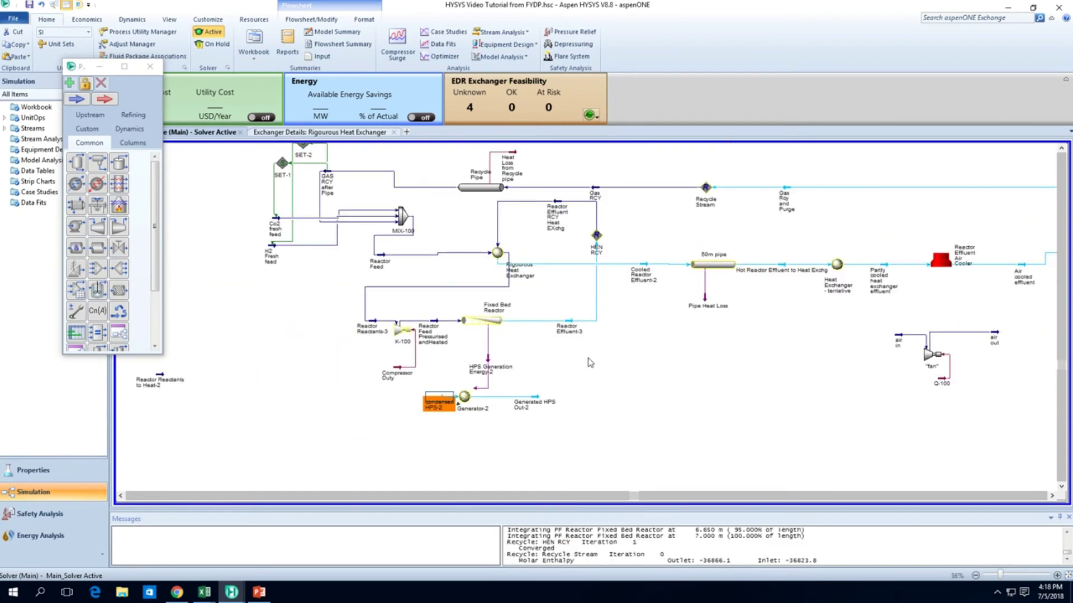
pyautogui.moveTo(497, 256)
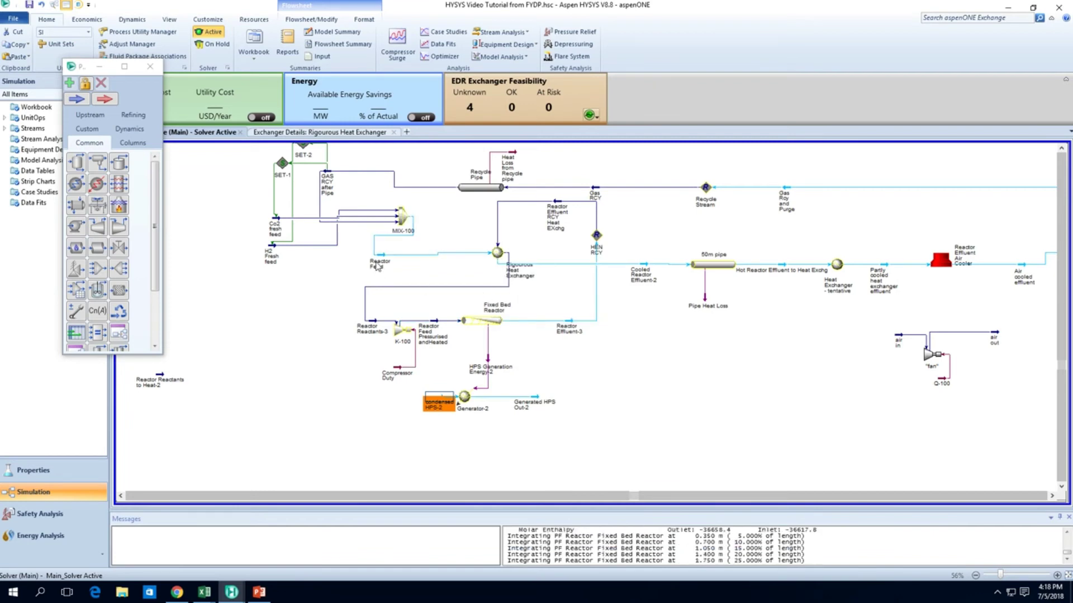
pyautogui.moveTo(379, 265)
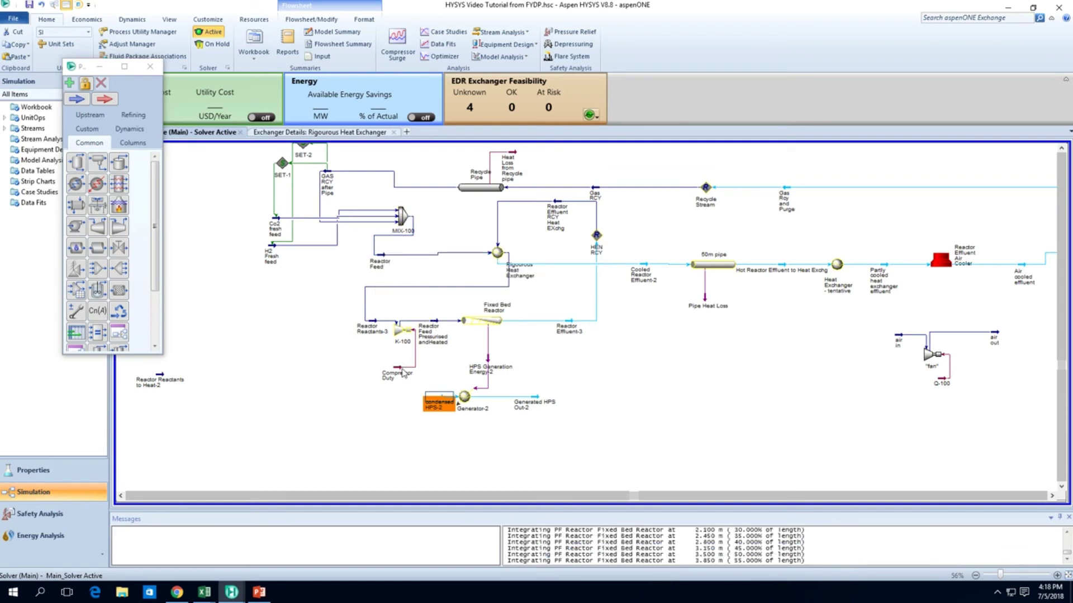
pyautogui.moveTo(399, 372)
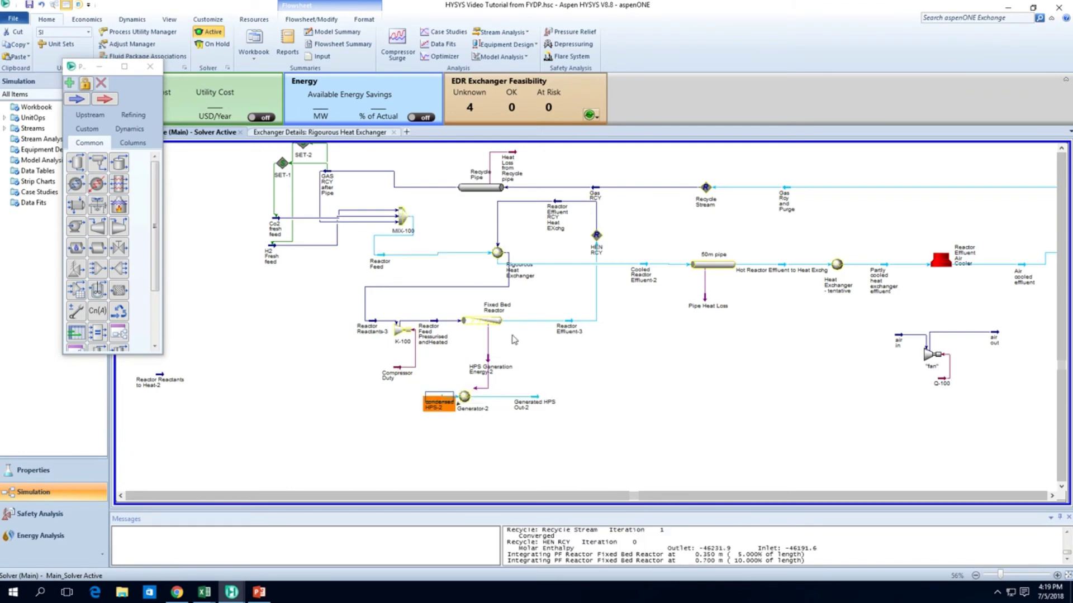
pyautogui.doubleClick(435, 331)
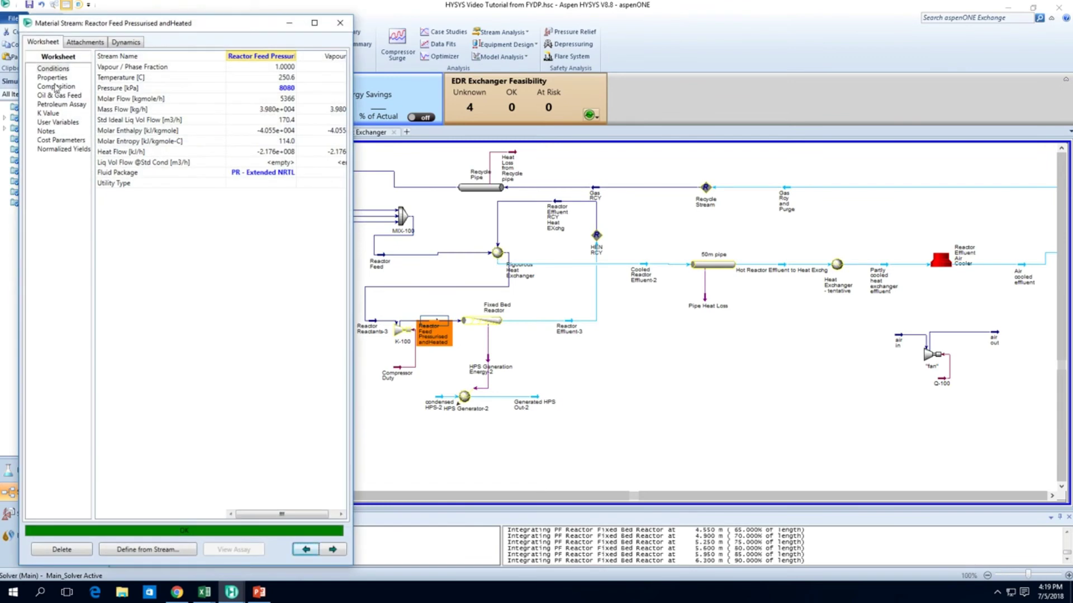
pyautogui.click(56, 87)
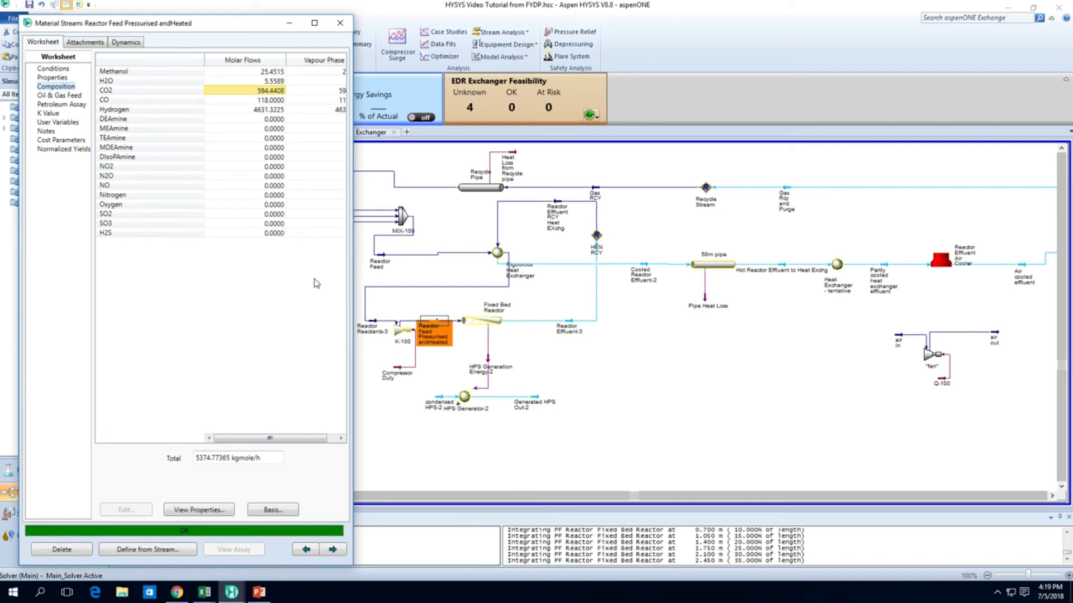
pyautogui.click(340, 23)
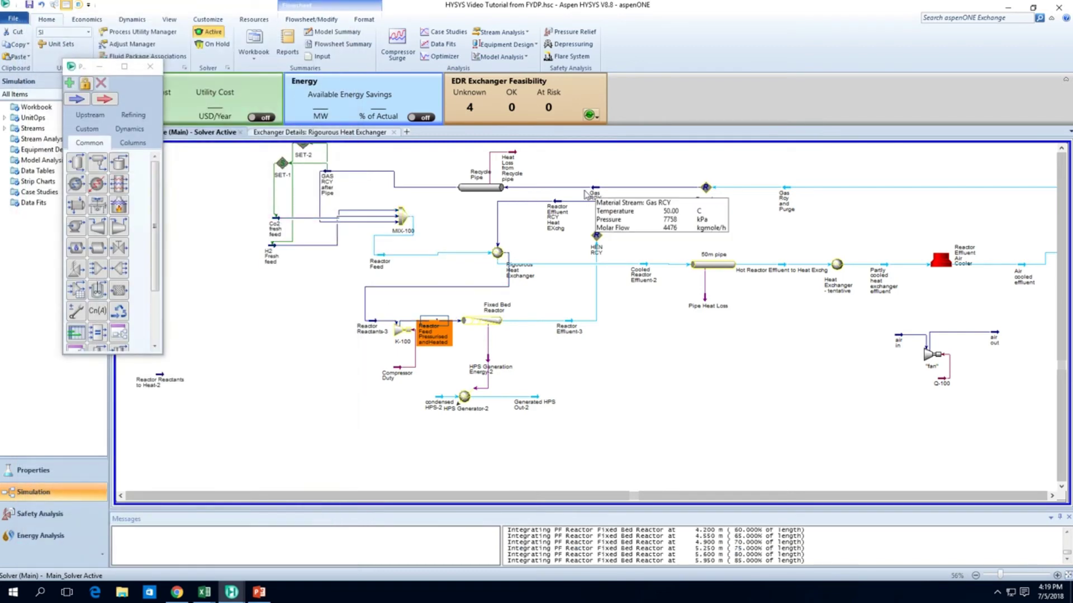
# Put the solver on hold and display the composition of the Reactor Effluent RCY Heat EXchg stream
pyautogui.click(215, 45)
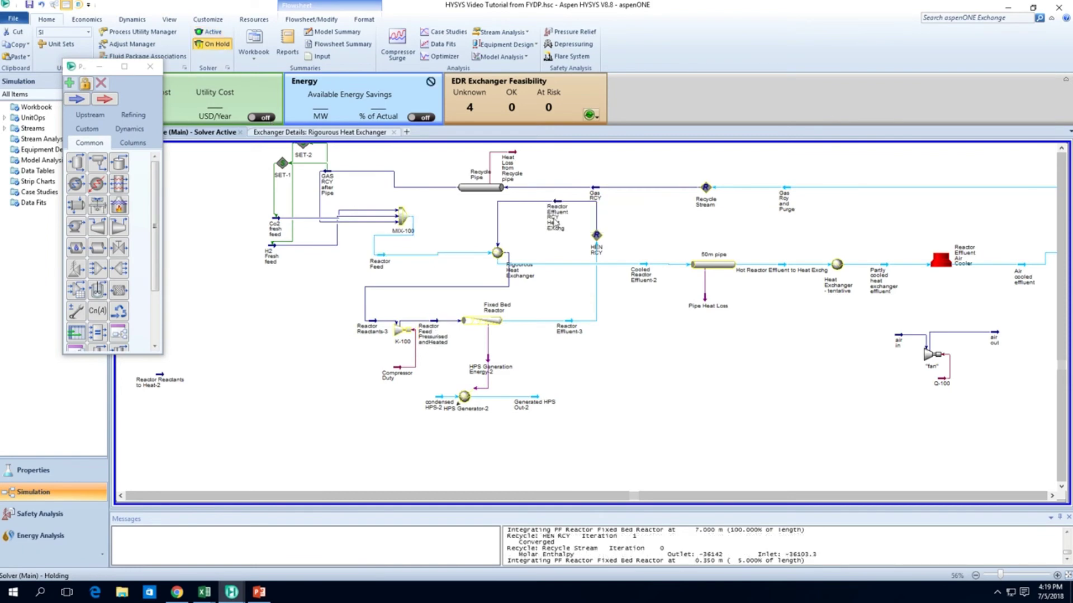
pyautogui.doubleClick(559, 211)
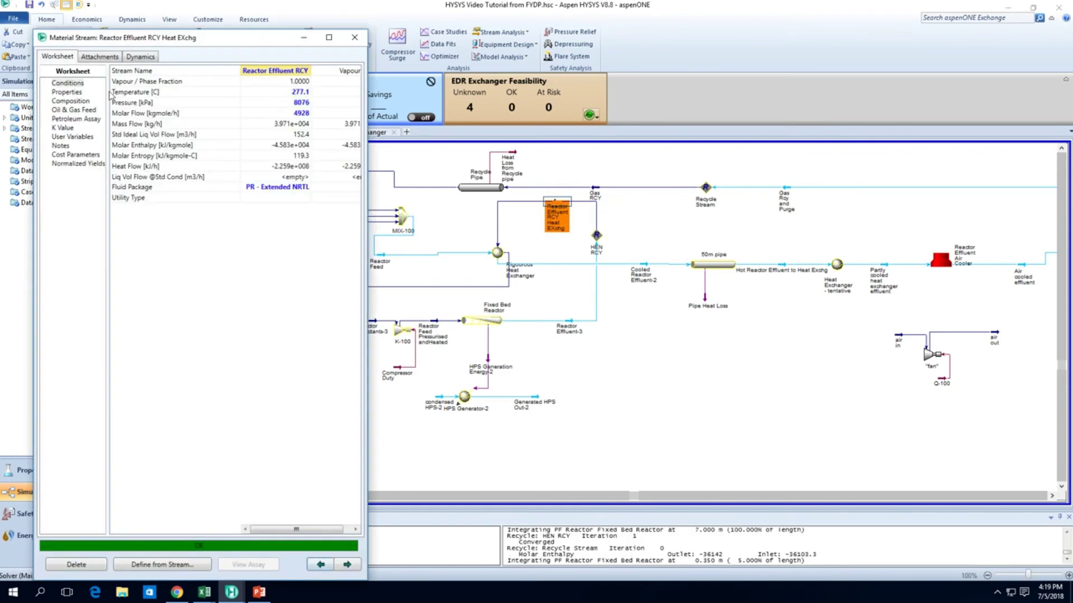
pyautogui.click(81, 103)
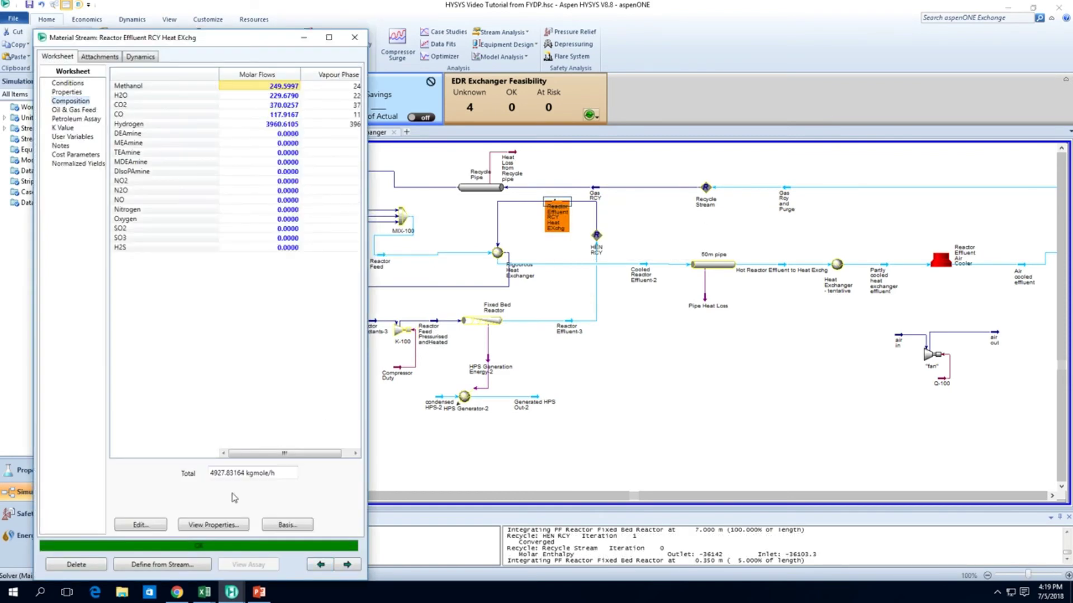
# Try to set the CO2 mole flow of the Reactor Effluent RCY Heat EXchg stream to 300 kgmole/h
pyautogui.click(284, 106)
pyautogui.click(140, 525)
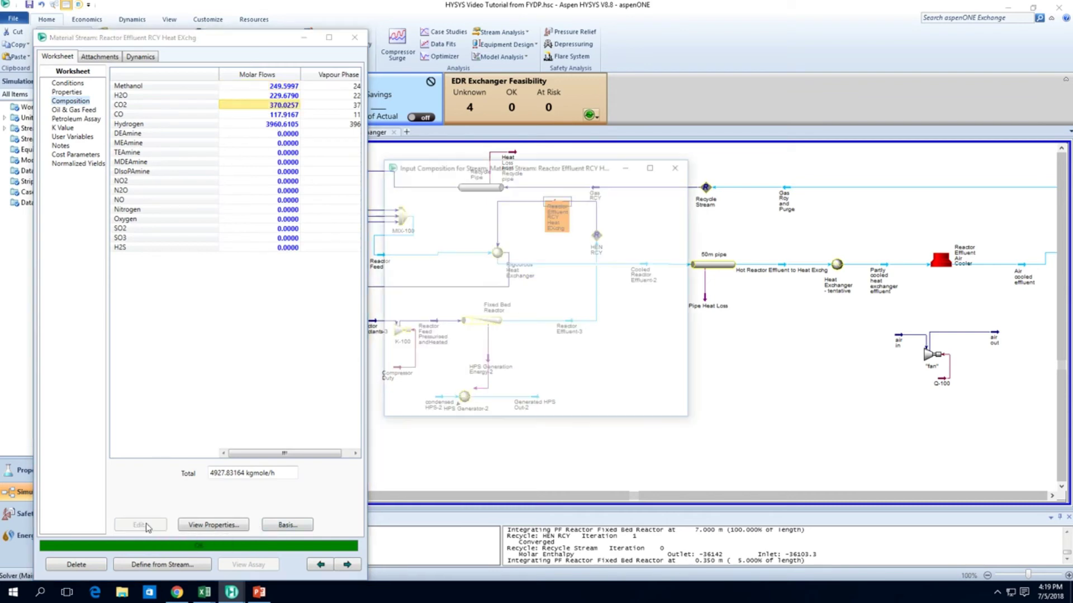
pyautogui.write('300')
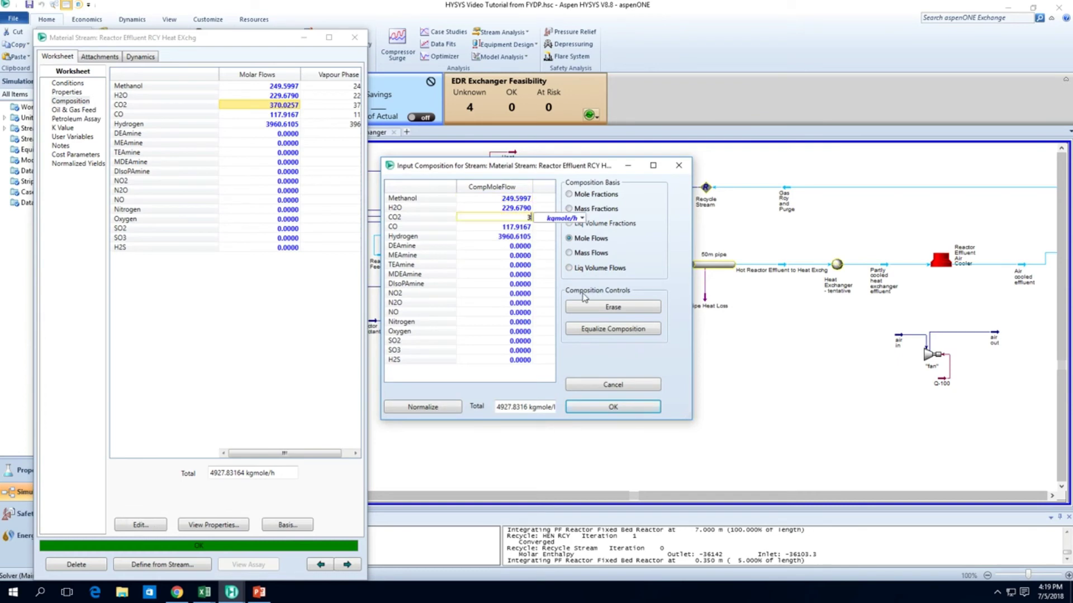
pyautogui.press('Return')
pyautogui.click(678, 165)
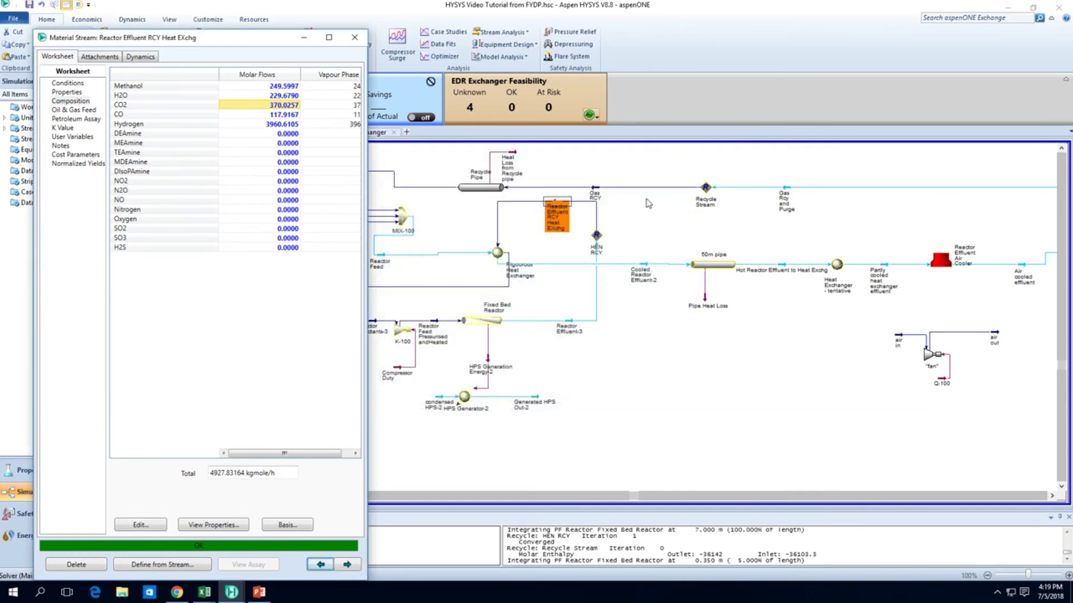
# Set the CO2 mole flow of the Gas RCY stream to 300 kgmole/h in its composition and close its window
pyautogui.doubleClick(596, 195)
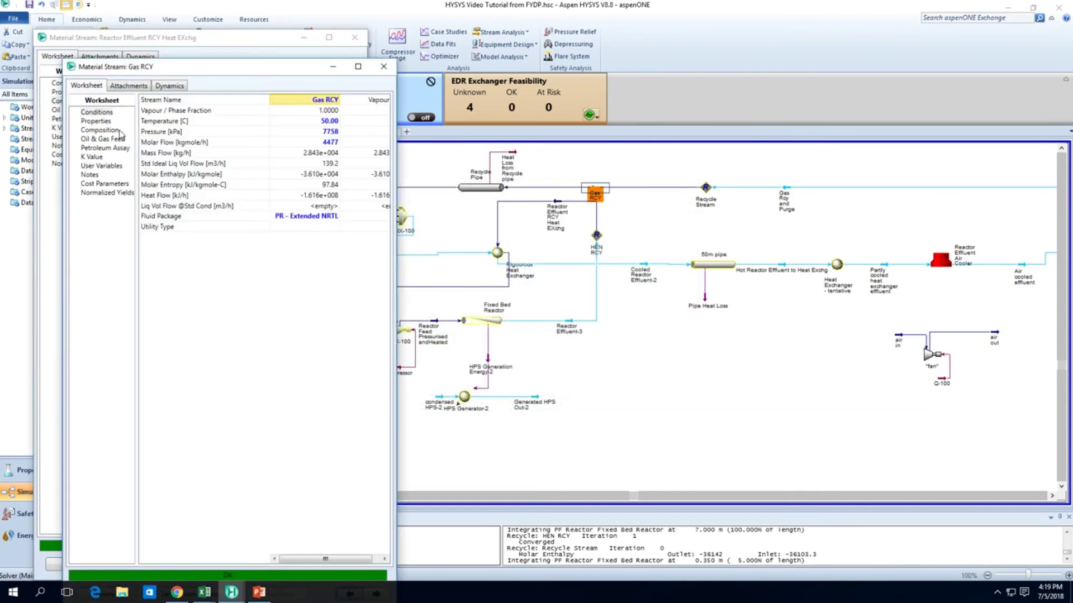
pyautogui.click(99, 130)
pyautogui.click(322, 135)
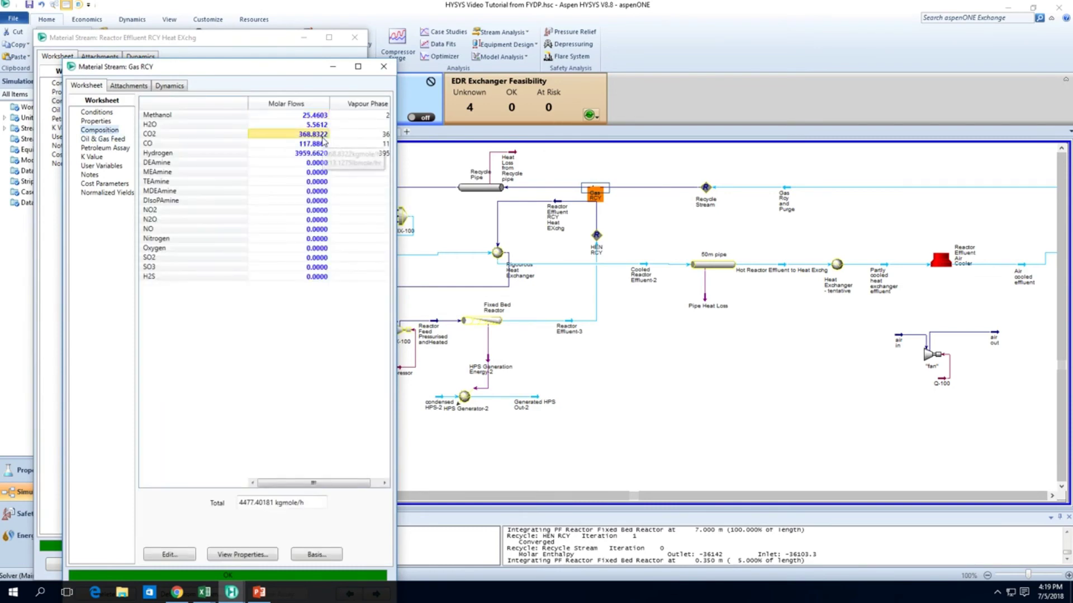
pyautogui.write('300')
pyautogui.press('Return')
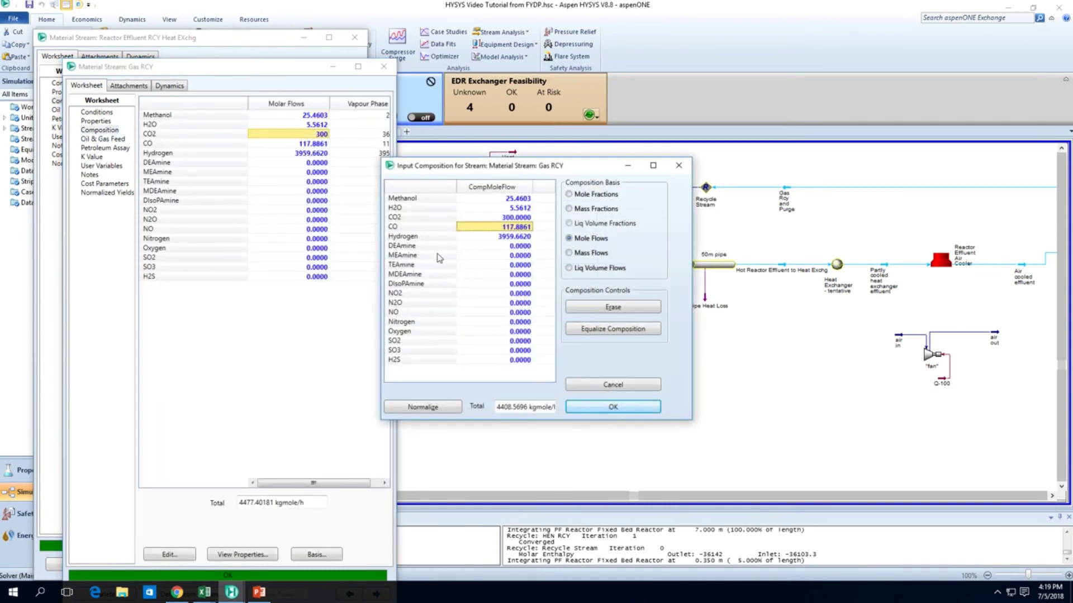
pyautogui.click(613, 407)
pyautogui.click(383, 67)
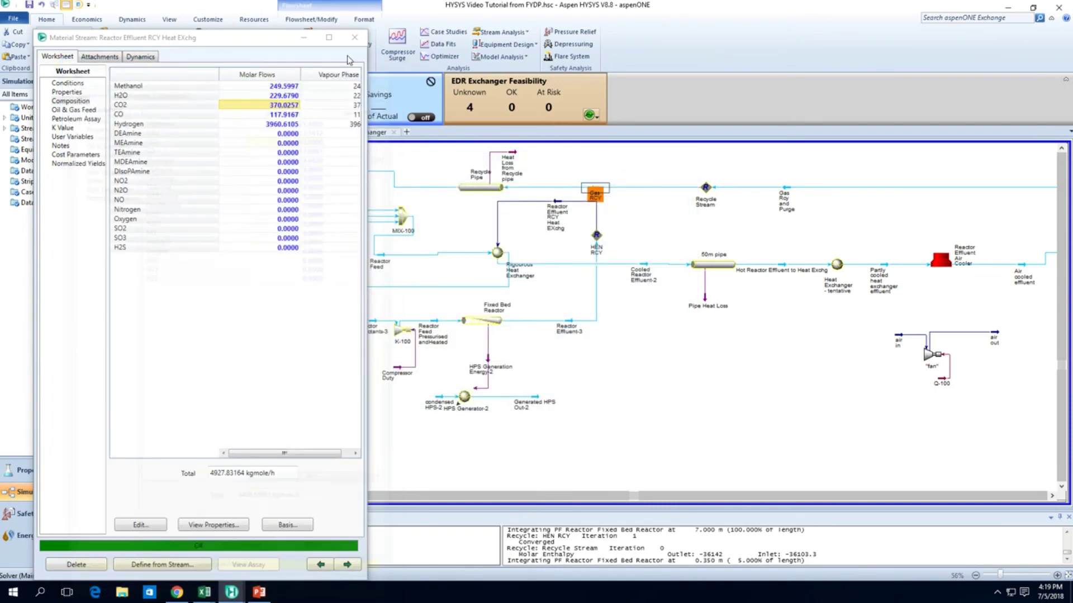
# Close the remaining stream window, save the case and switch the solver back to active
pyautogui.click(354, 37)
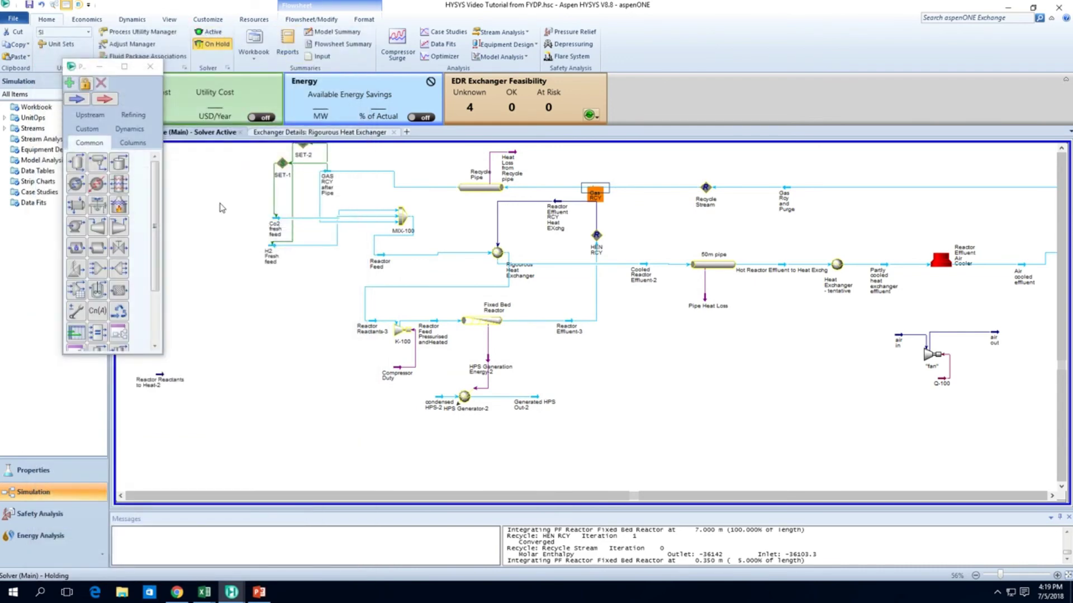
pyautogui.hotkey('ctrl', 's')
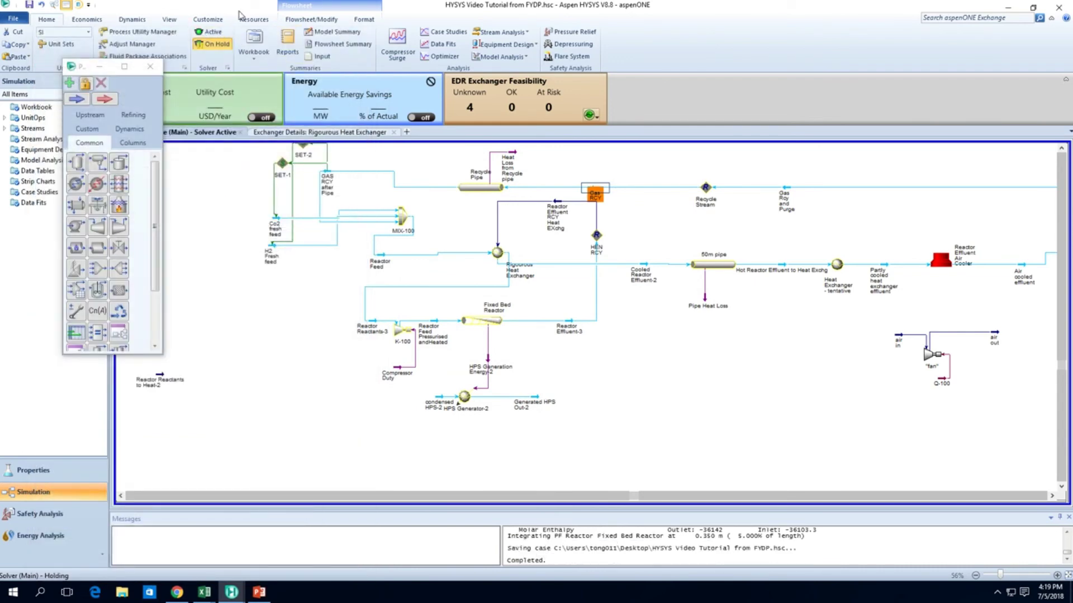
pyautogui.click(208, 33)
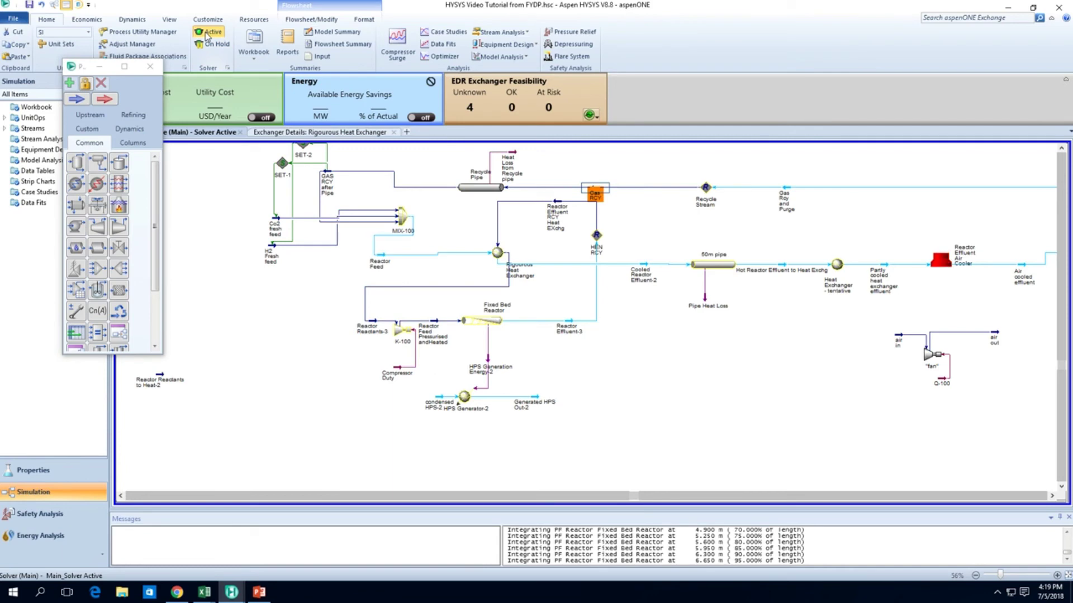
# Check the component molar flows and conditions of the Reactor Feed Pressurised andHeated stream while the solver iterates
pyautogui.doubleClick(441, 327)
pyautogui.click(132, 158)
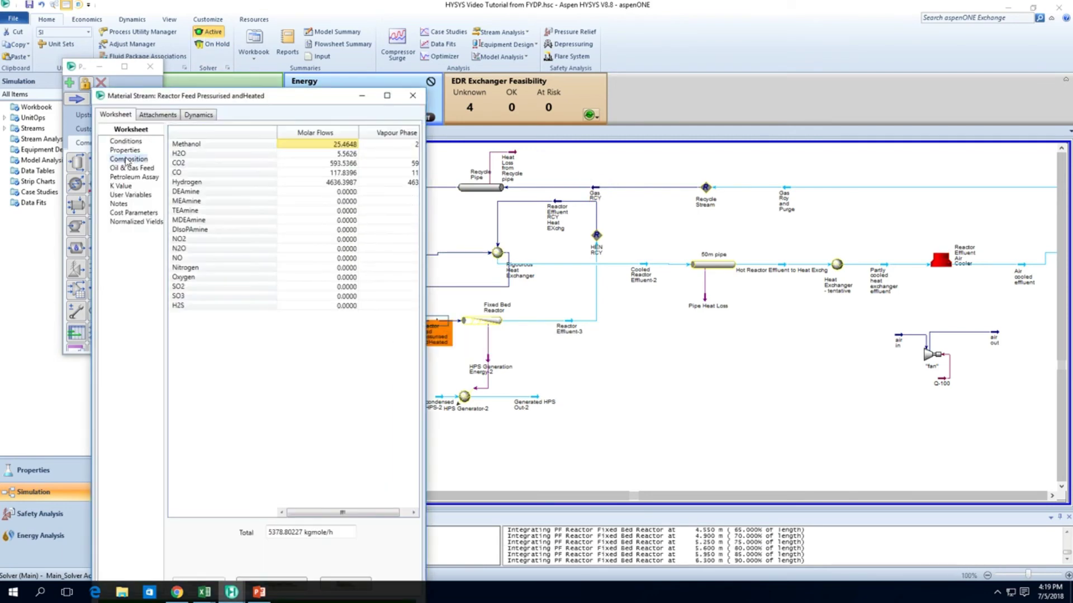
pyautogui.moveTo(300, 97); pyautogui.dragTo(321, 47)
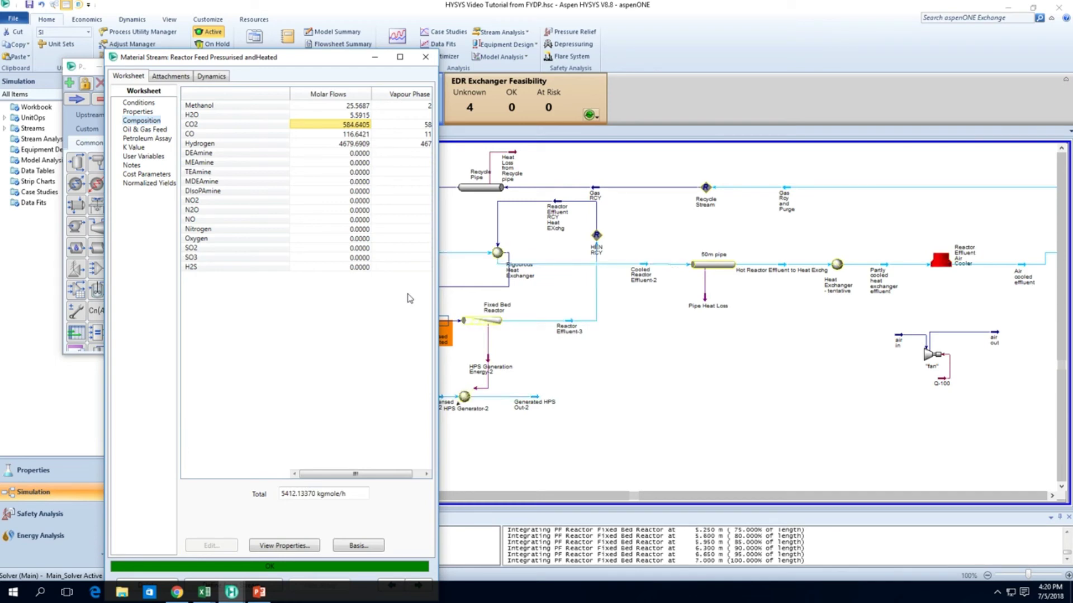
pyautogui.click(425, 56)
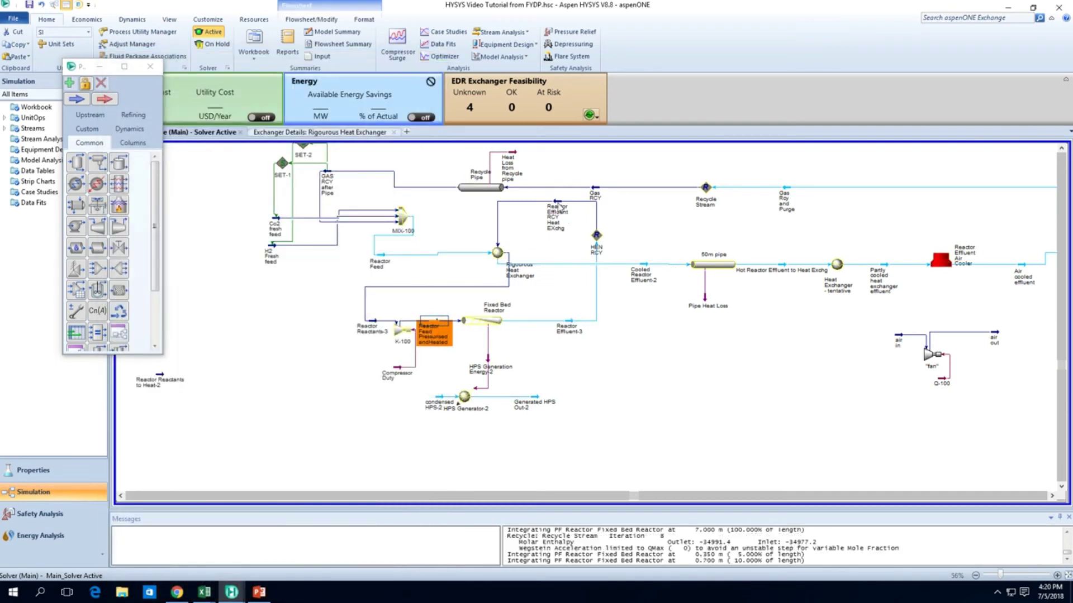
pyautogui.moveTo(561, 205)
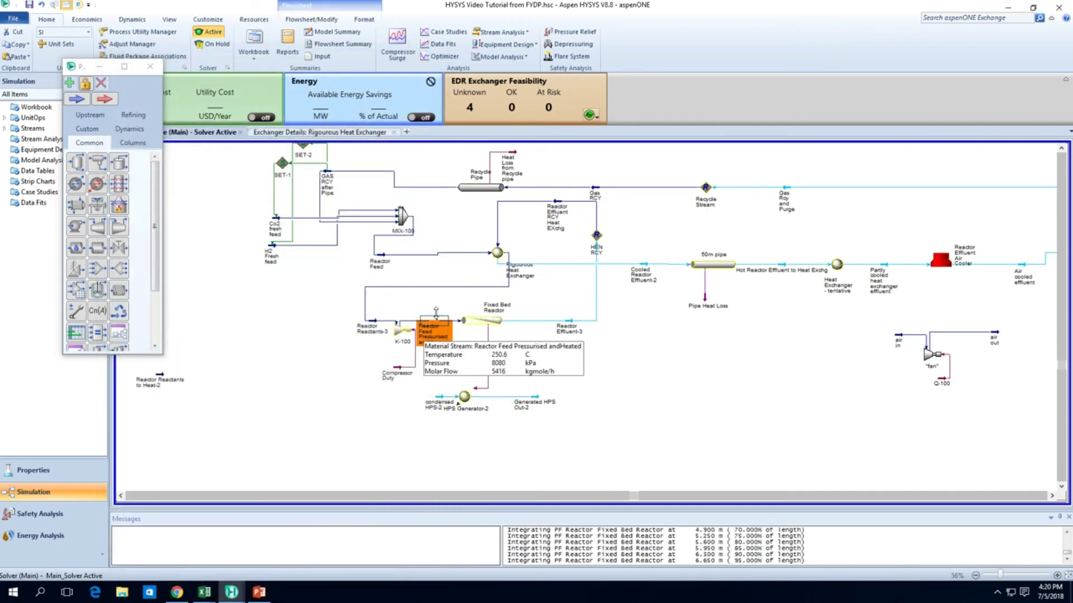
pyautogui.moveTo(437, 326)
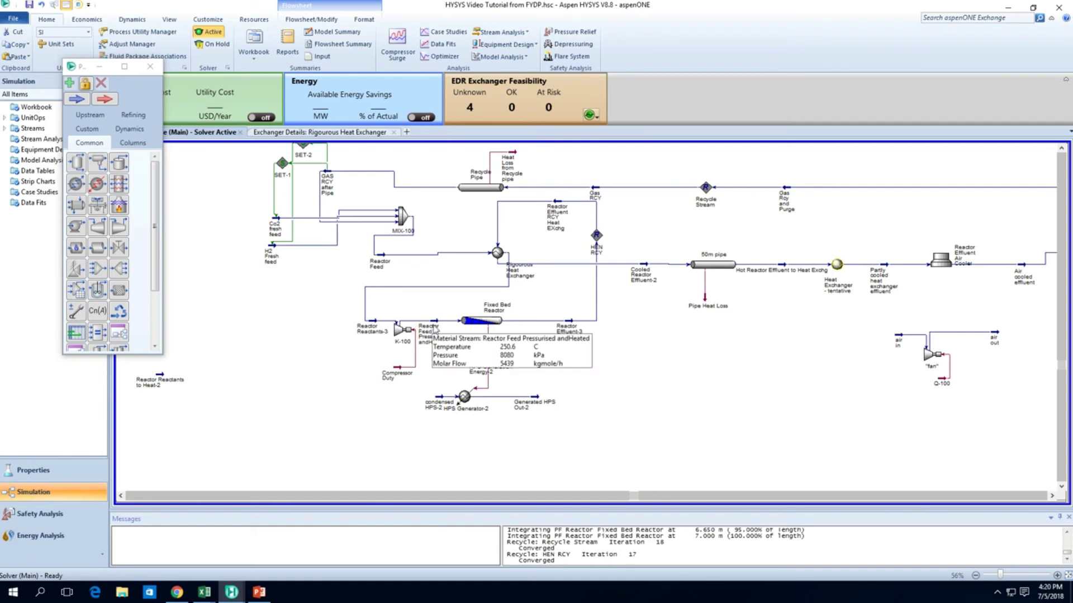
# View the composition of the Reactor Feed Pressurised andHeated stream as mole fractions and close its window
pyautogui.doubleClick(435, 328)
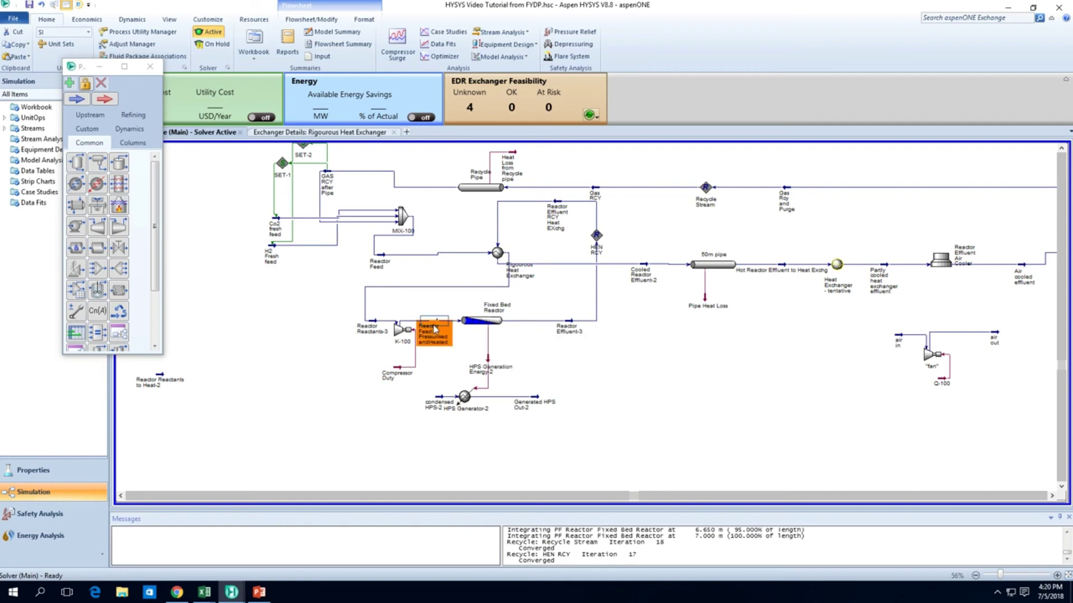
pyautogui.click(156, 174)
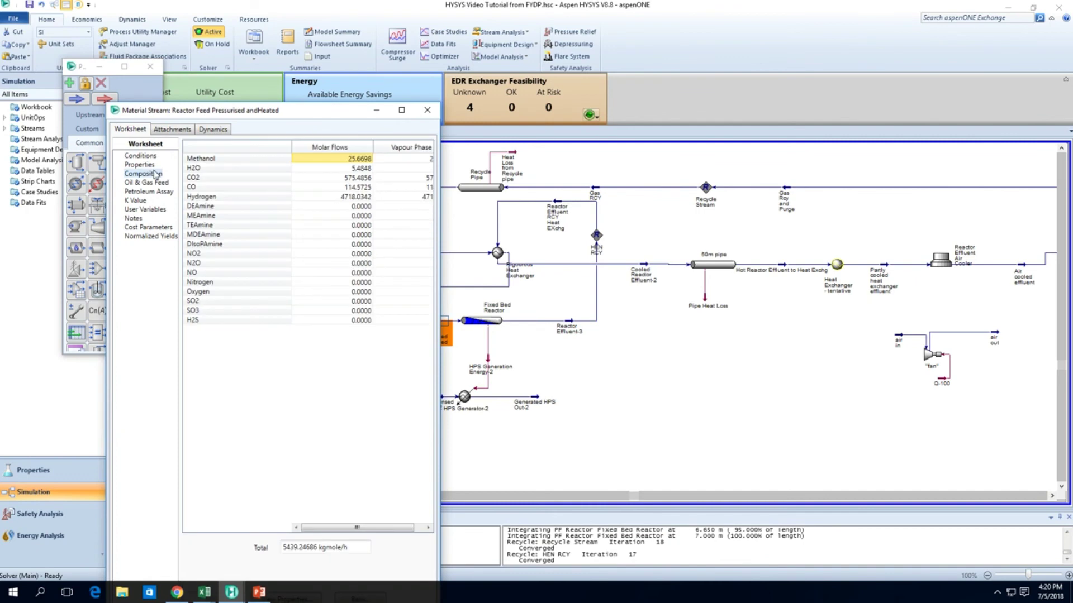
pyautogui.moveTo(330, 109); pyautogui.dragTo(317, 41)
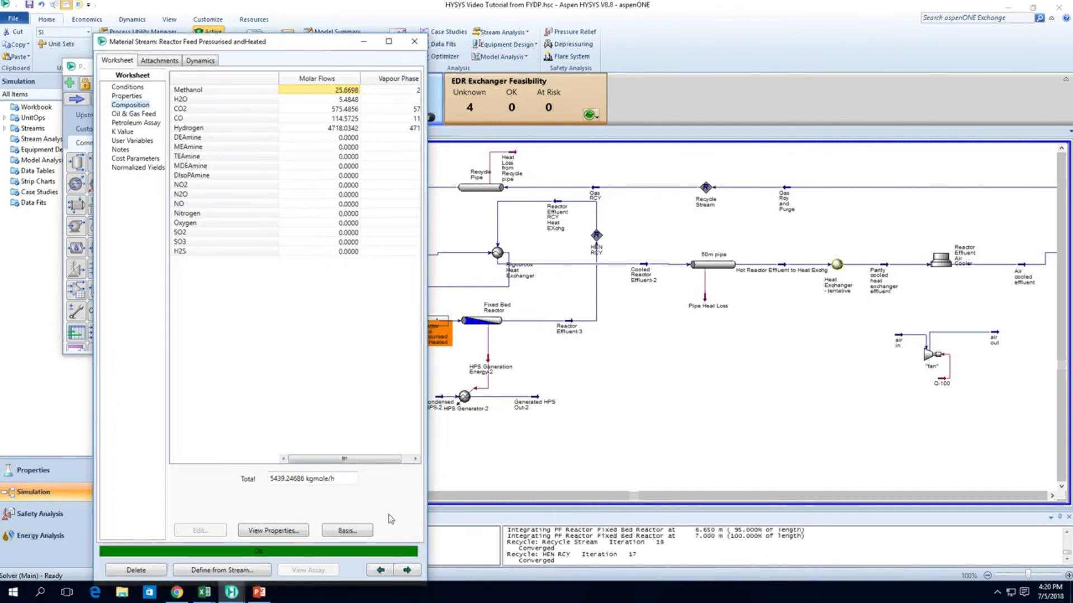
pyautogui.click(345, 530)
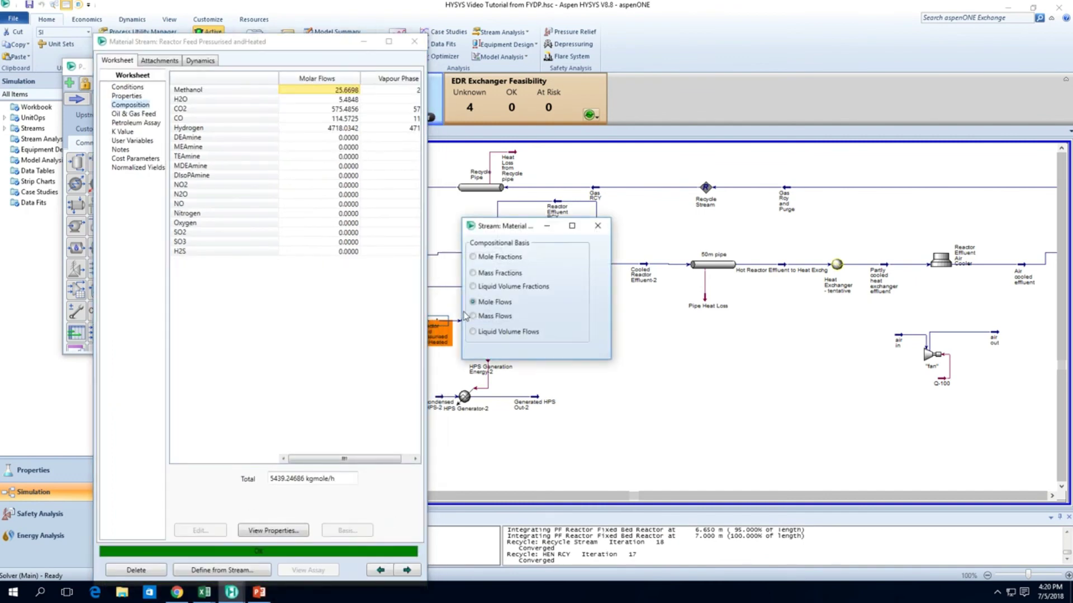
pyautogui.click(496, 258)
pyautogui.click(597, 225)
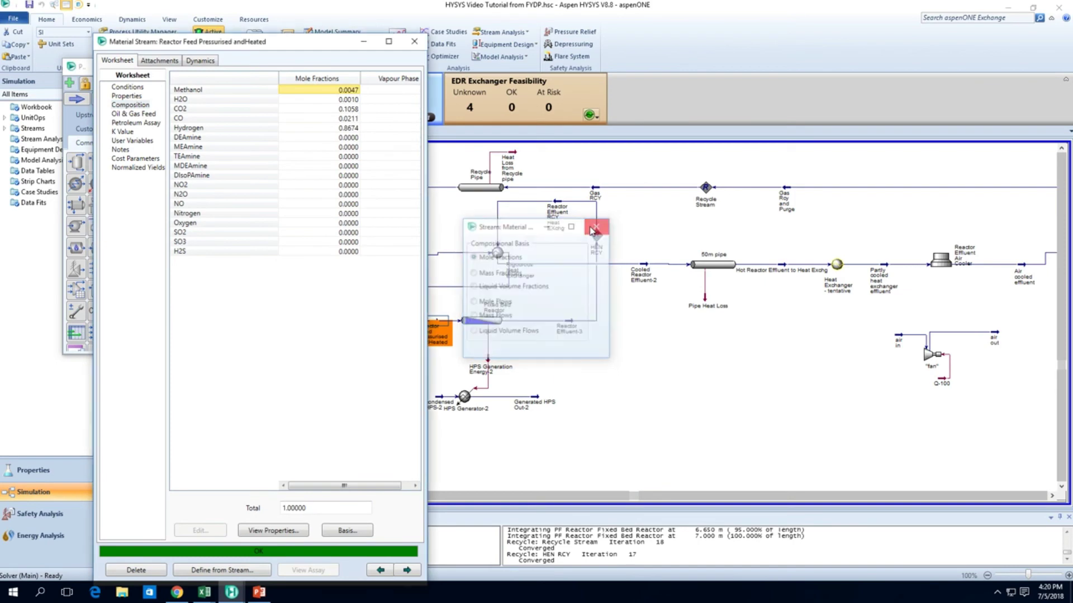
pyautogui.click(414, 45)
# View the MeOH and Water stream's composition as mole fractions and as mass flows, and close its window
pyautogui.scroll(-1, 651, 366)
pyautogui.hscroll(5, 651, 366)
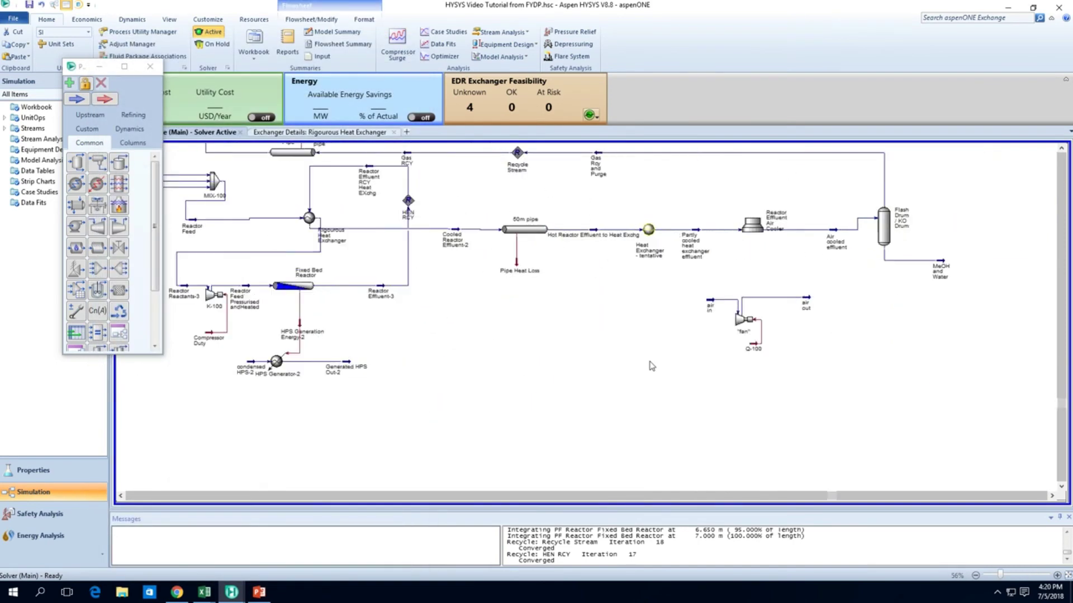
pyautogui.doubleClick(846, 270)
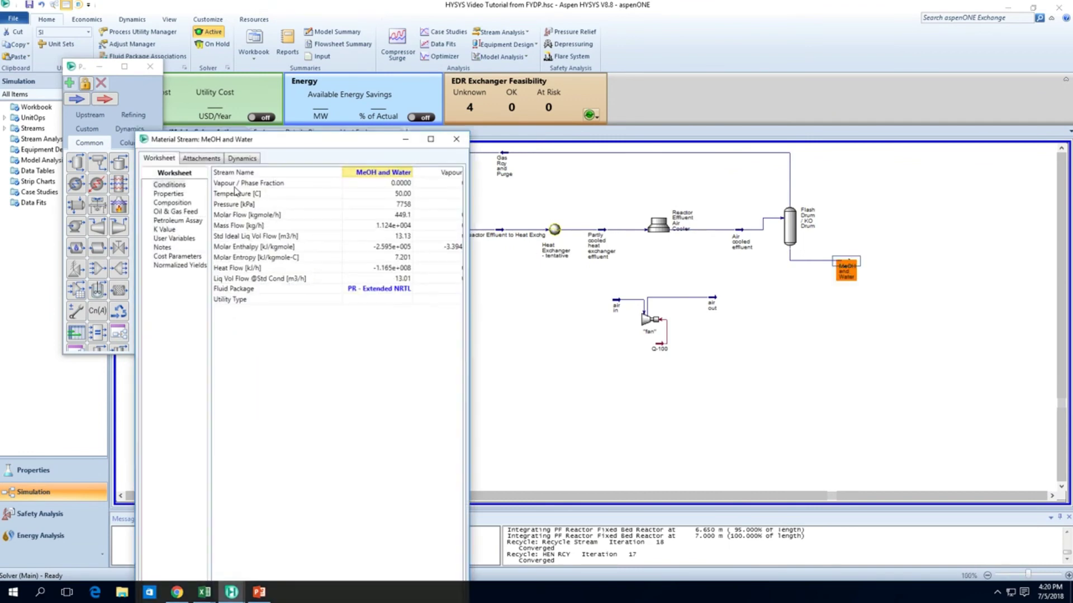
pyautogui.click(182, 203)
pyautogui.moveTo(353, 139); pyautogui.dragTo(336, 61)
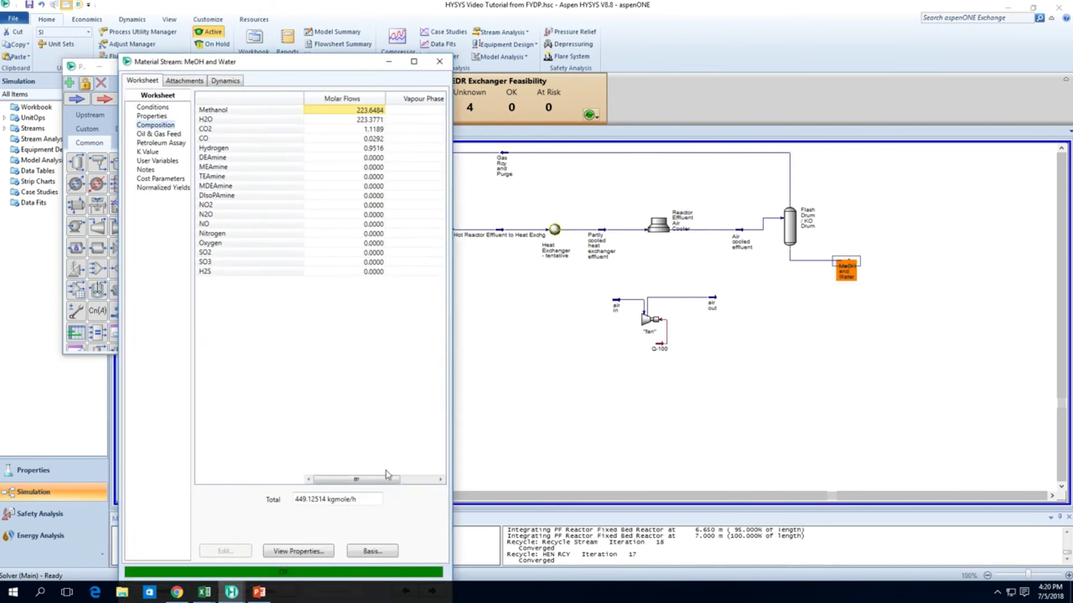
pyautogui.click(372, 551)
pyautogui.click(499, 258)
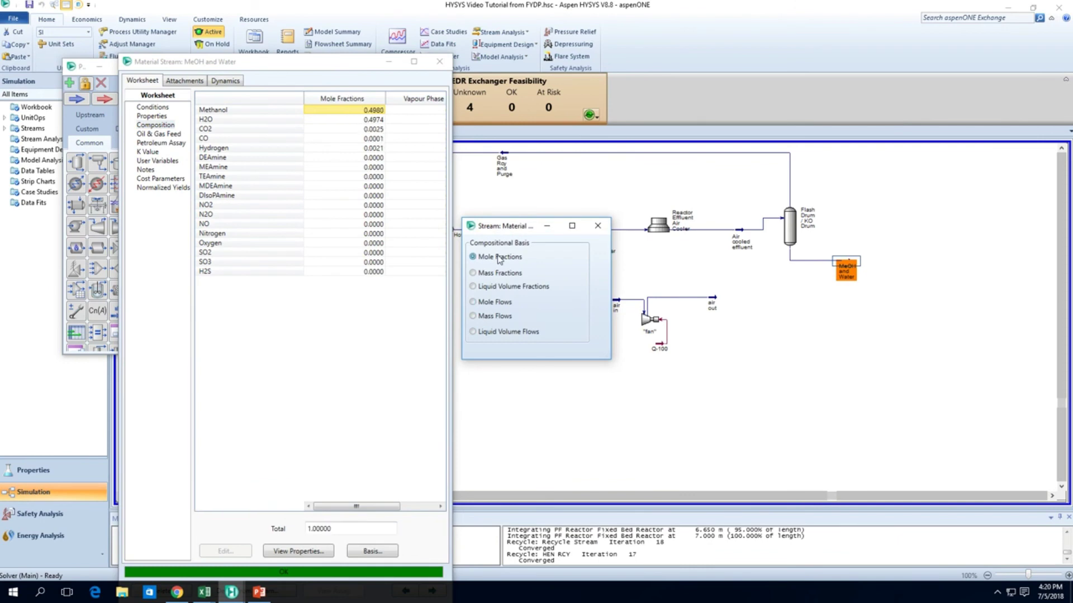
pyautogui.click(499, 317)
pyautogui.click(597, 226)
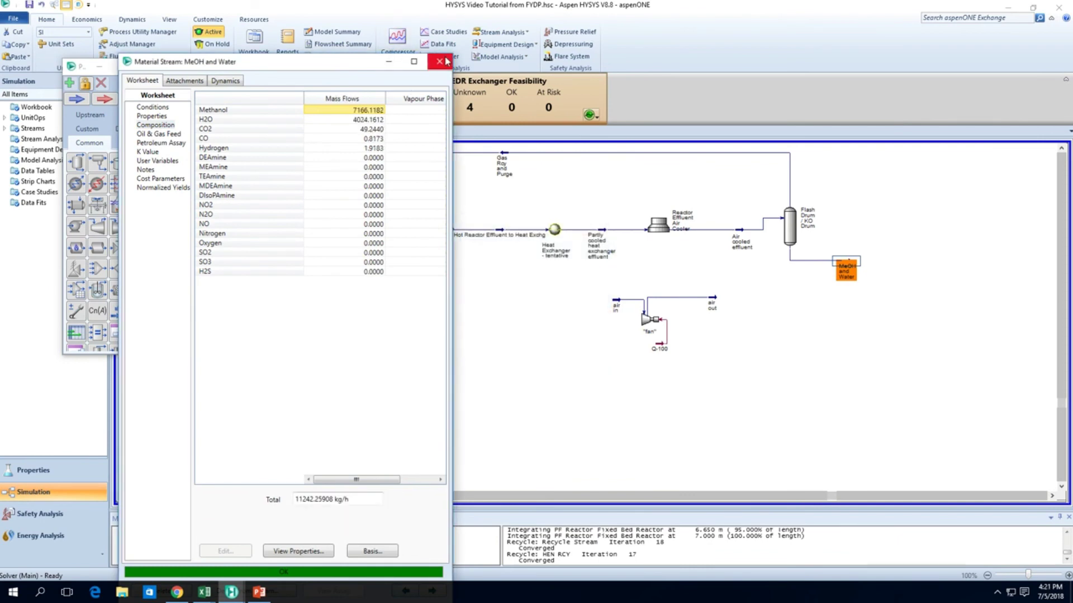
pyautogui.click(447, 61)
# Return to the reactor section of the flowsheet and save the case
pyautogui.scroll(-5, 494, 379)
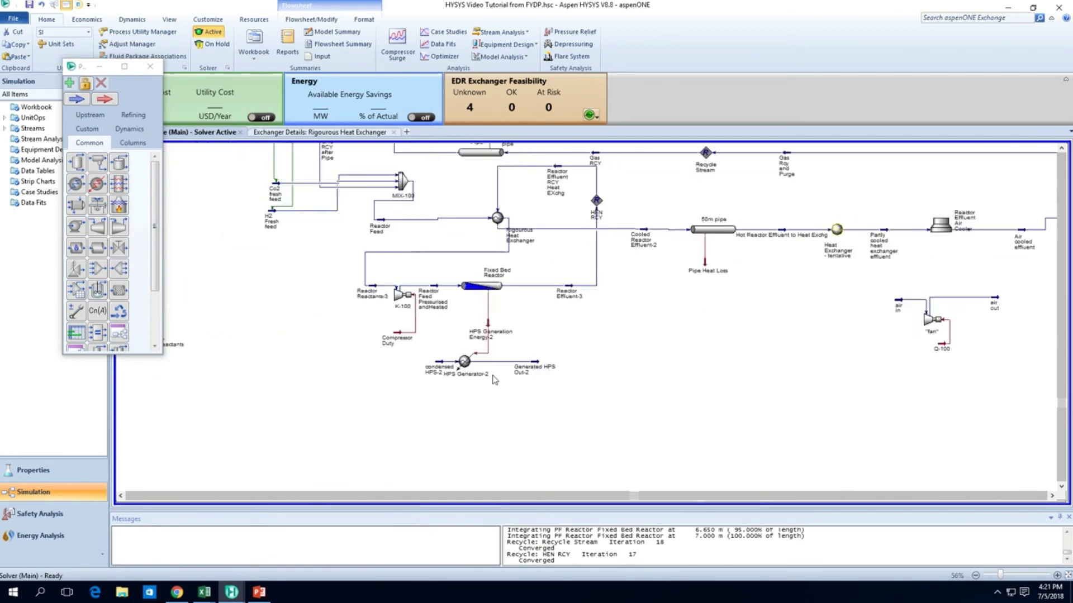
pyautogui.scroll(2, 494, 379)
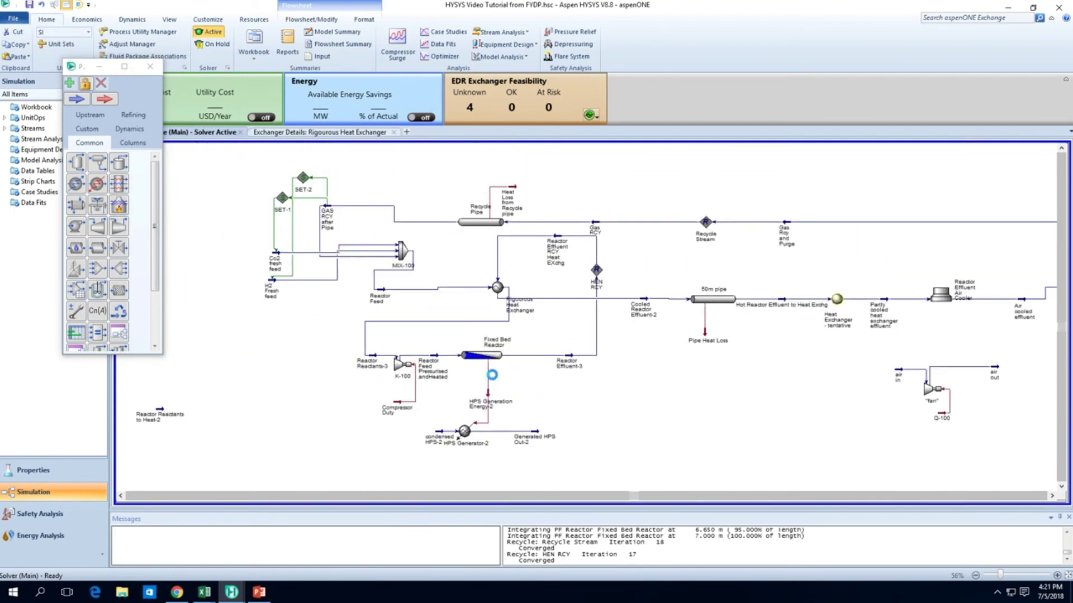
pyautogui.hotkey('ctrl', 's')
# Compare the Fixed Bed Reactor's heat medium mole flow with the condensed HPS-2 stream and check the conditions of Reactor Effluent-3
pyautogui.doubleClick(494, 362)
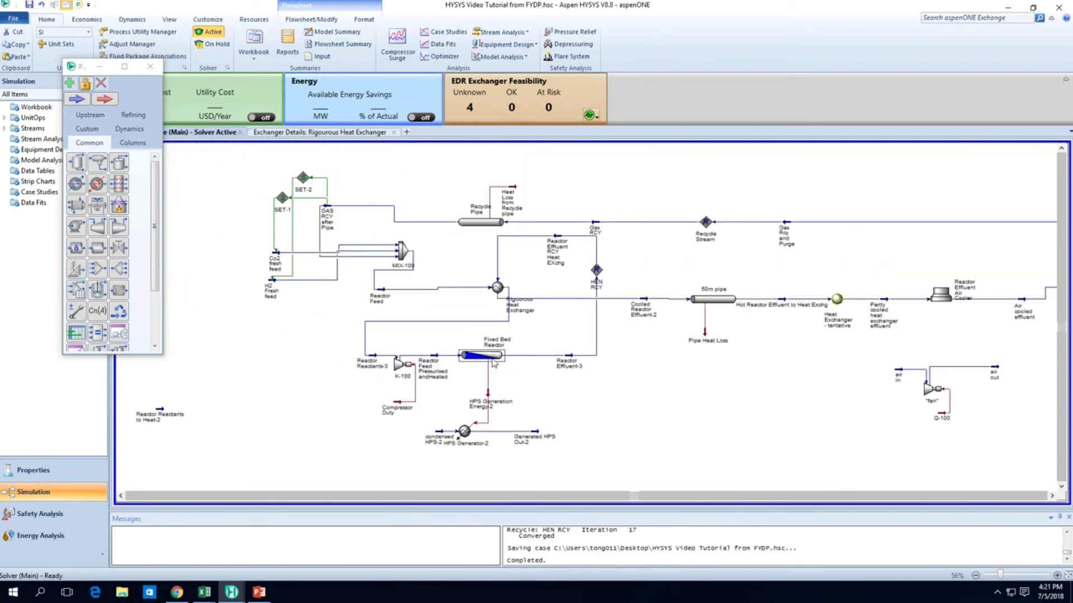
pyautogui.click(51, 90)
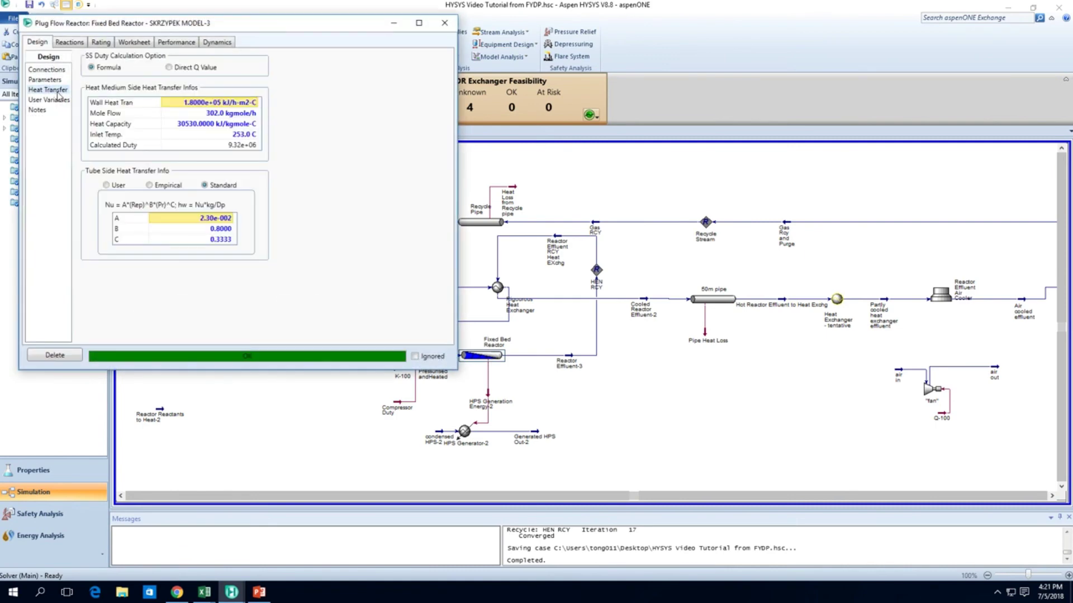
pyautogui.click(237, 116)
pyautogui.click(442, 439)
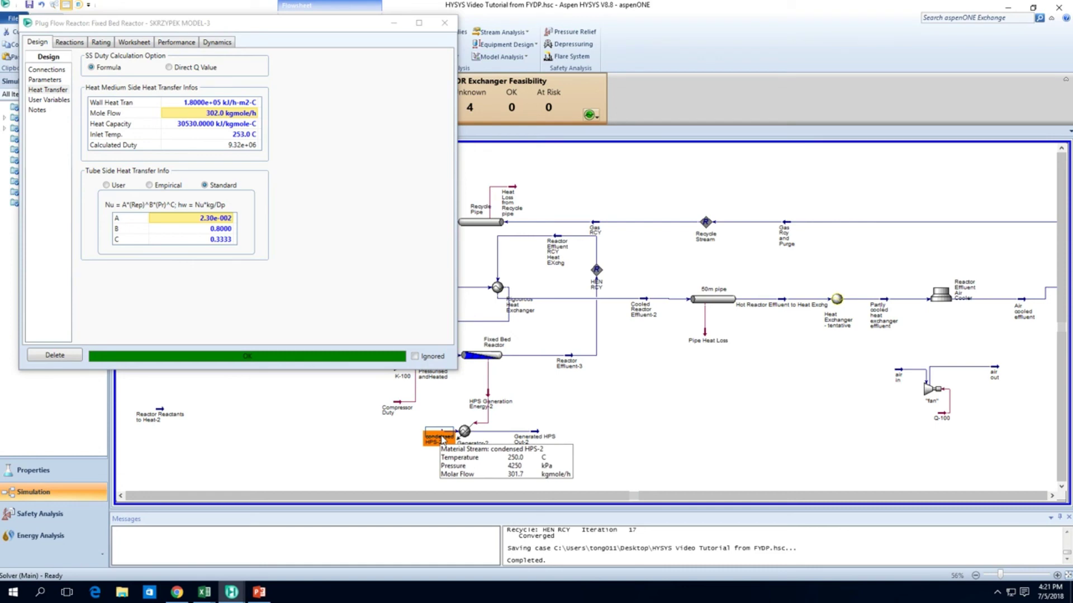
pyautogui.moveTo(564, 362)
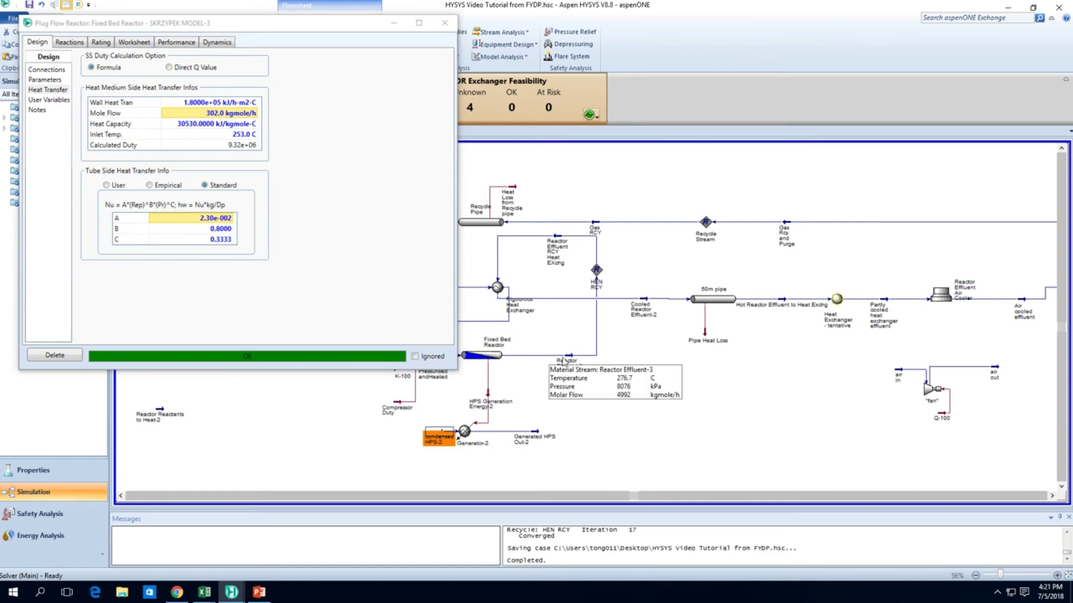
pyautogui.click(444, 23)
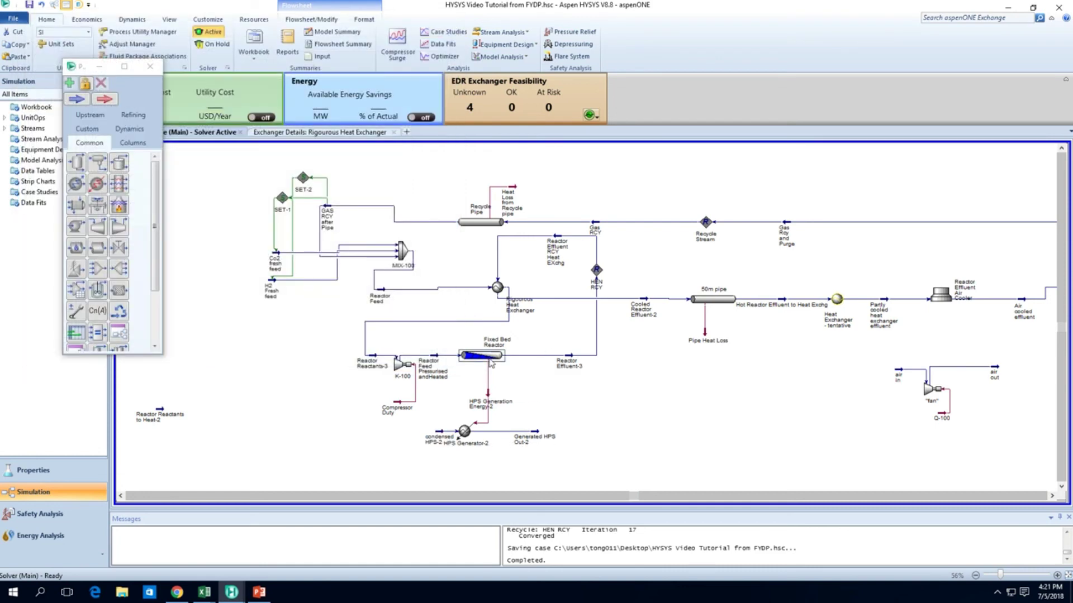
# Examine the temperature profile along the Fixed Bed Reactor's length in its performance results
pyautogui.doubleClick(491, 362)
pyautogui.click(84, 56)
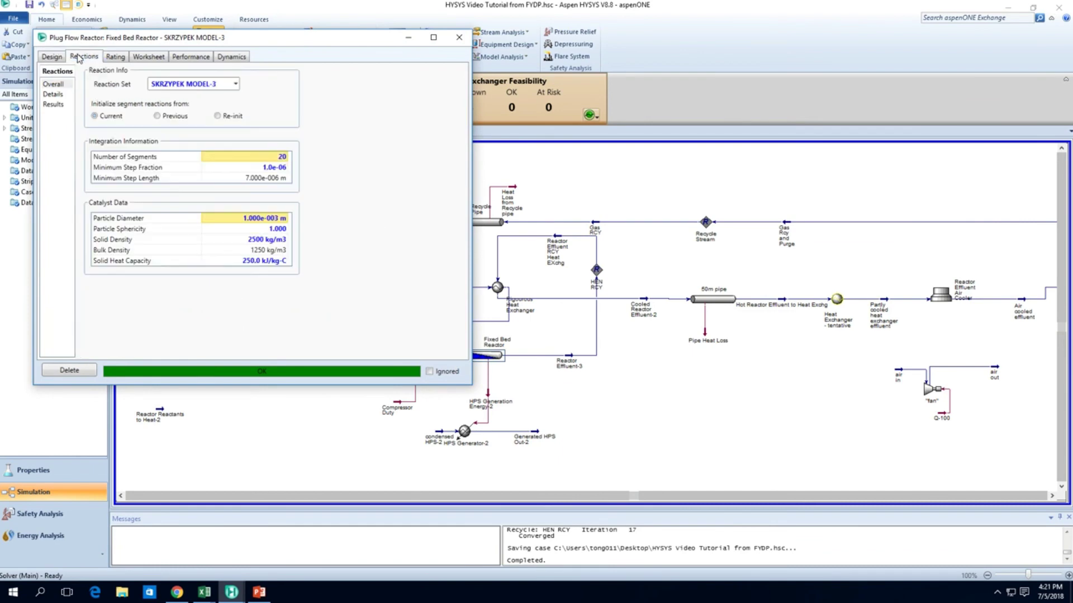
pyautogui.click(148, 56)
pyautogui.click(191, 56)
pyautogui.click(56, 114)
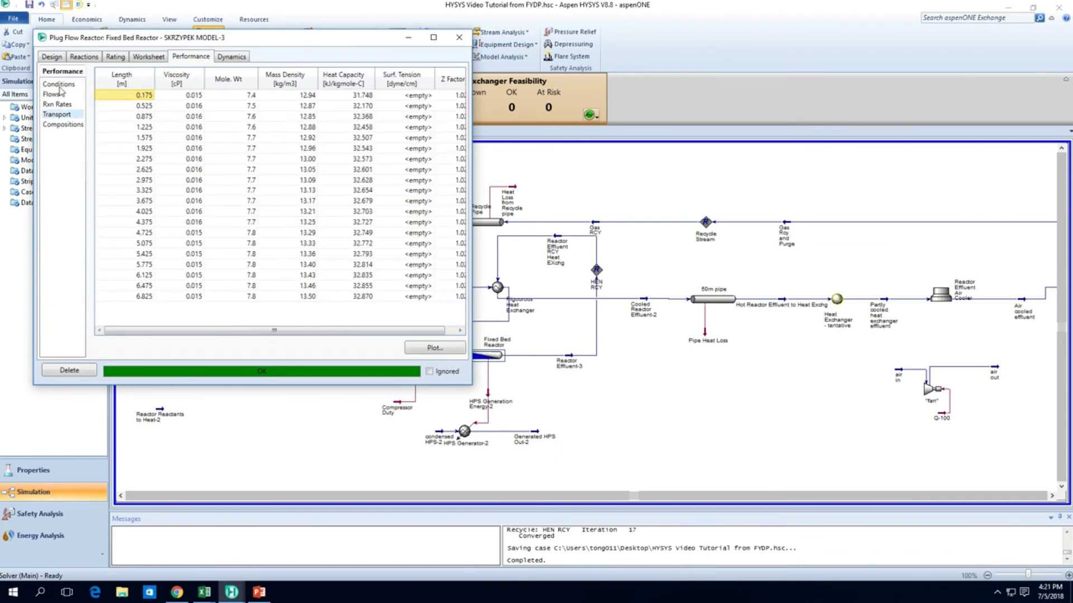
pyautogui.click(59, 84)
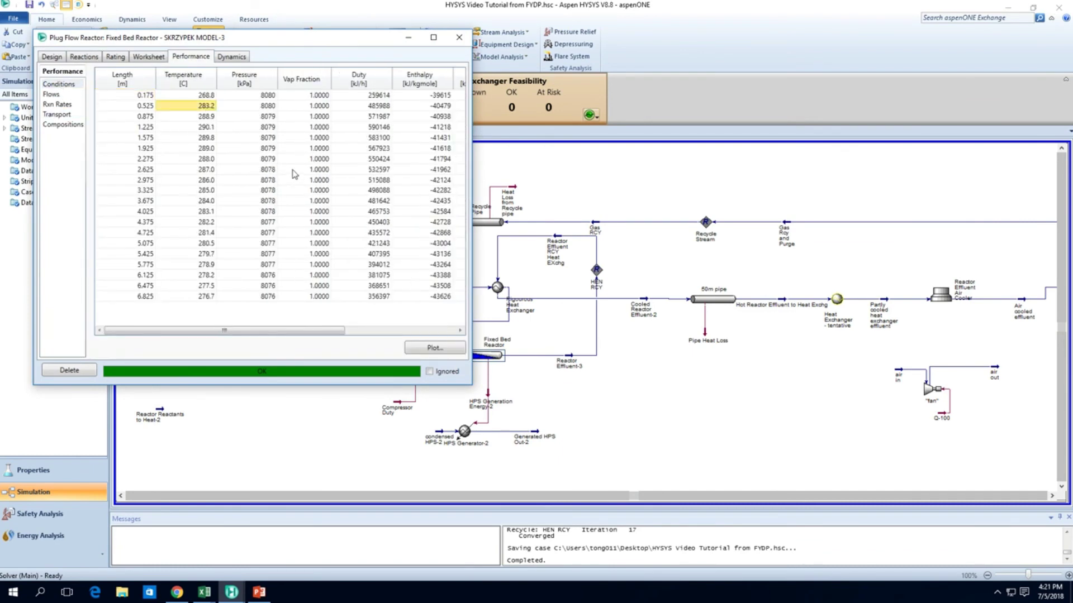
pyautogui.press('Down')
pyautogui.press('Down')
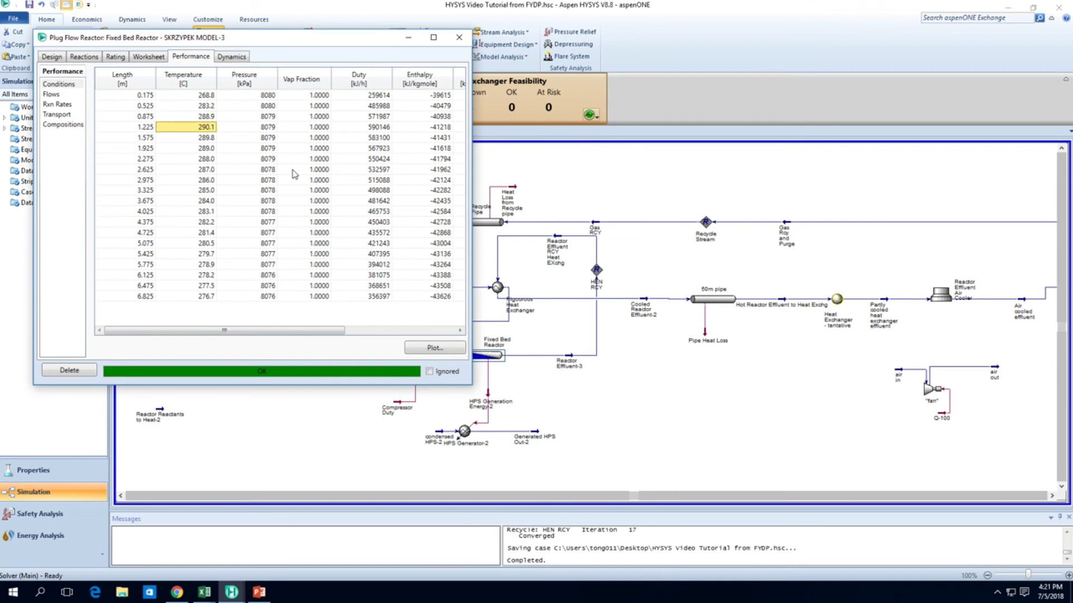
pyautogui.click(196, 211)
pyautogui.click(193, 244)
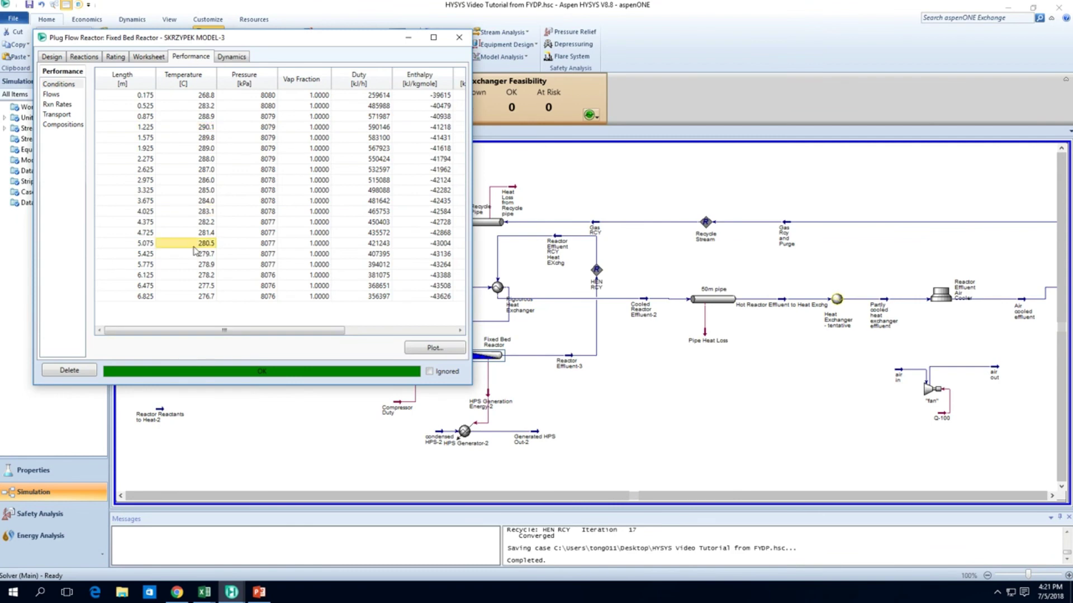
# Review the Fixed Bed Reactor's reaction settings, reaction conversion results and performance conditions
pyautogui.click(83, 58)
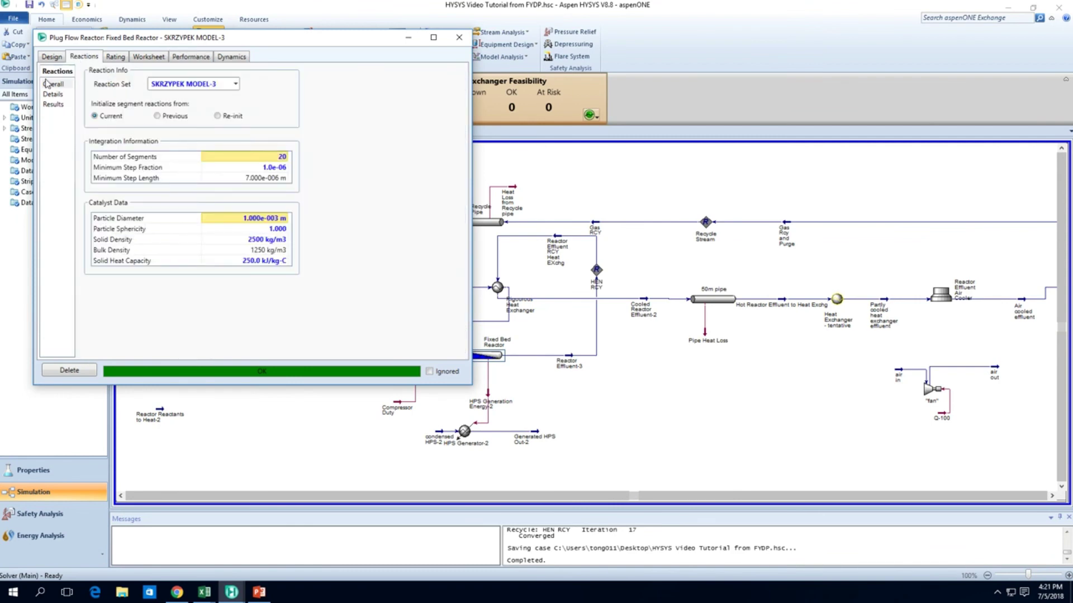
pyautogui.click(54, 104)
pyautogui.click(59, 95)
pyautogui.click(55, 106)
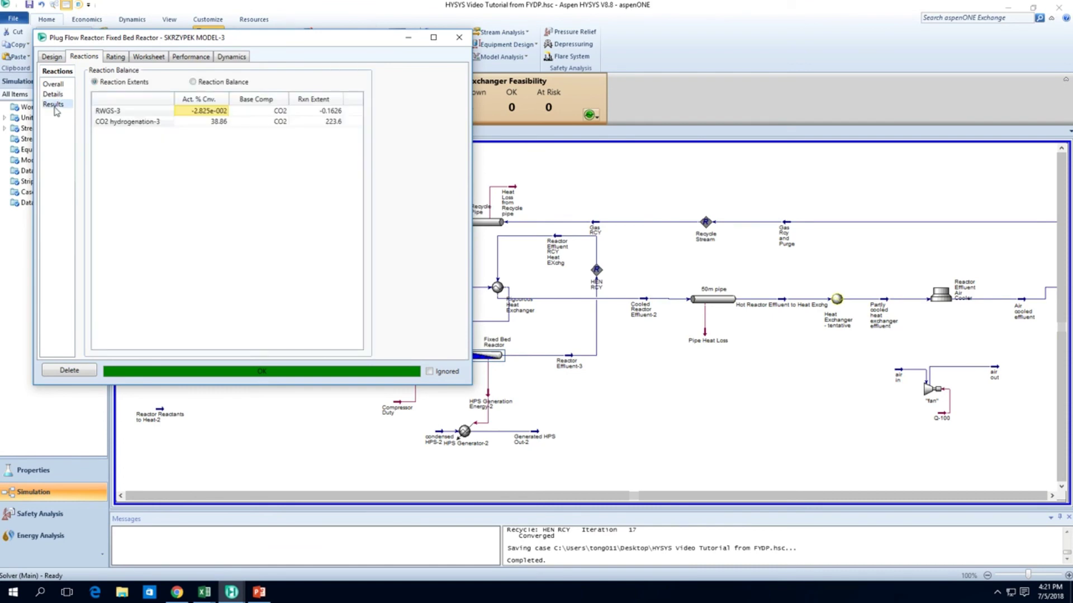
pyautogui.click(185, 58)
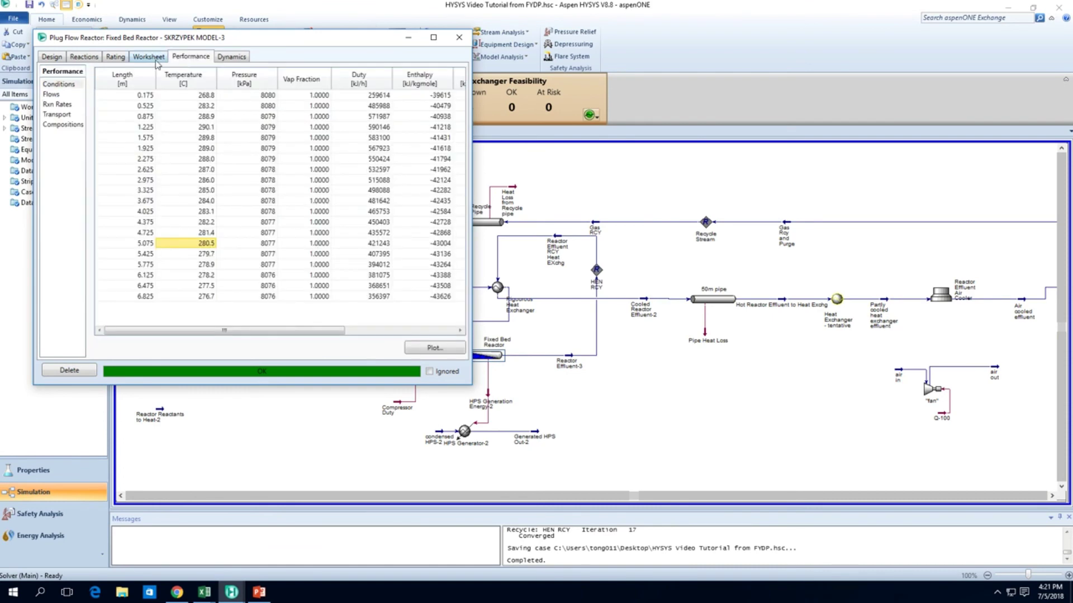
# Set the Fixed Bed Reactor's number of tubes to 1400 in its rating data
pyautogui.click(156, 63)
pyautogui.click(113, 63)
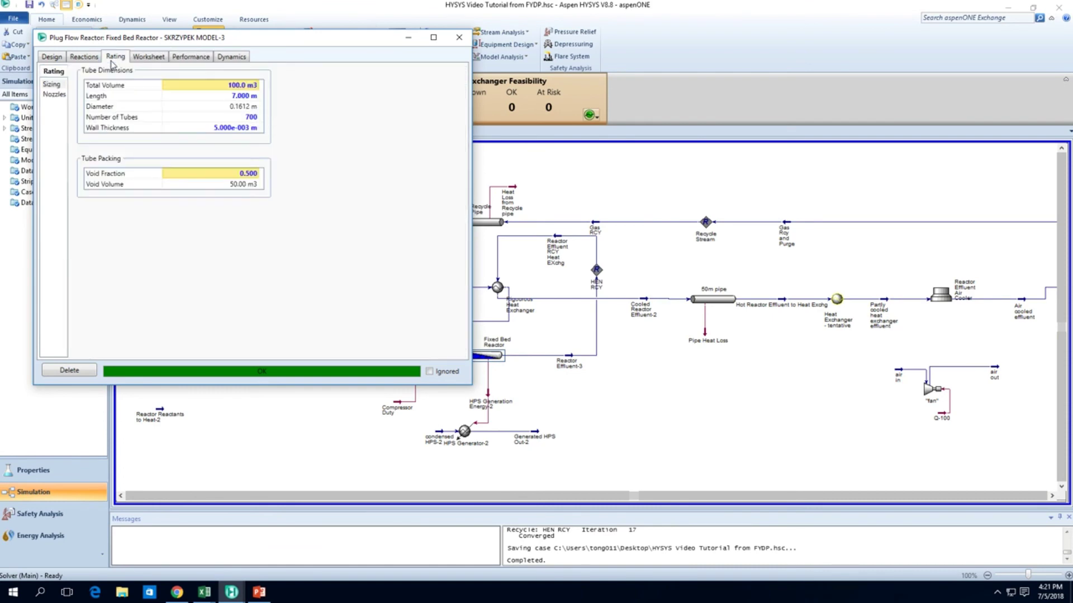
pyautogui.click(248, 119)
pyautogui.write('14')
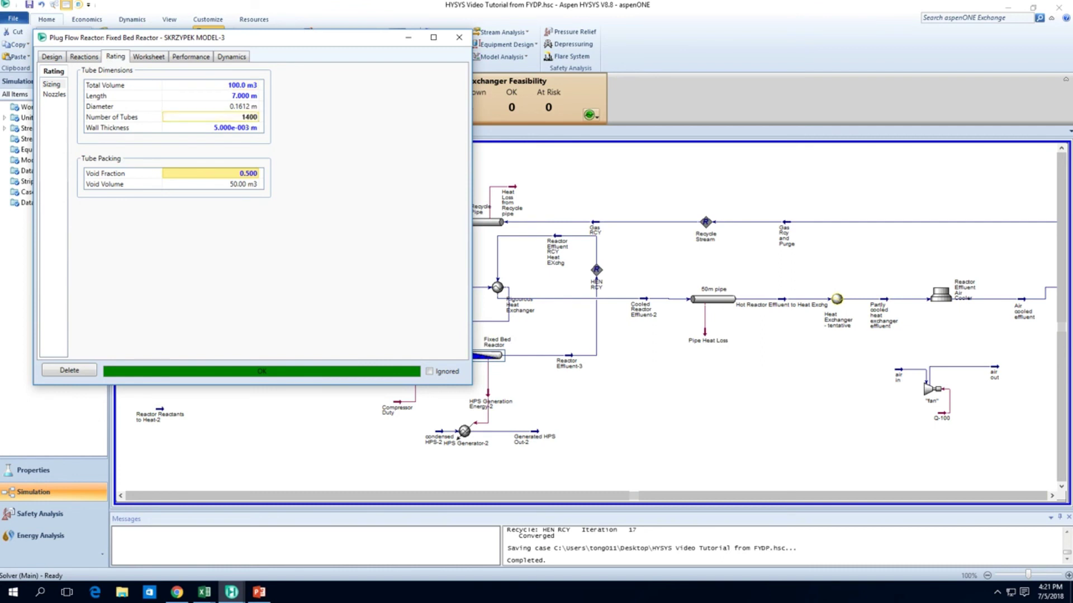
pyautogui.write('00')
pyautogui.press('Return')
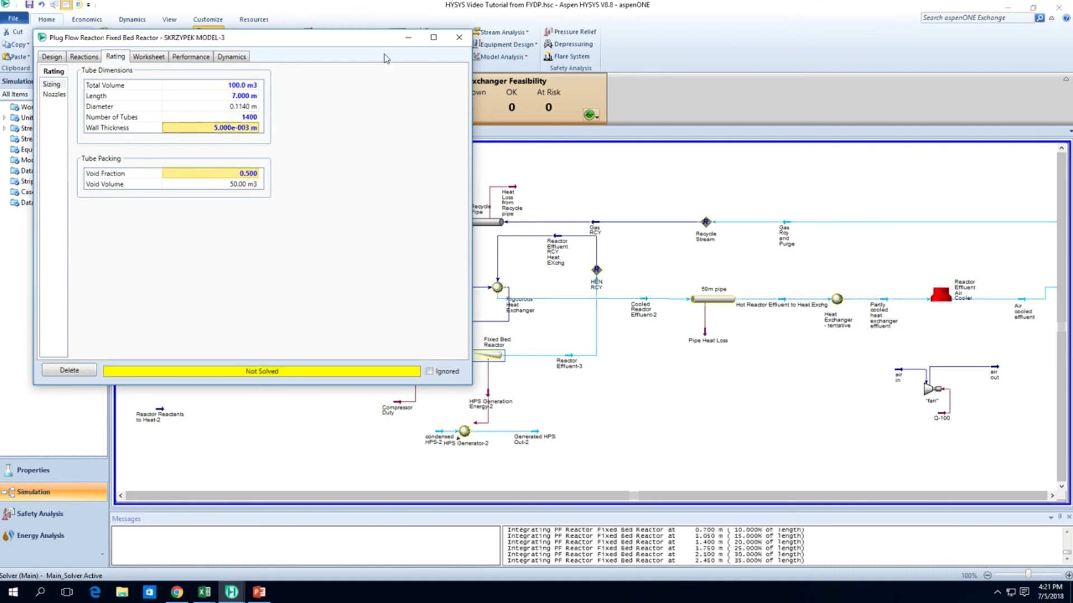
# Check the reaction results during solving, close the reactor window and put the solver on hold
pyautogui.click(76, 58)
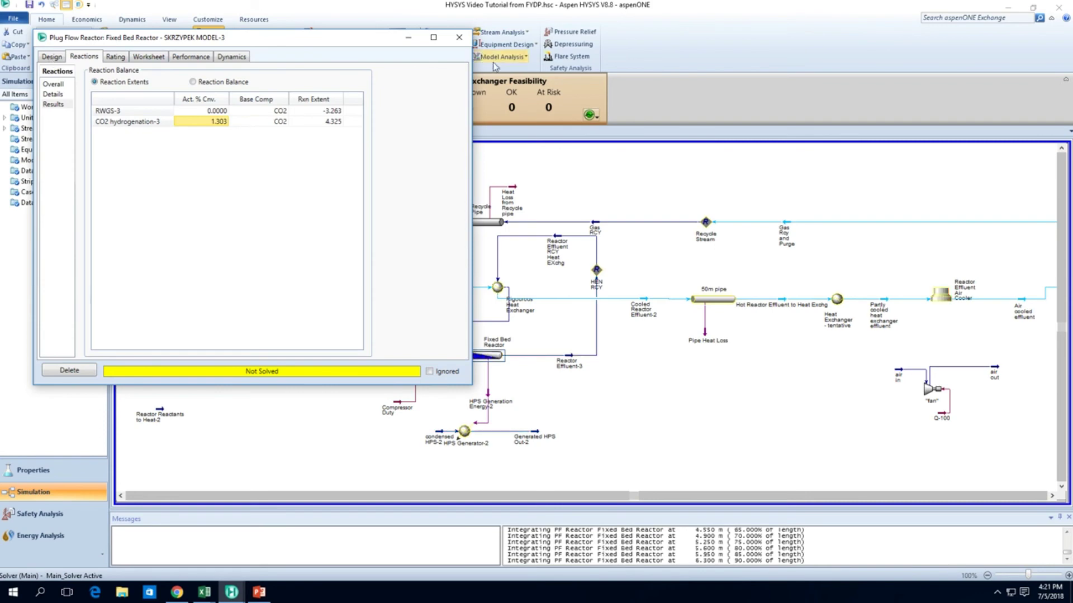
pyautogui.click(460, 37)
pyautogui.click(219, 44)
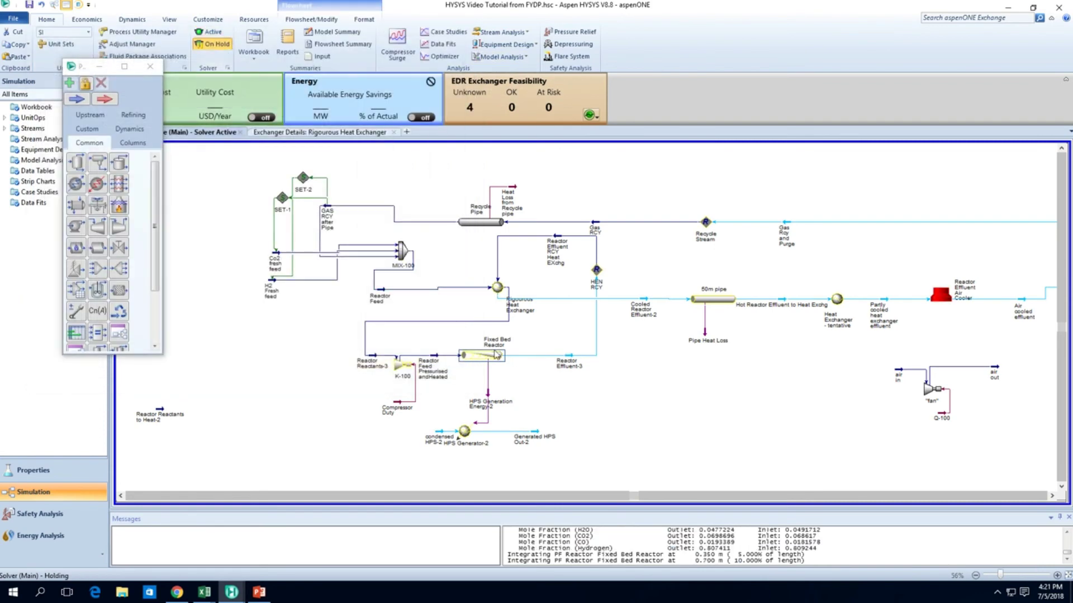
# Set the Fixed Bed Reactor's heat medium side wall heat transfer coefficient to 50000 kJ/h-m2-C
pyautogui.doubleClick(488, 357)
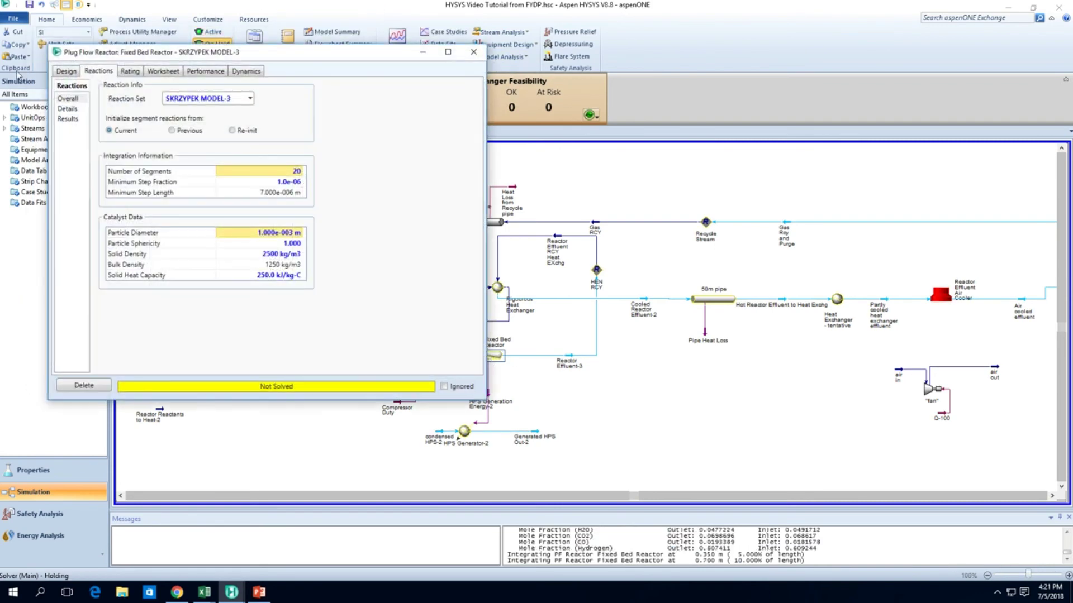
pyautogui.click(65, 71)
pyautogui.click(78, 119)
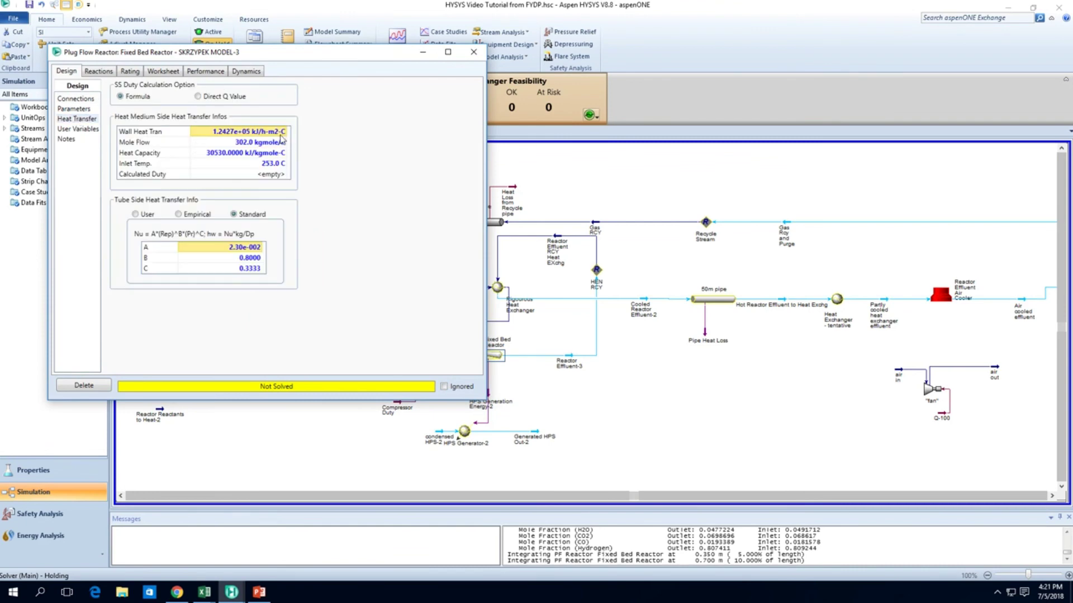
pyautogui.write('5.0000')
pyautogui.press('Return')
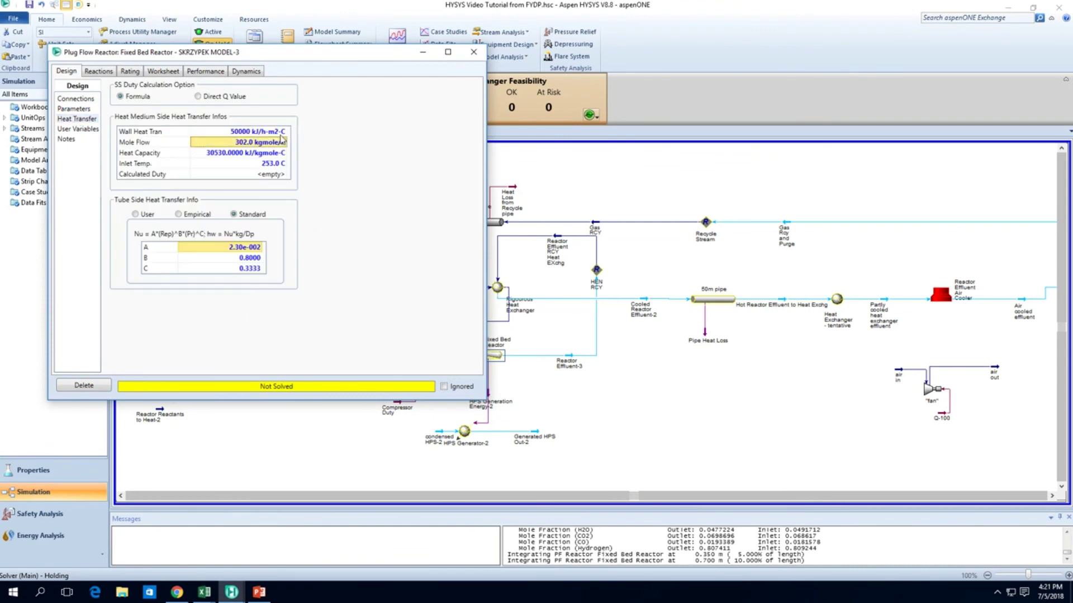
# Set the reactor's heat medium mole flow to 500 kgmole/h, close its window and reactivate the solver
pyautogui.write('400')
pyautogui.press('Return')
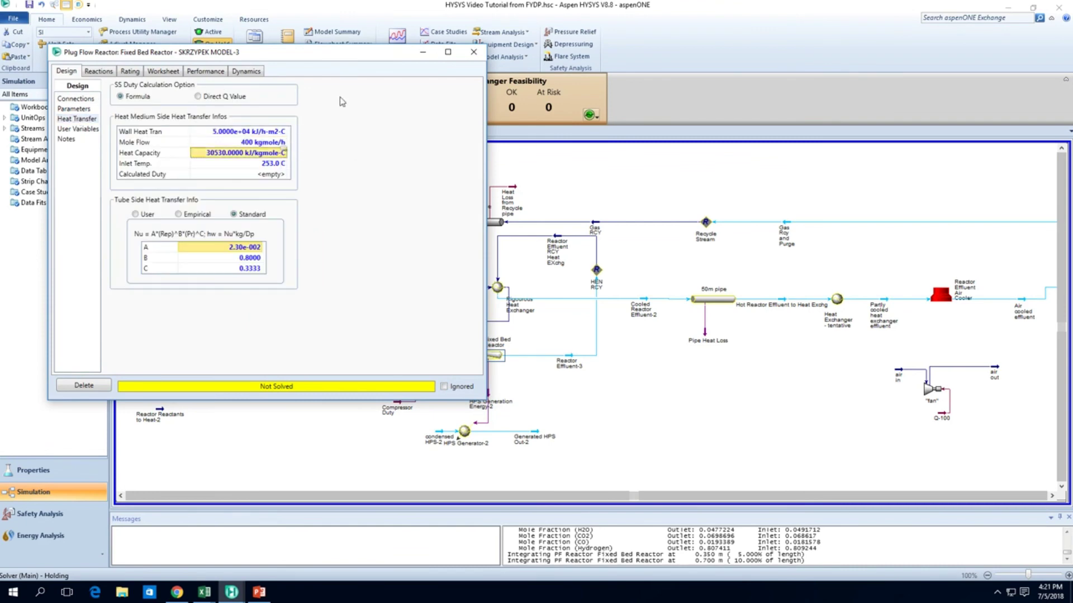
pyautogui.click(267, 151)
pyautogui.press('Up')
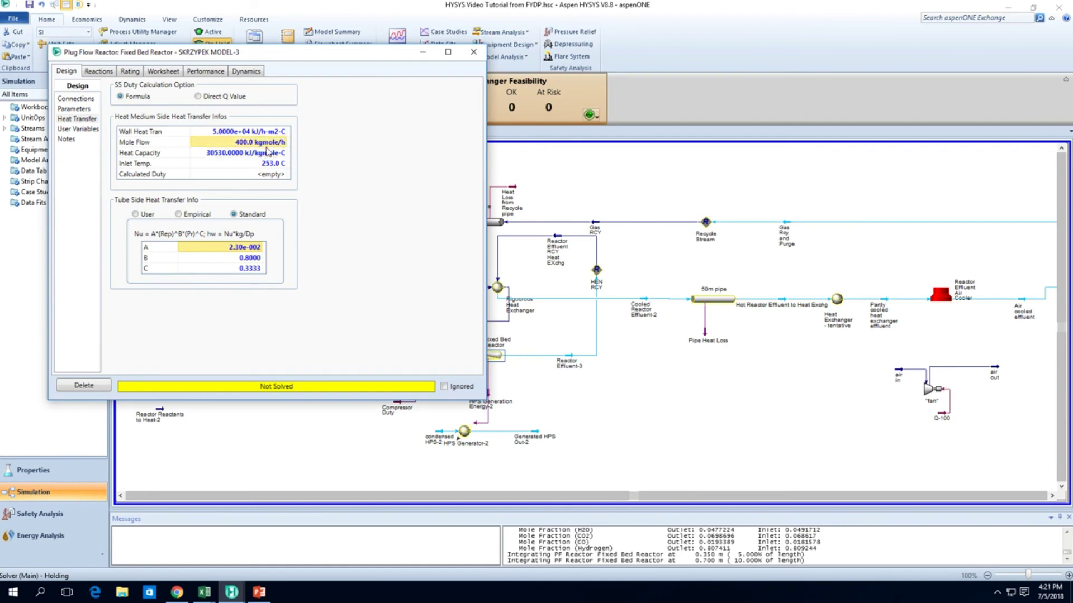
pyautogui.write('500')
pyautogui.press('Return')
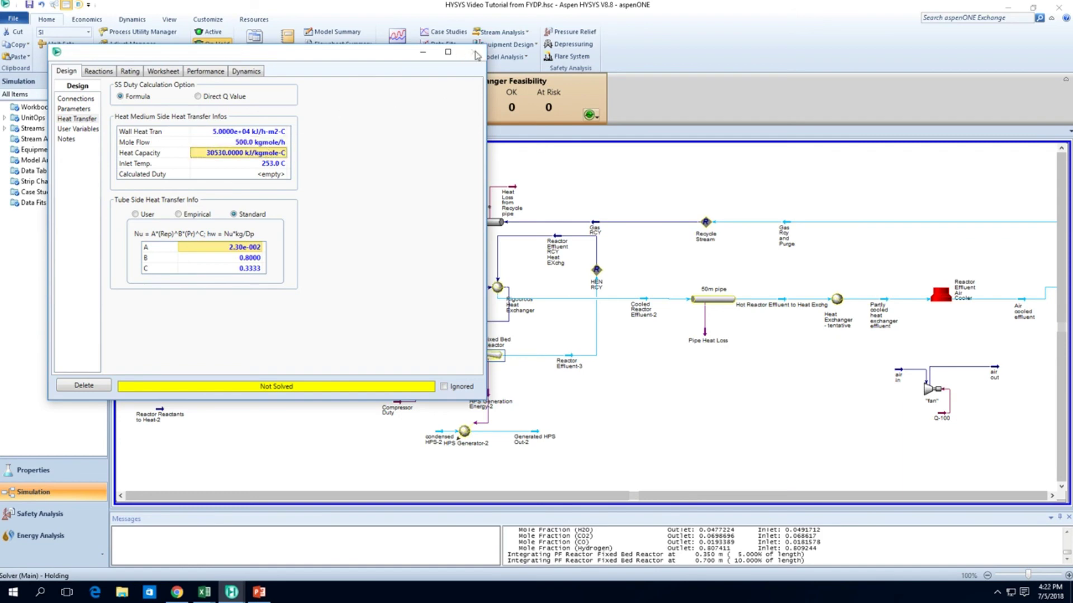
pyautogui.click(475, 53)
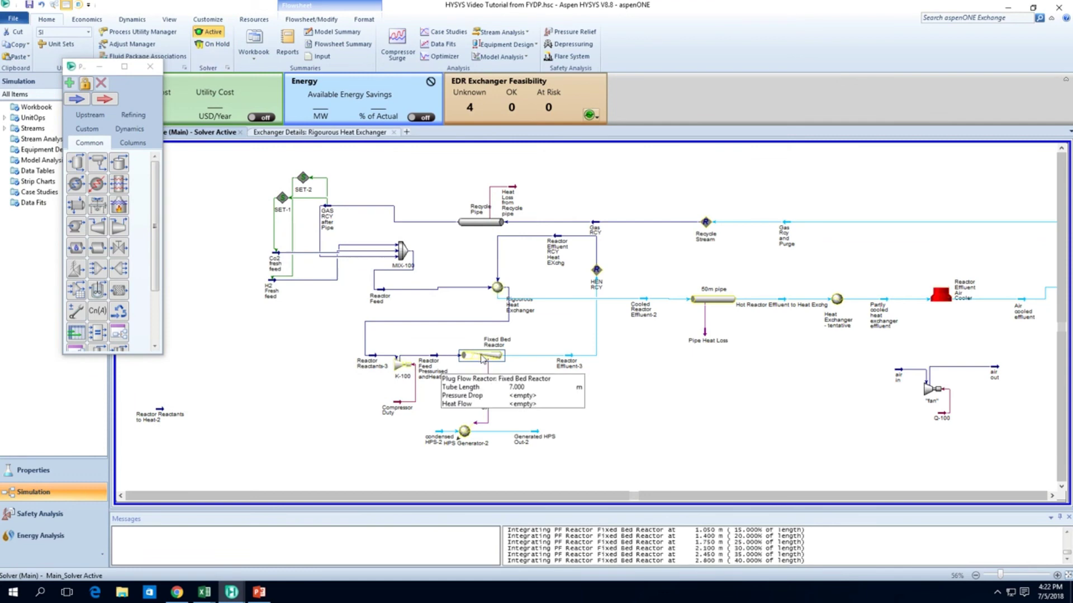
# Check the Fixed Bed Reactor's connections and the conditions of its pressurised and heated feed stream while the flowsheet solves
pyautogui.doubleClick(481, 356)
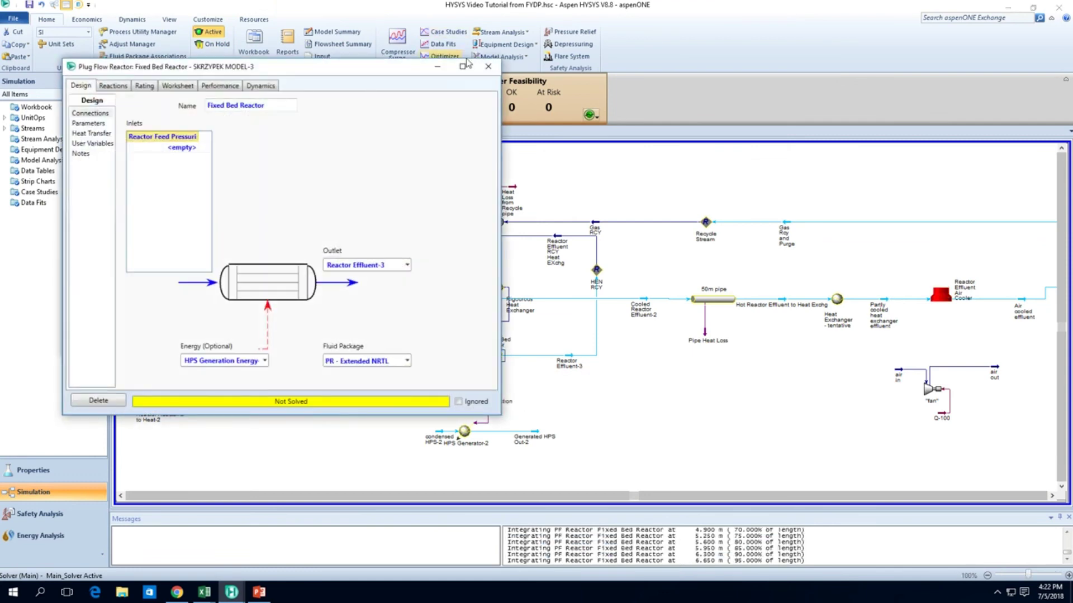
pyautogui.click(487, 68)
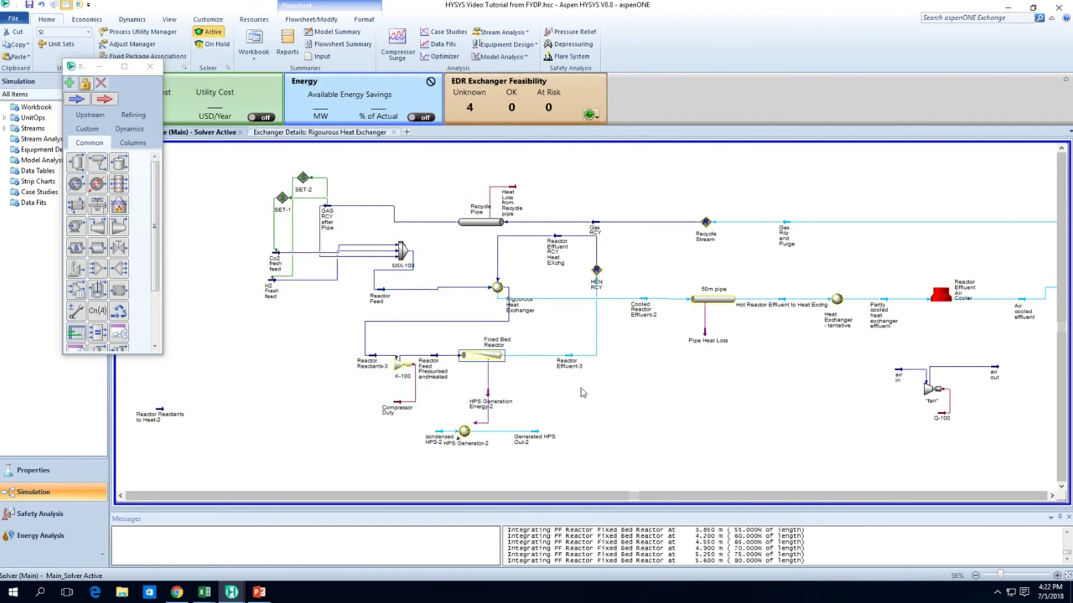
pyautogui.moveTo(439, 363)
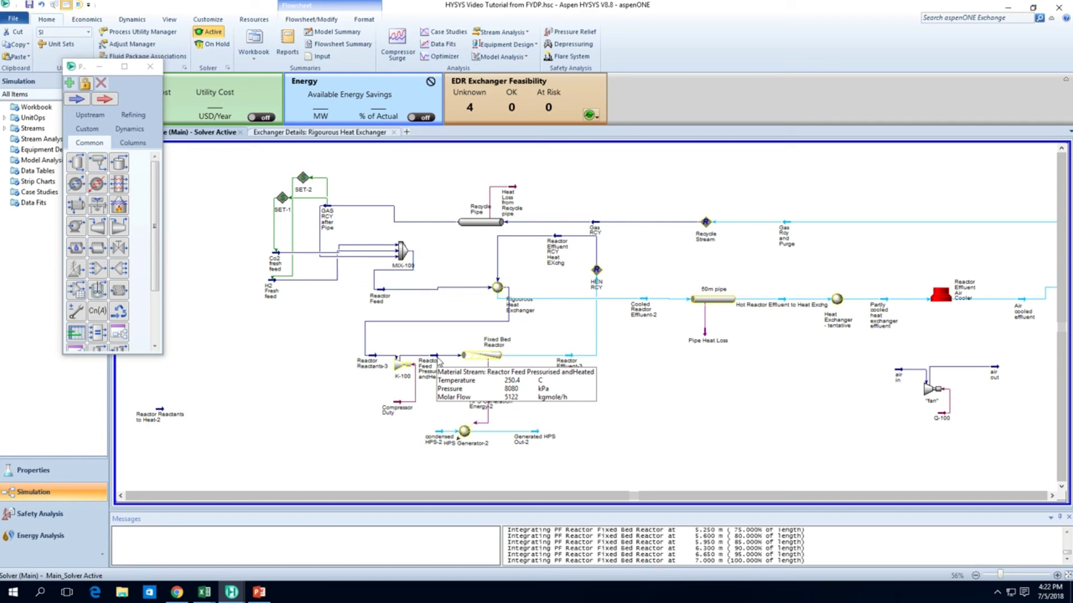
pyautogui.click(435, 359)
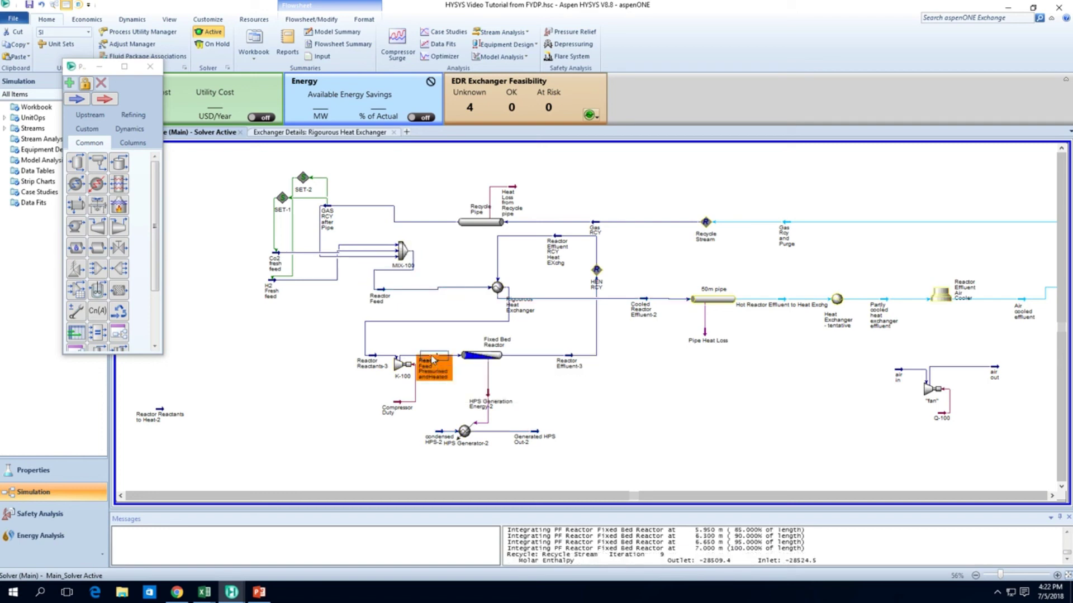
pyautogui.moveTo(434, 359)
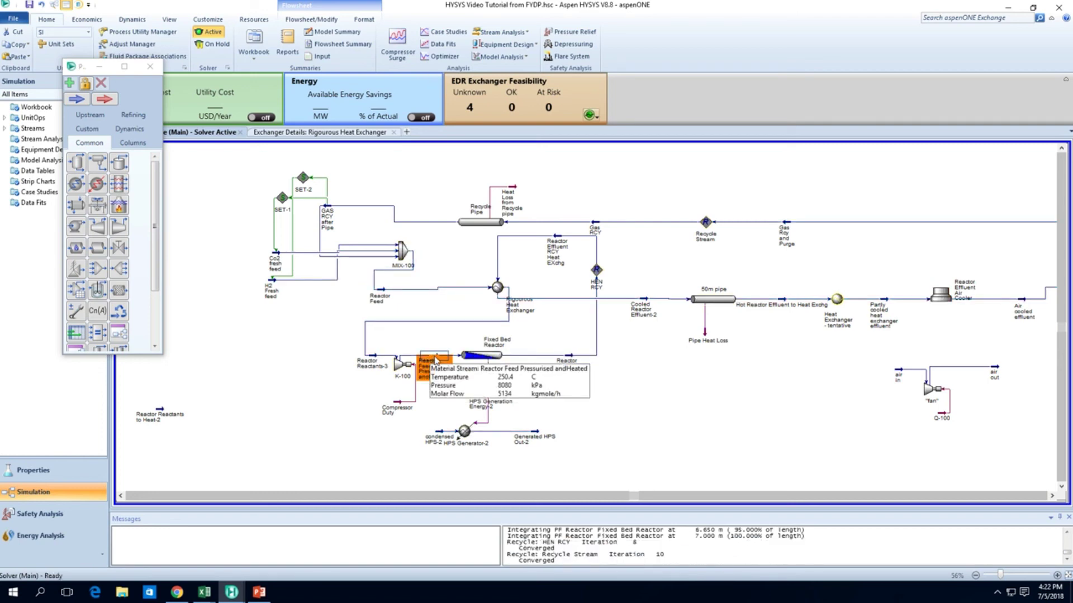
# Match the reactor's heat medium mole flow to the Generated HPS Out-2 stream by setting it to 360.4 kgmole/h
pyautogui.doubleClick(493, 357)
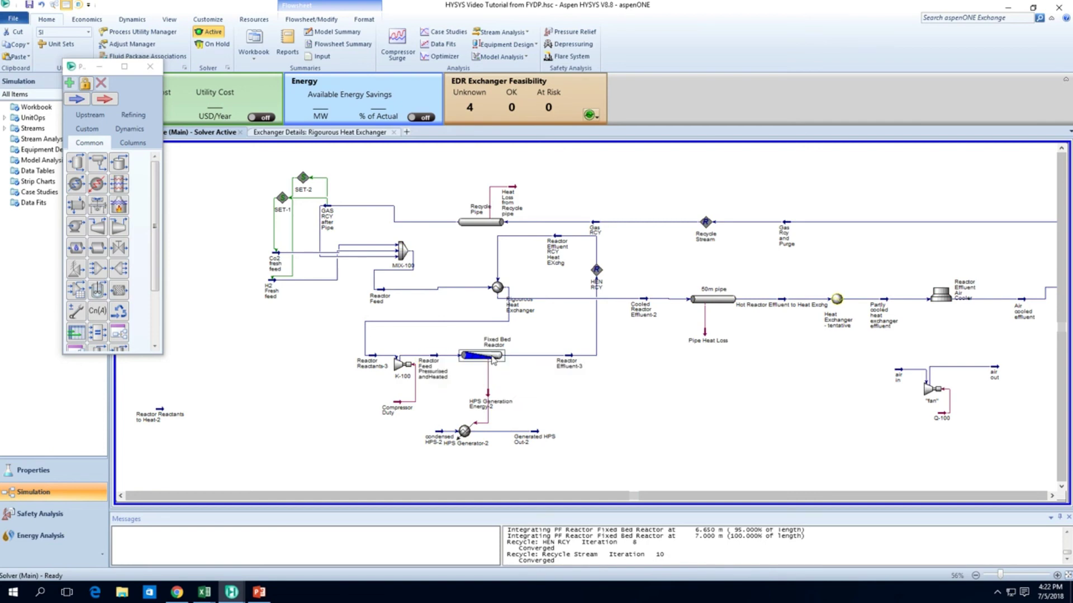
pyautogui.click(109, 147)
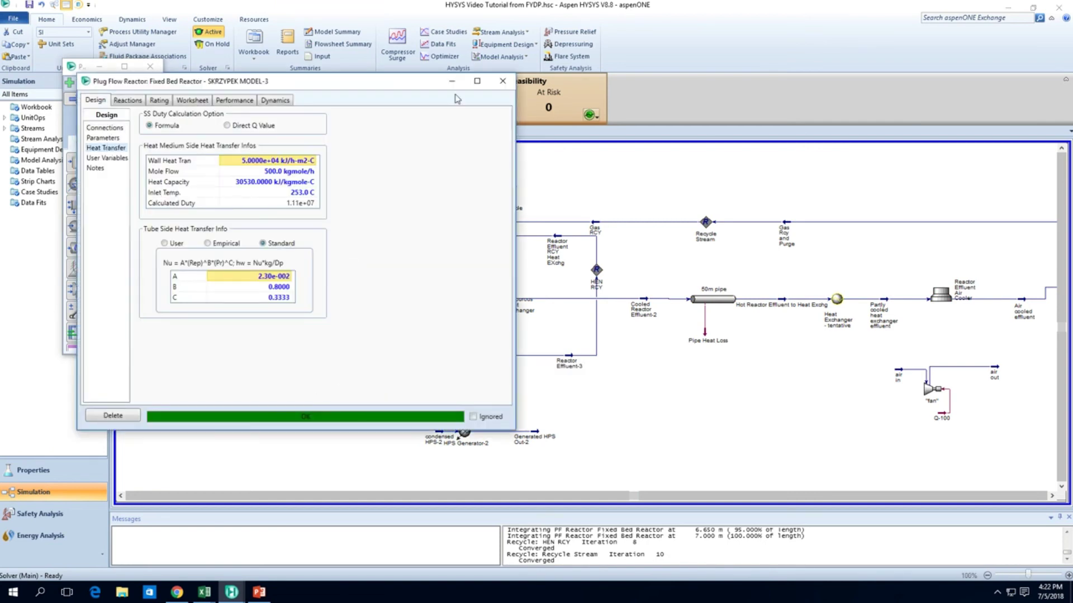
pyautogui.moveTo(374, 84); pyautogui.dragTo(352, 79)
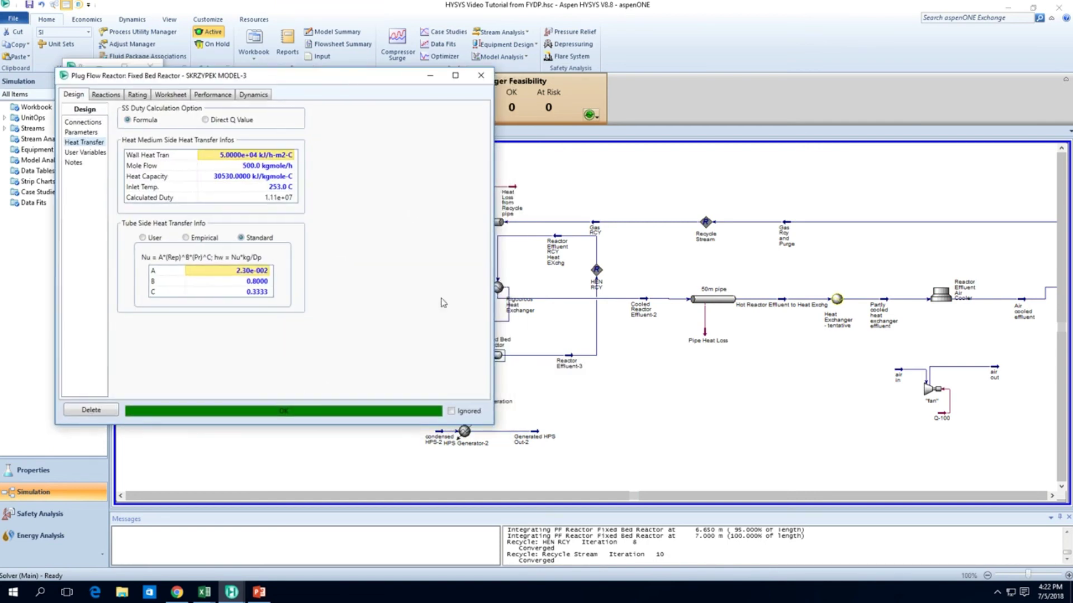
pyautogui.click(538, 436)
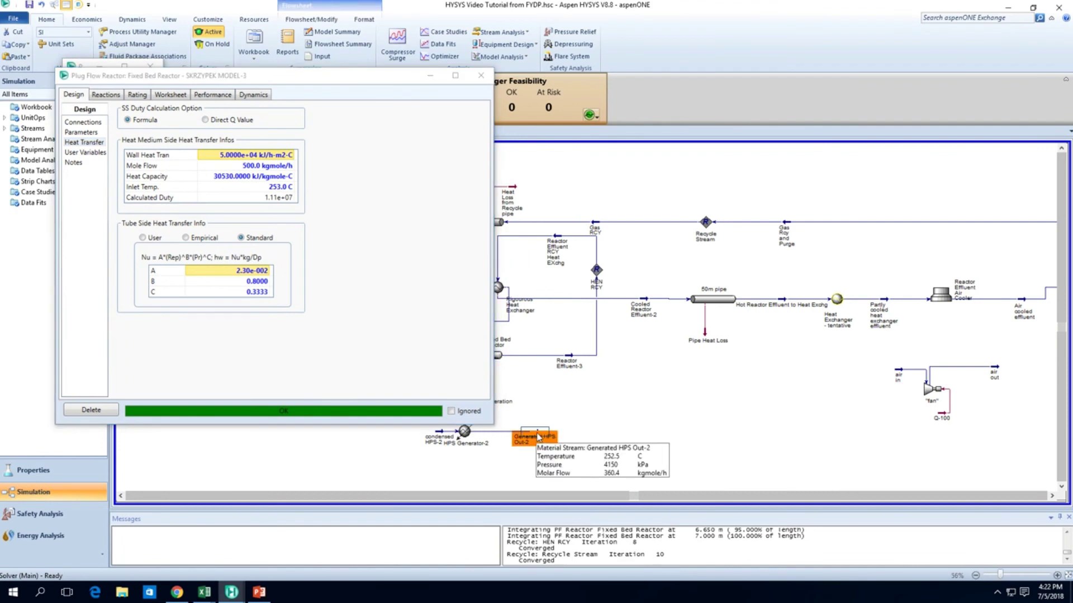
pyautogui.click(274, 168)
pyautogui.write('36')
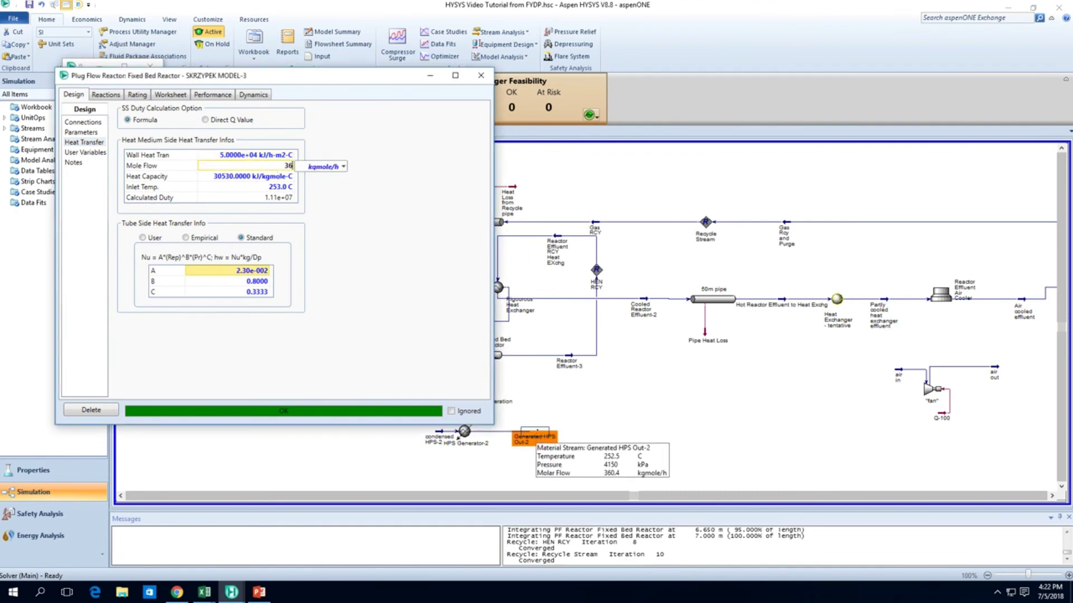
pyautogui.write('0.4')
pyautogui.press('Return')
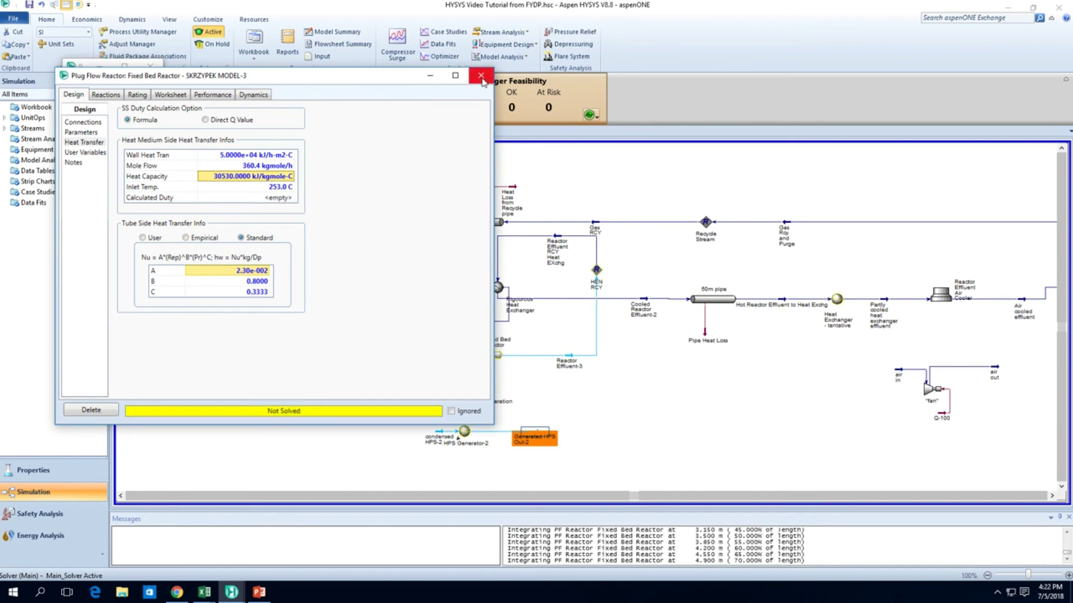
# Check the Fixed Bed Reactor's pressure drop and duty parameters, close its window and save the case
pyautogui.click(493, 358)
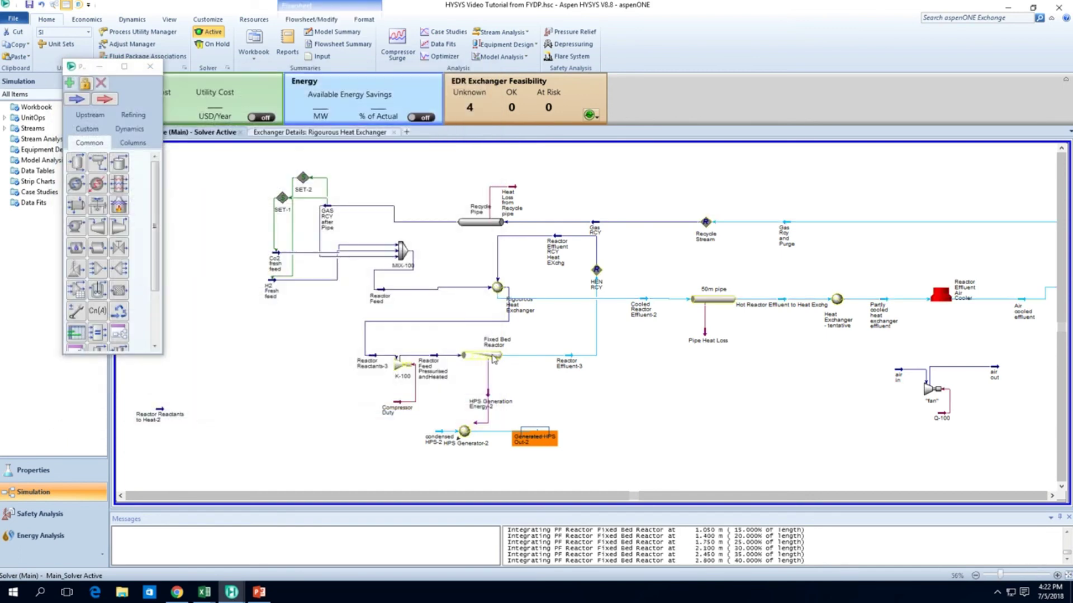
pyautogui.doubleClick(493, 357)
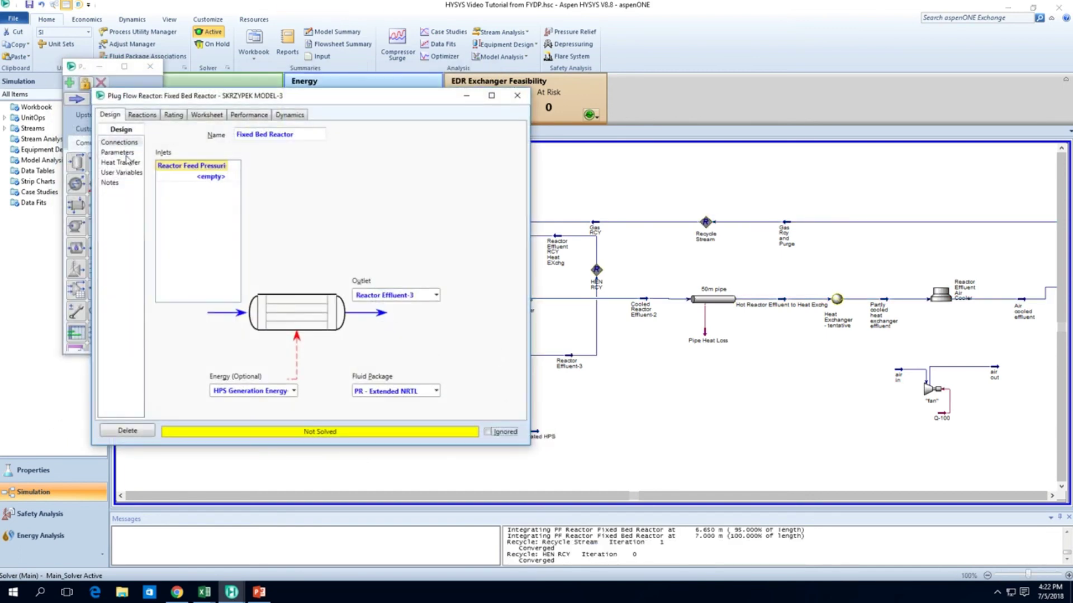
pyautogui.click(118, 152)
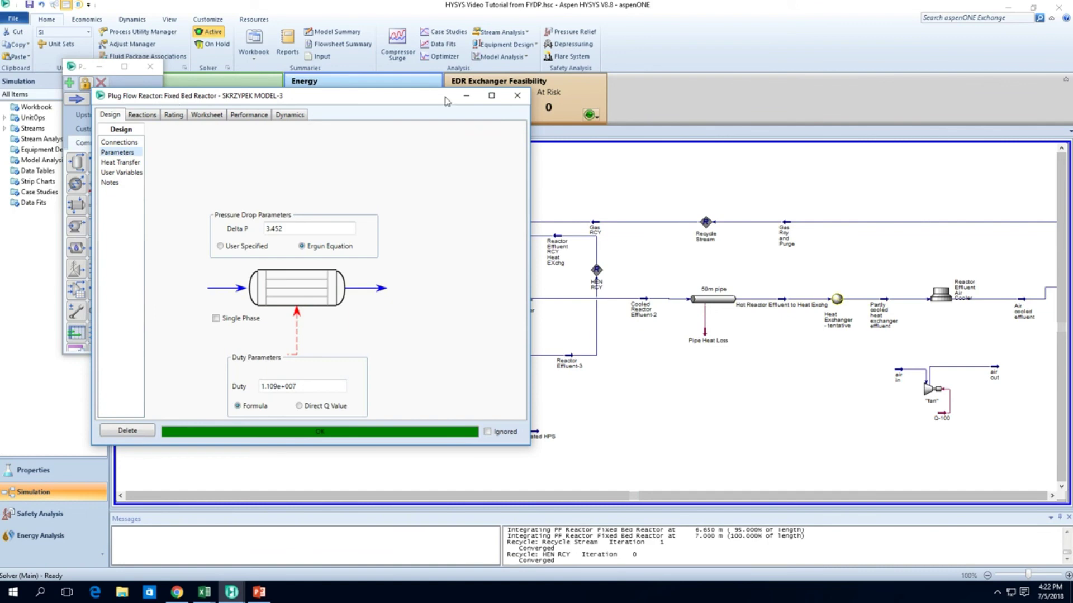
pyautogui.click(518, 96)
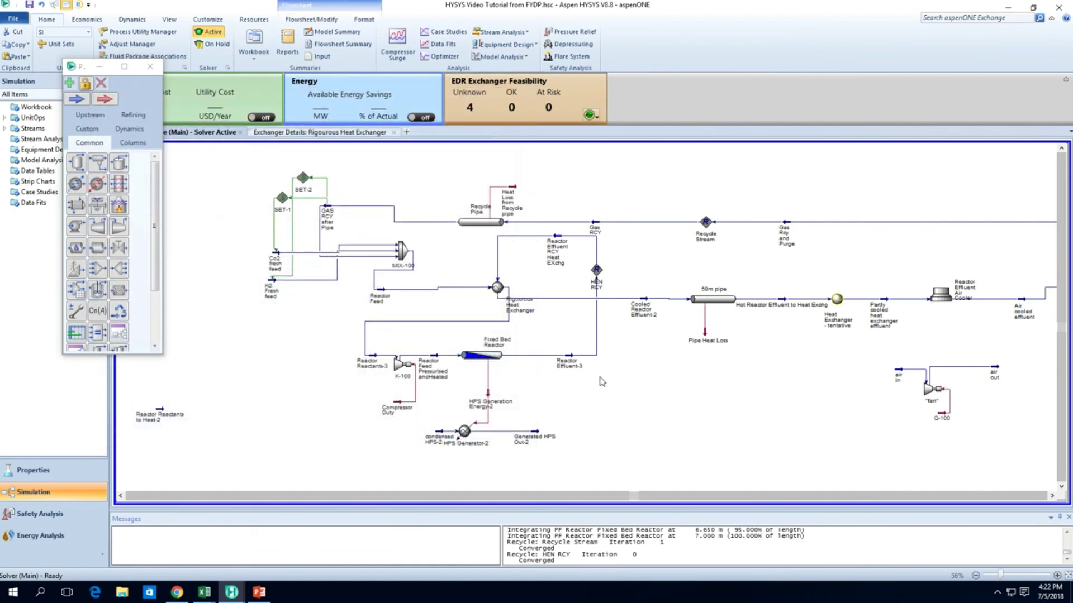
pyautogui.hotkey('ctrl', 's')
# Examine the Fixed Bed Reactor's tube dimensions and the temperature profile along its length
pyautogui.moveTo(497, 355)
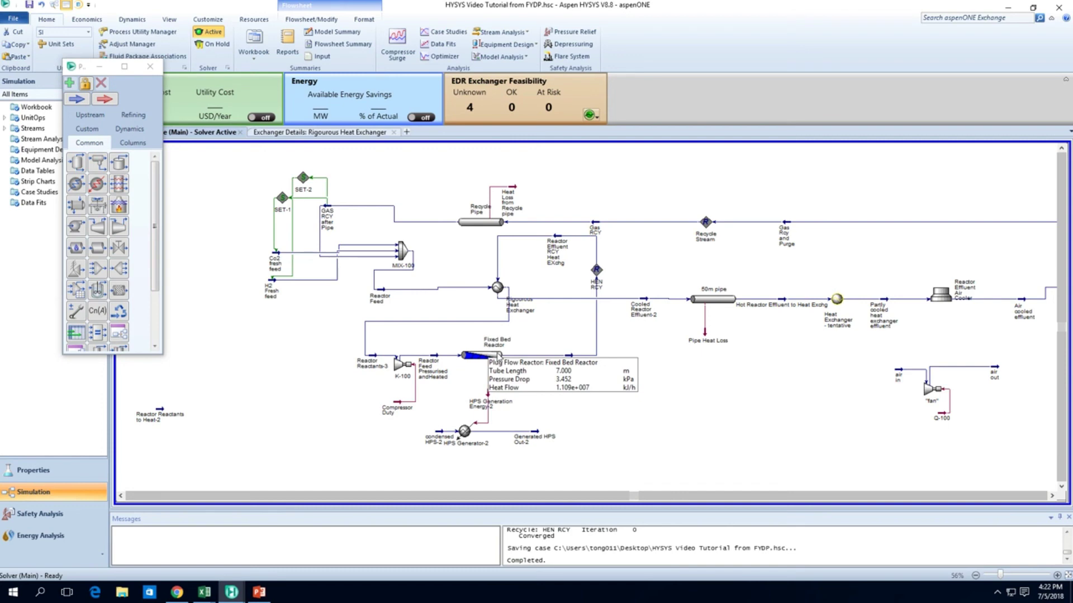
pyautogui.doubleClick(497, 355)
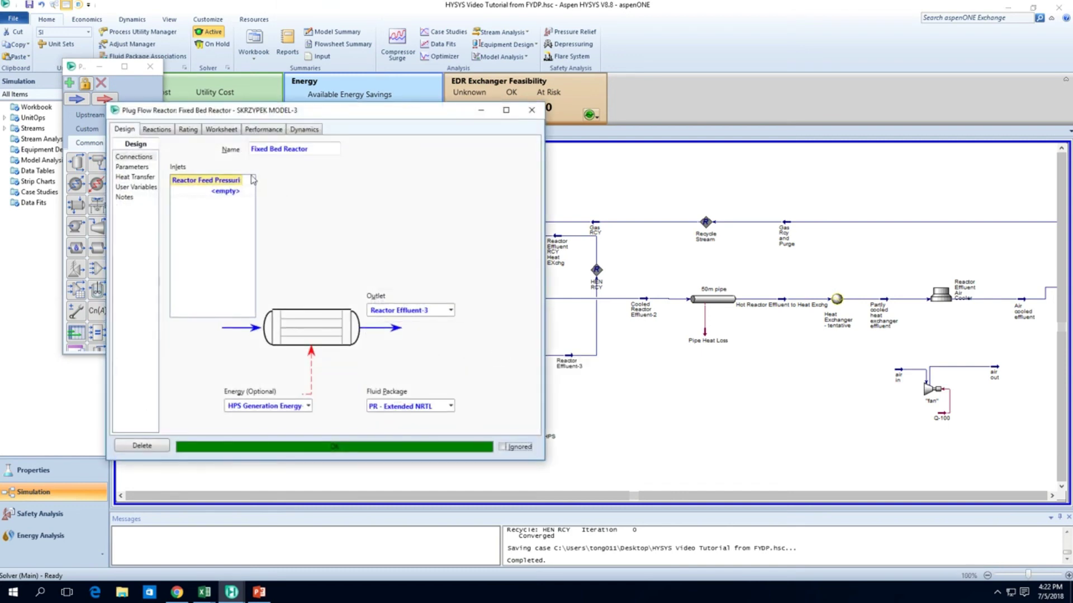
pyautogui.click(154, 130)
pyautogui.click(186, 131)
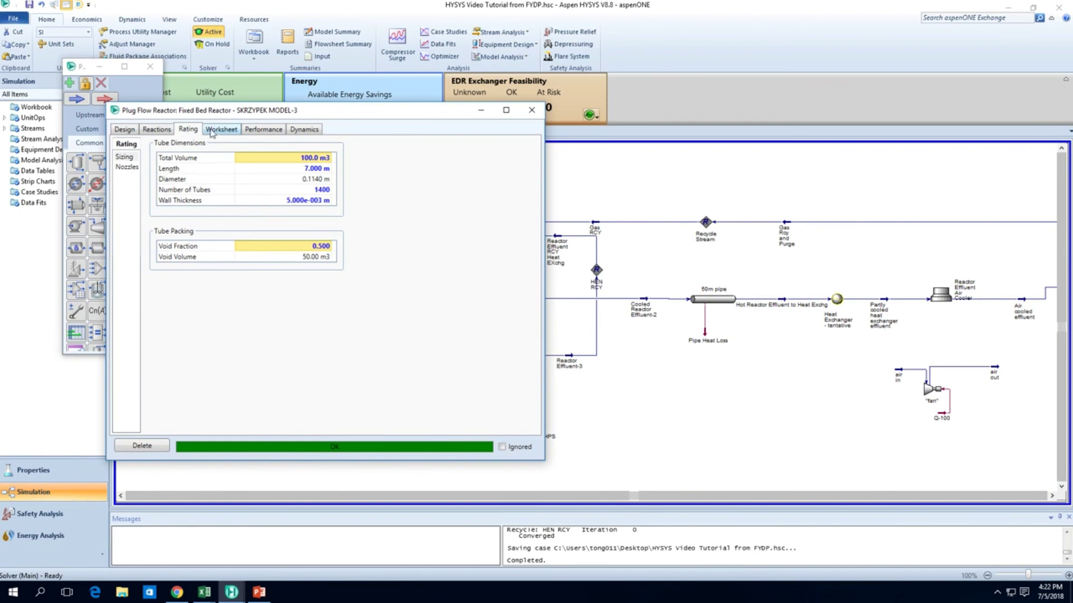
pyautogui.click(212, 130)
pyautogui.click(273, 131)
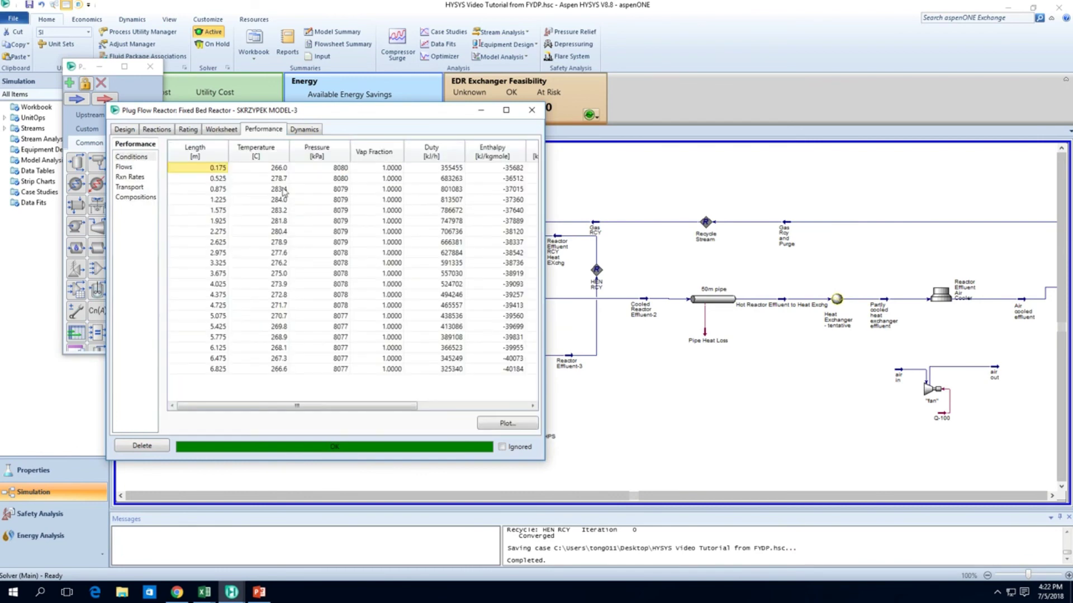
pyautogui.moveTo(282, 192)
pyautogui.mouseDown()
pyautogui.moveTo(286, 240)
pyautogui.moveTo(302, 219)
pyautogui.moveTo(280, 191)
pyautogui.mouseUp()
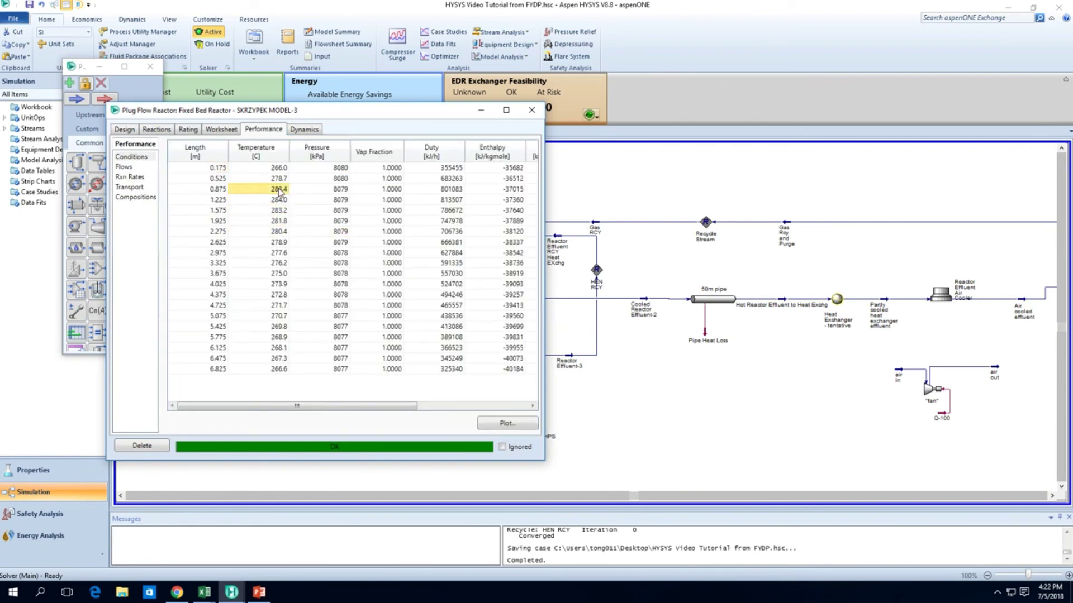
# Inspect the temperatures around the hottest section of the Fixed Bed Reactor's length profile and close the reactor's window
pyautogui.click(284, 205)
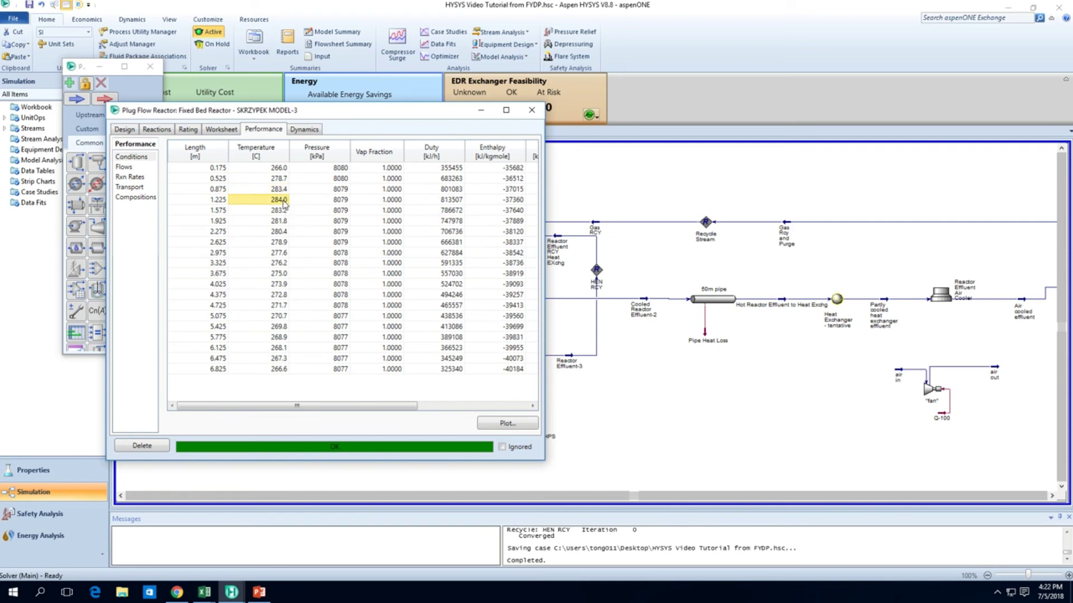
pyautogui.click(531, 111)
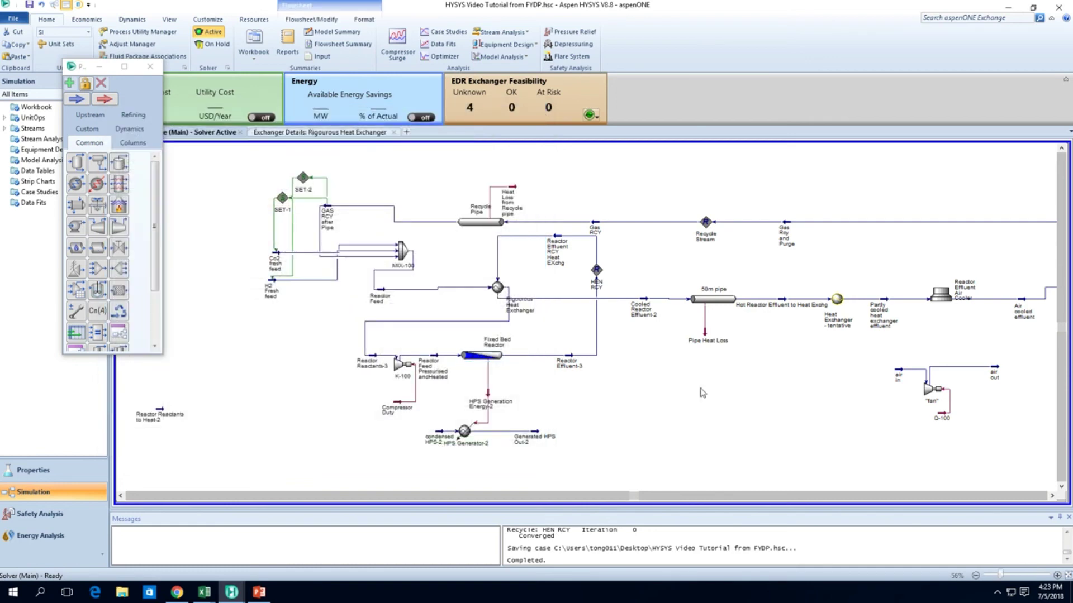
# Move the Heat Loss from Recycle pipe energy stream directly above the Recycle Pipe on the flowsheet and save the case
pyautogui.hscroll(3, 703, 392)
pyautogui.hscroll(-3, 702, 392)
pyautogui.click(510, 201)
pyautogui.click(519, 191)
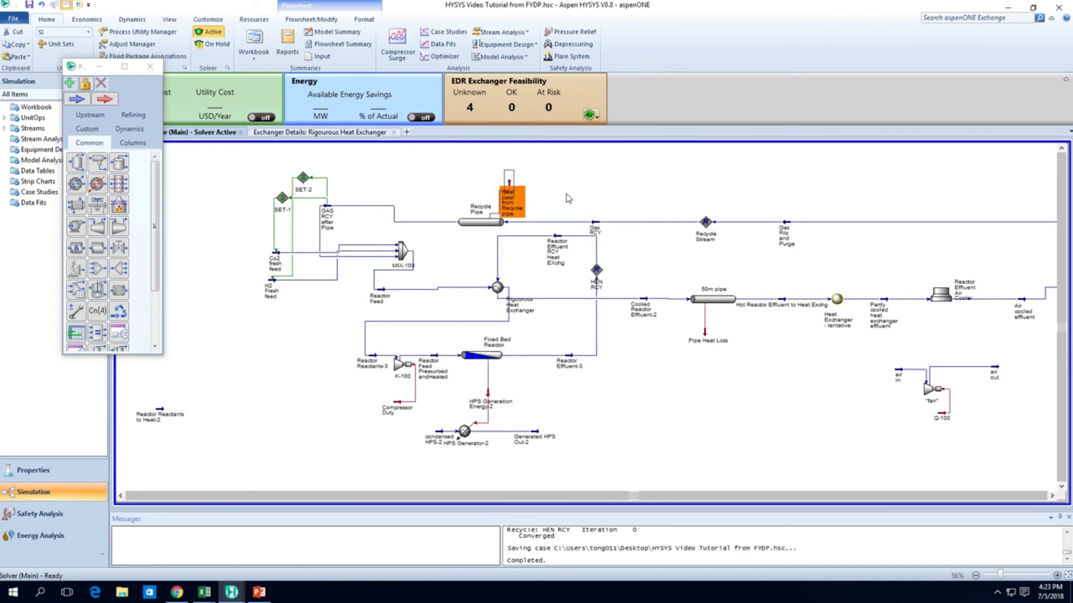
pyautogui.click(568, 199)
pyautogui.moveTo(510, 188); pyautogui.dragTo(491, 181)
pyautogui.click(577, 181)
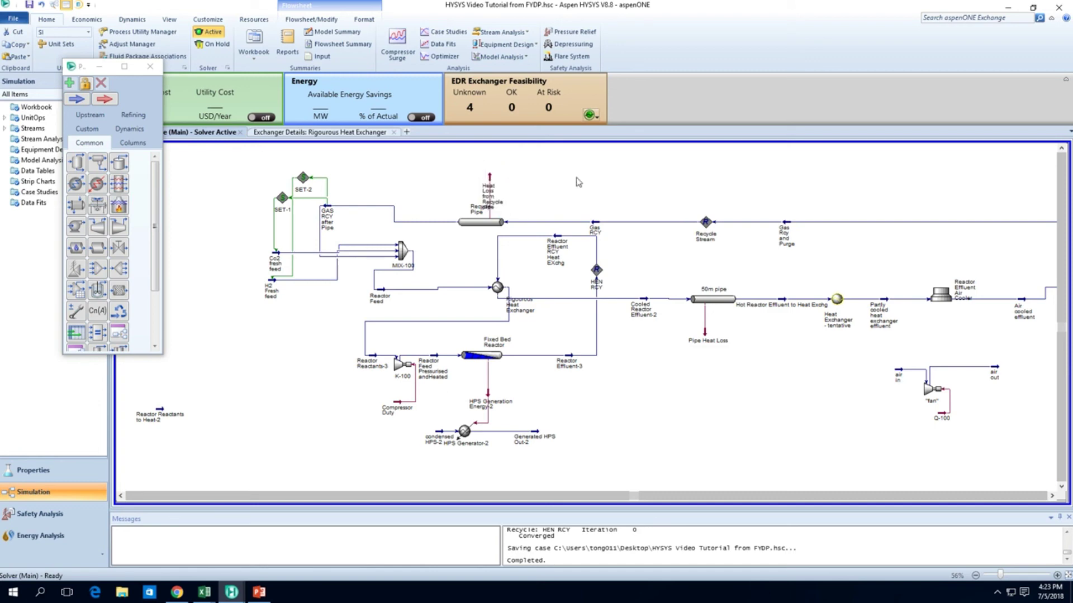
pyautogui.hotkey('ctrl', 's')
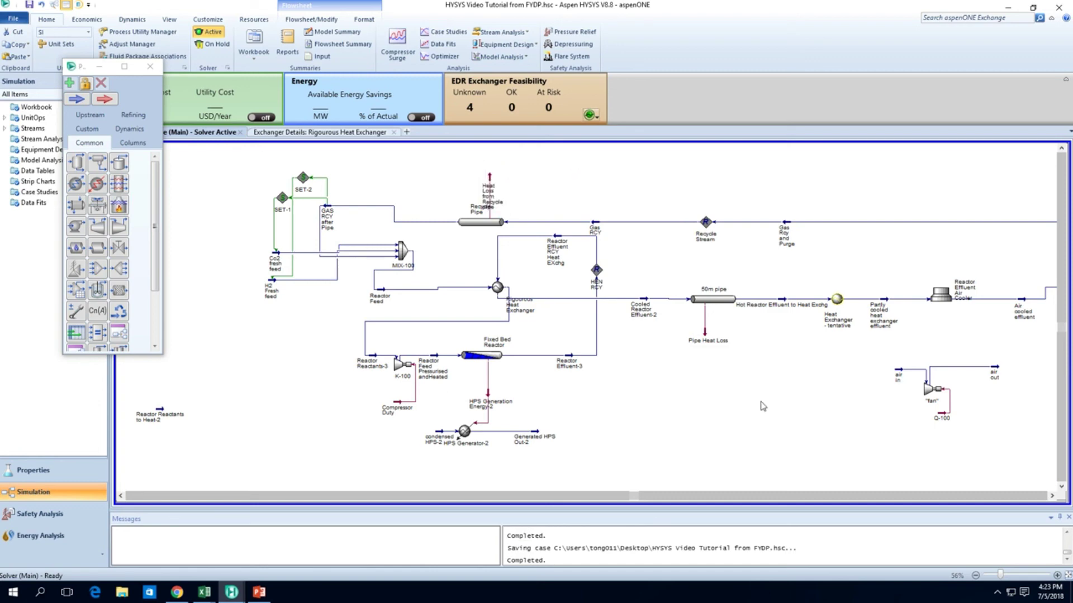
pyautogui.hscroll(3, 763, 406)
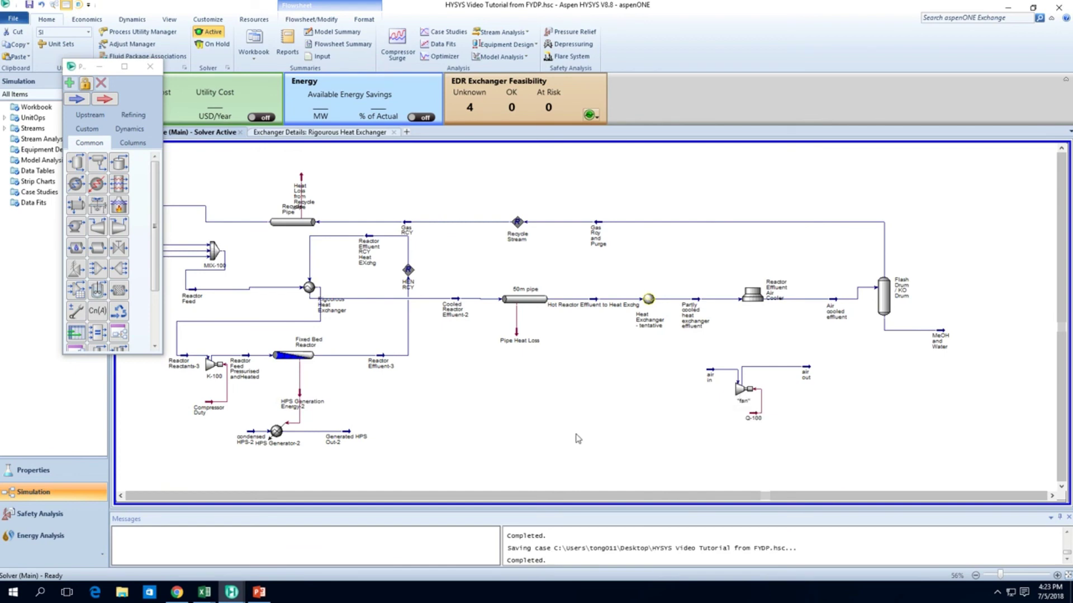
pyautogui.hscroll(-2, 577, 438)
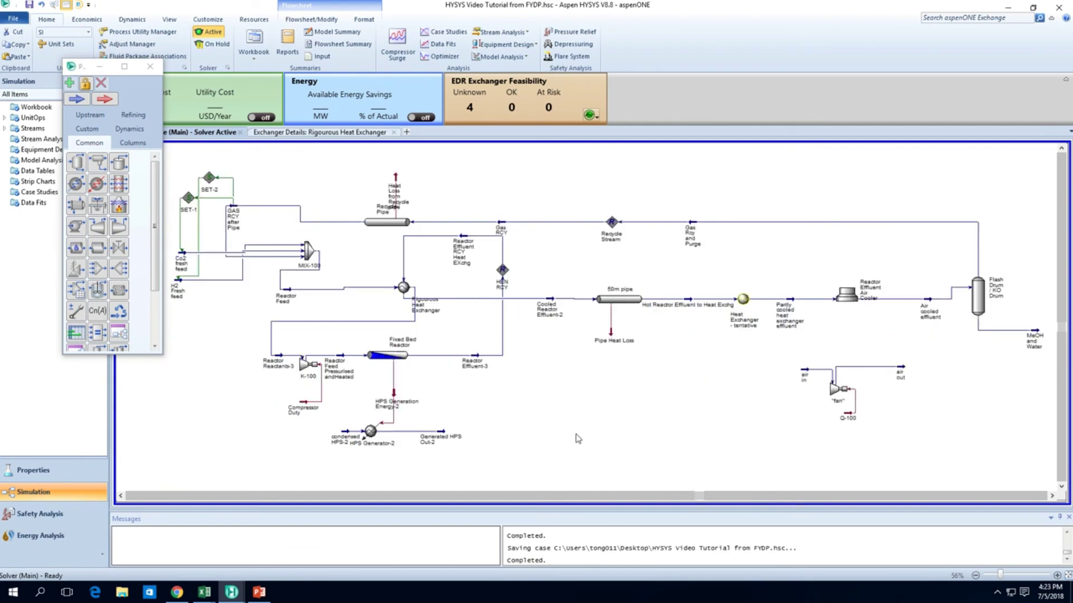
pyautogui.click(396, 359)
pyautogui.moveTo(346, 438)
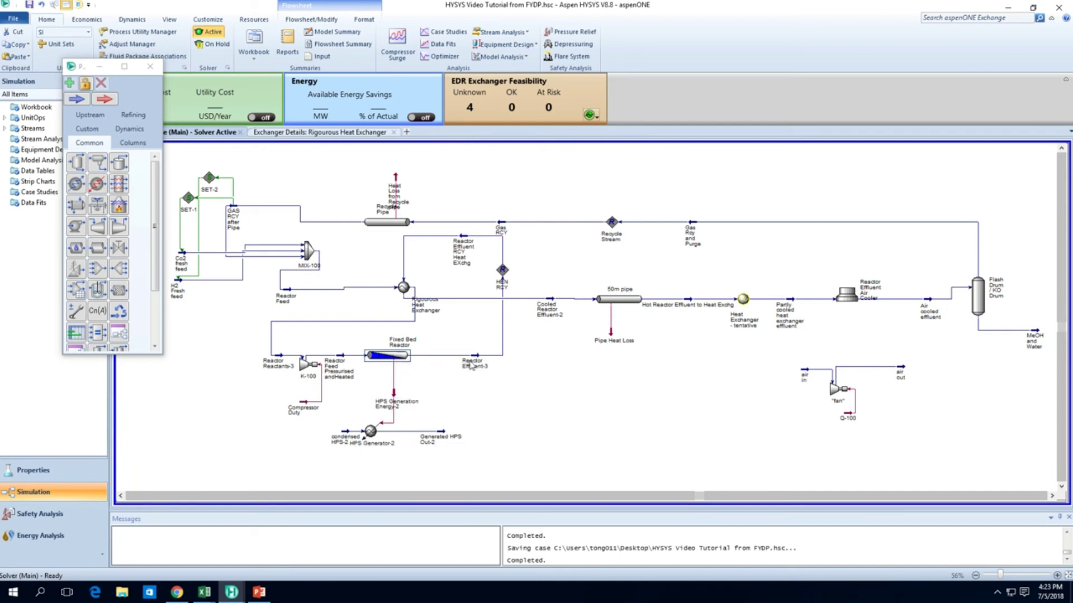